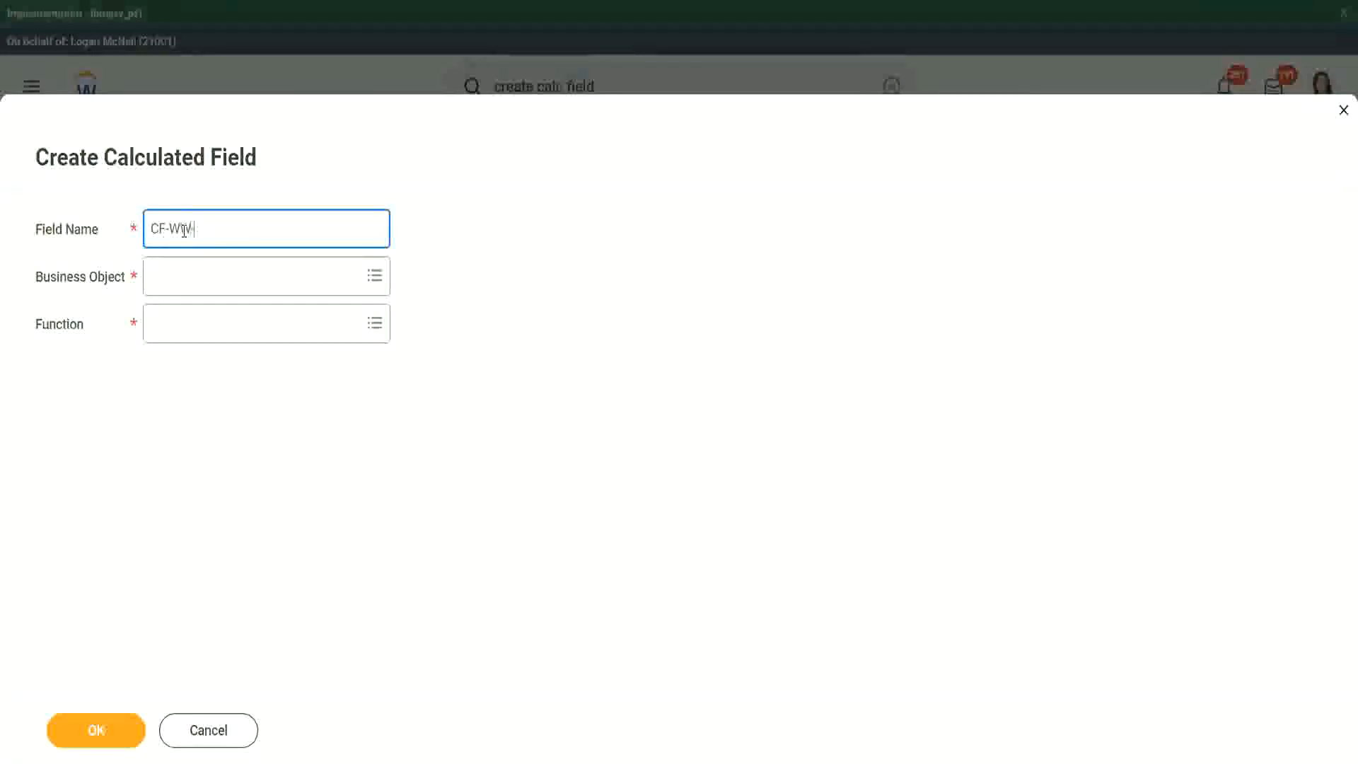
Complete the new calculated field's name as "CF-WW-TF-Dependent Relationship is Child".
text(-)
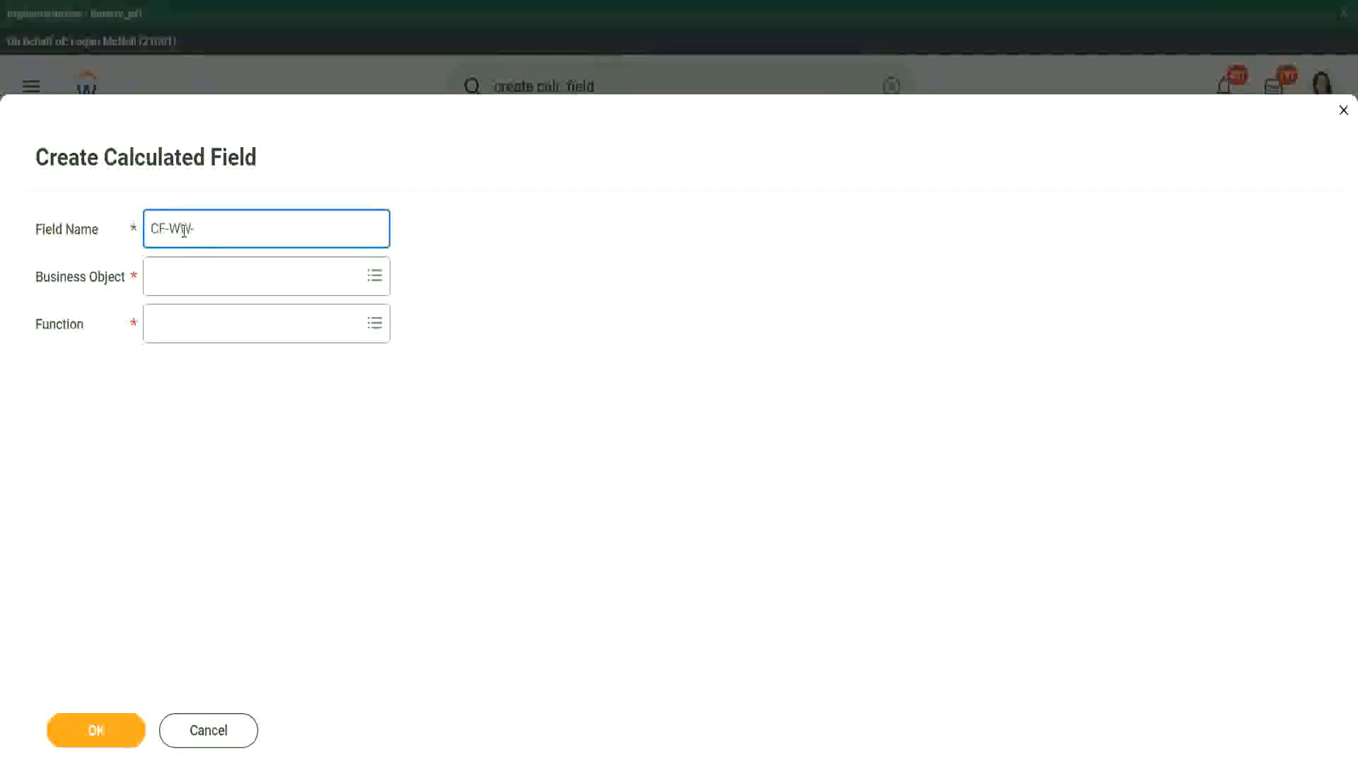
text(TF)
text(Rela)
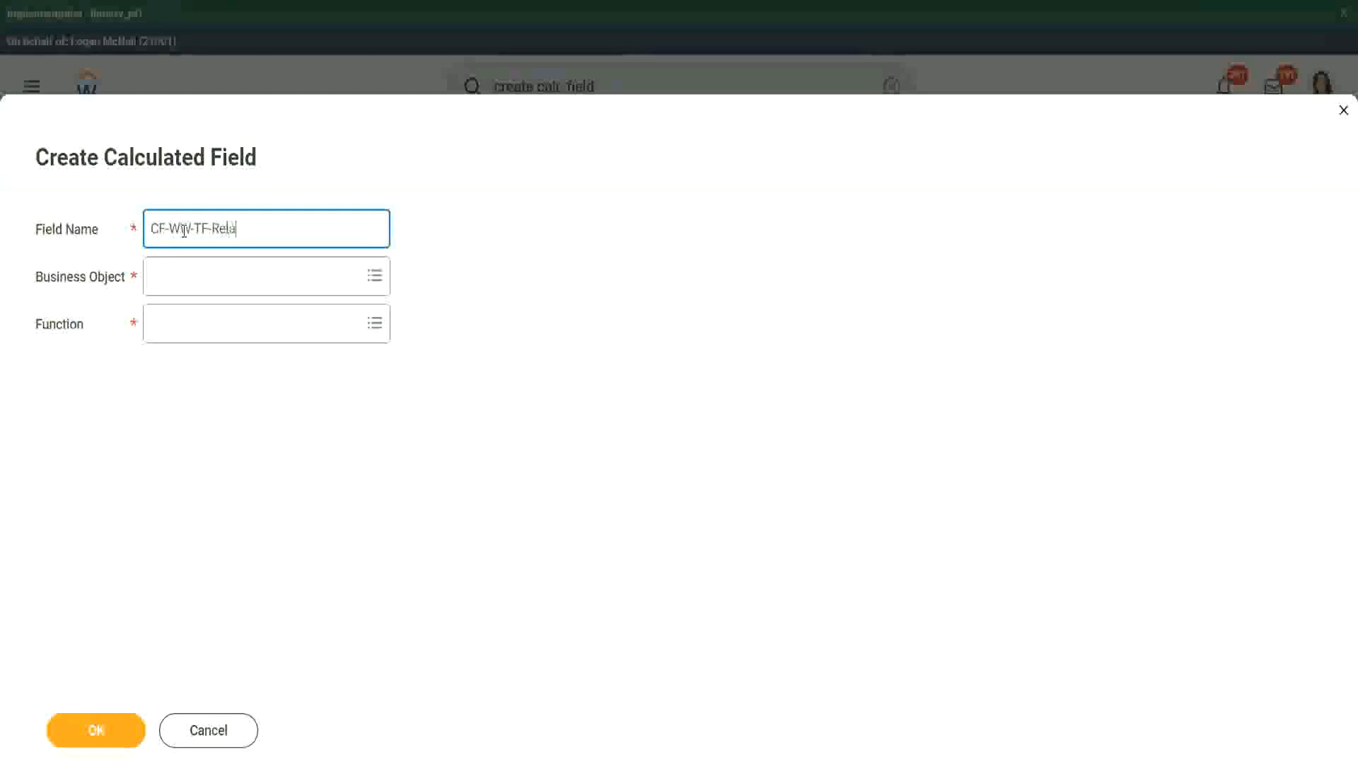
text(tionship is )
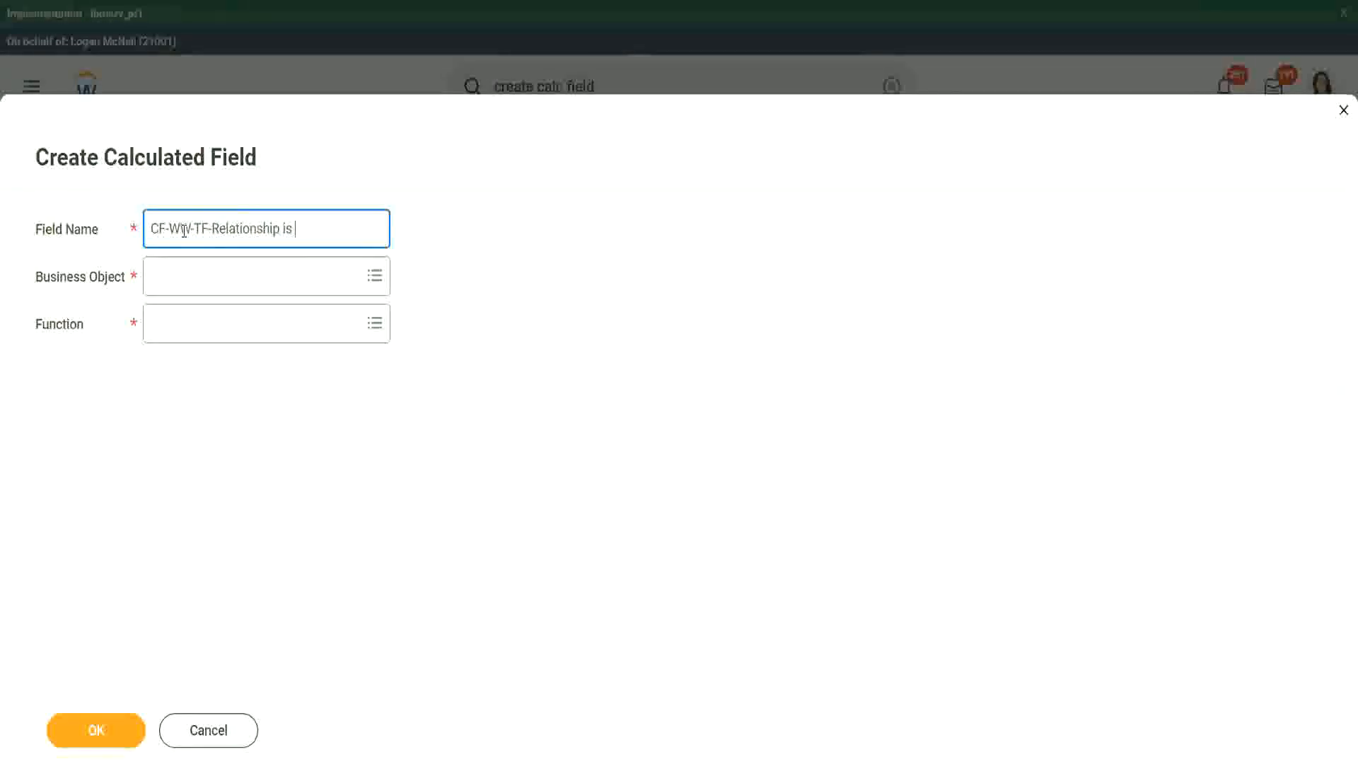
text(child)
key(Left)
key(Left)
key(Delete)
text(C)
key(Left)
text(Depende)
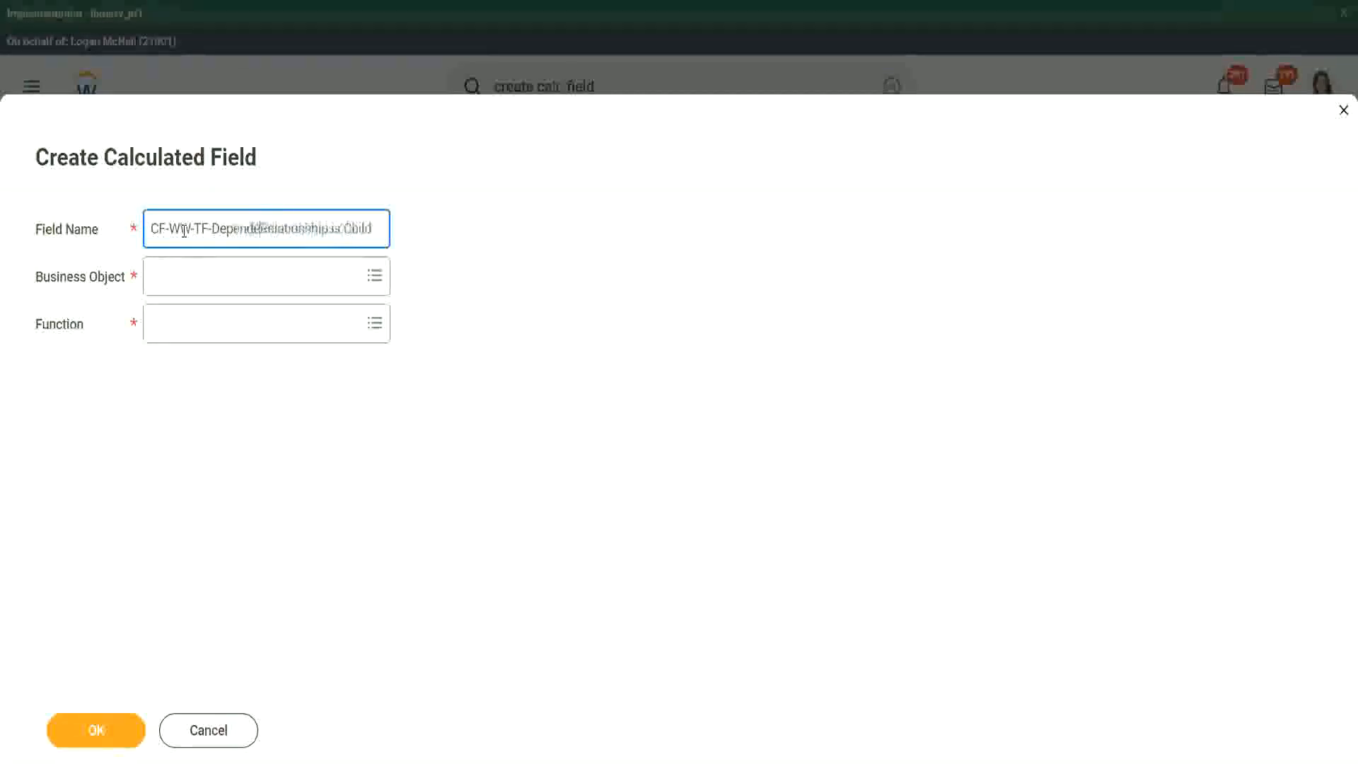
text(nt)
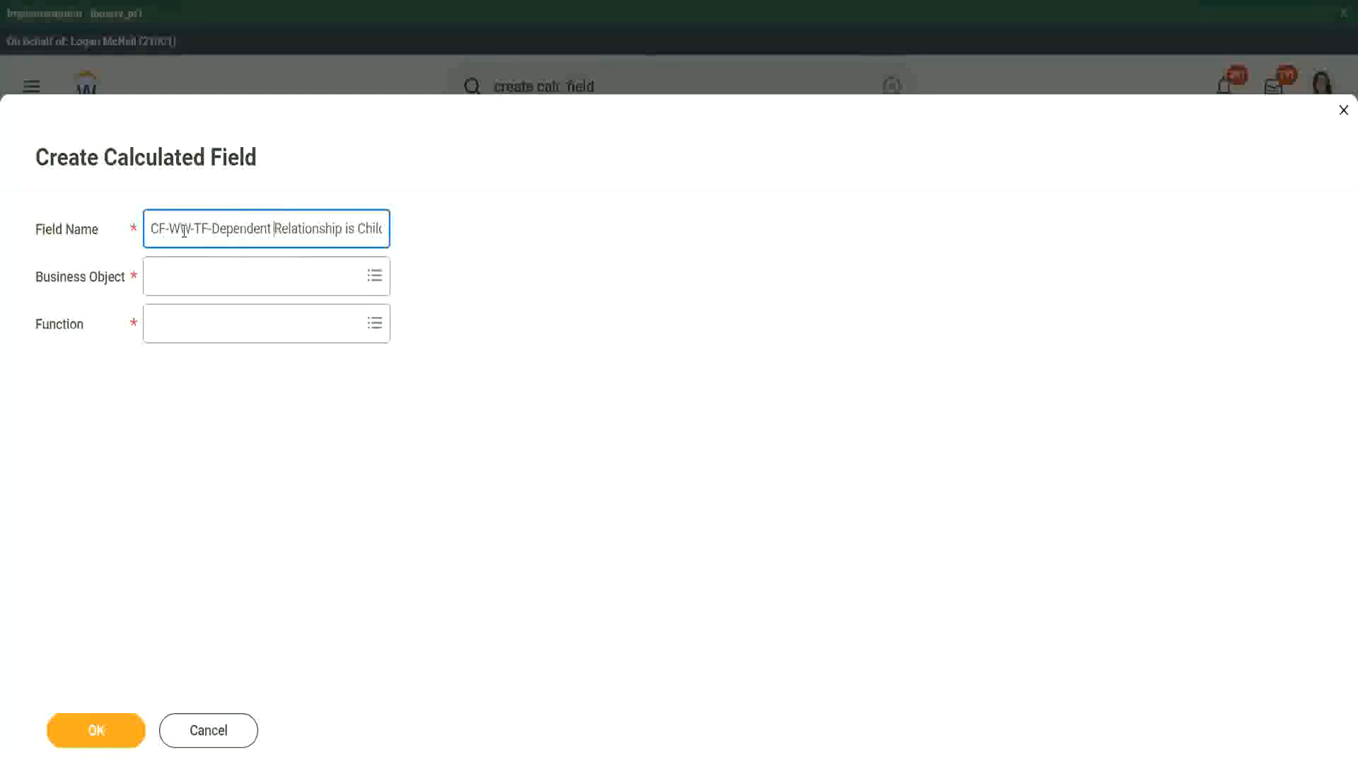
Set the calculated field's business object to Dependent and its function to True/False Condition, and continue to the condition definition.
key(Tab)
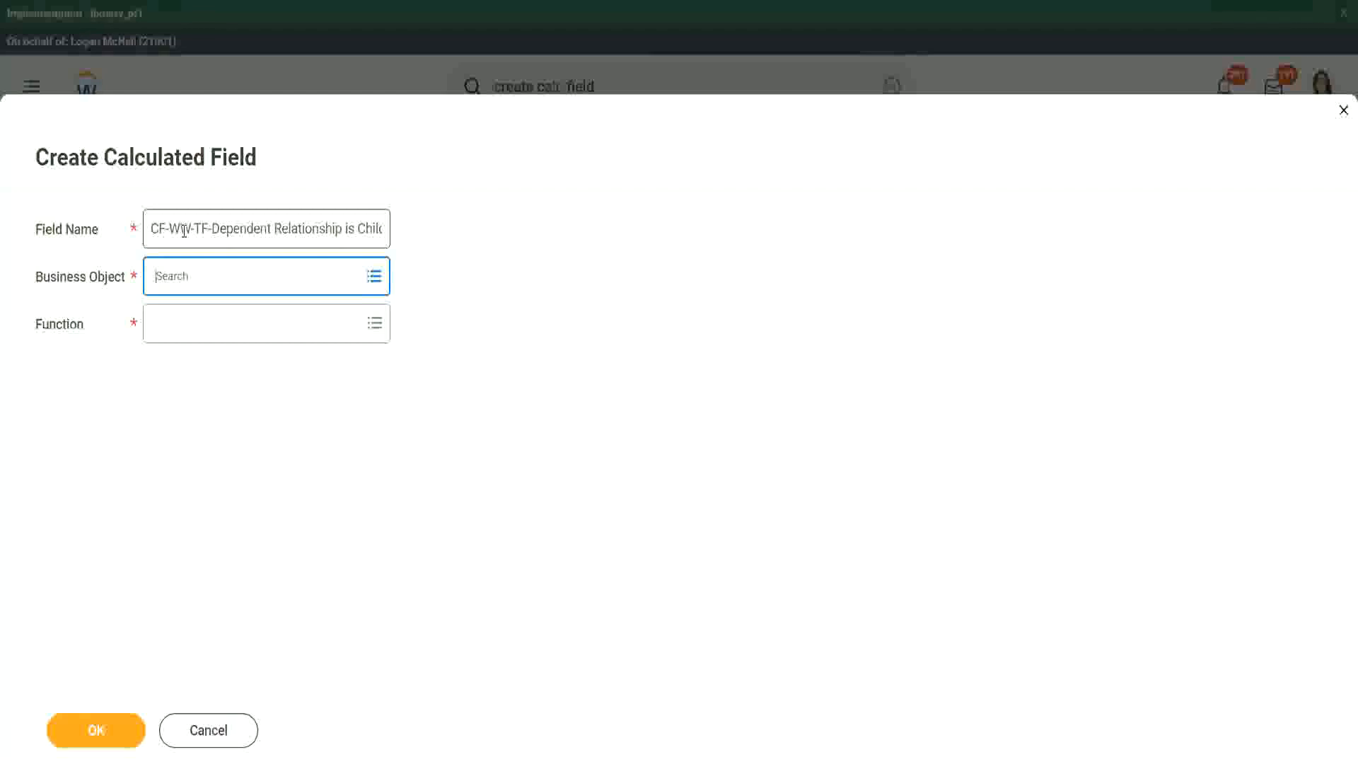
text(depedne)
key(Return)
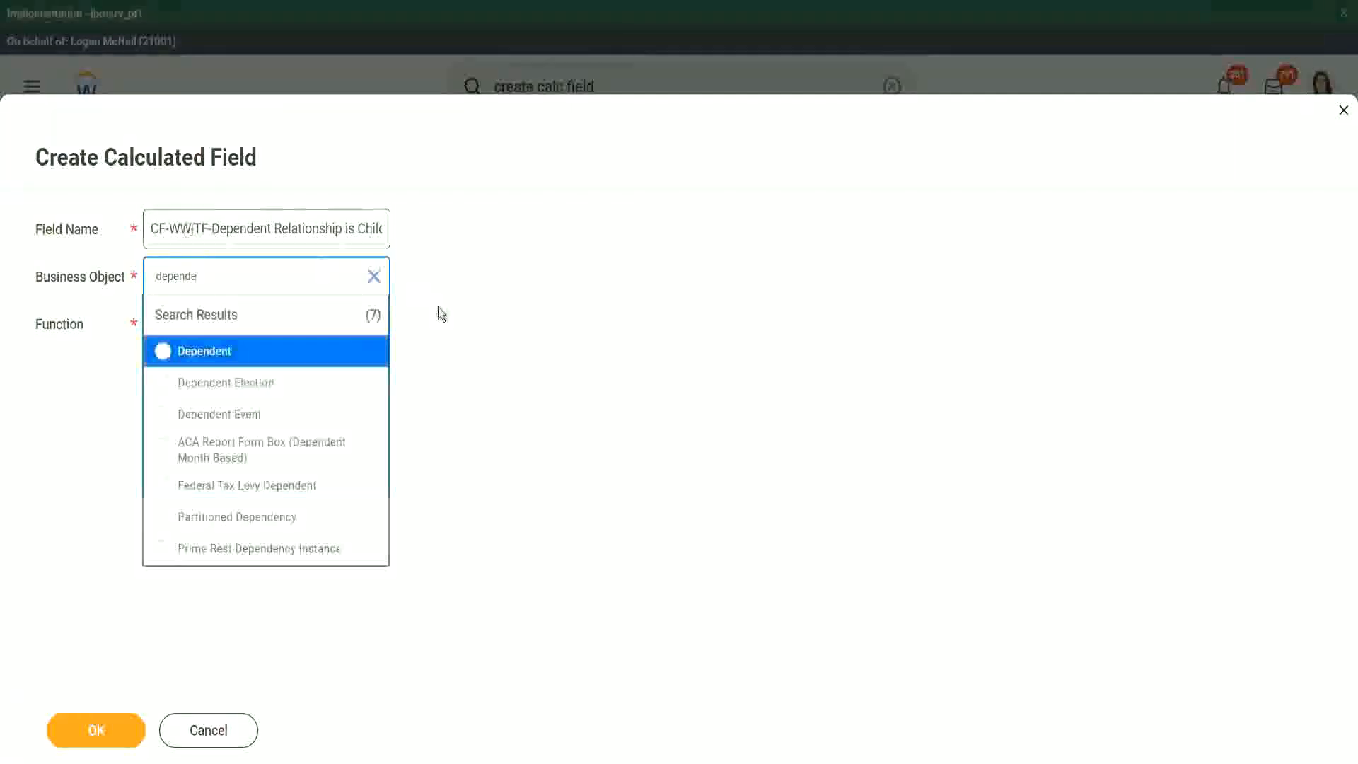
click(230, 357)
click(197, 320)
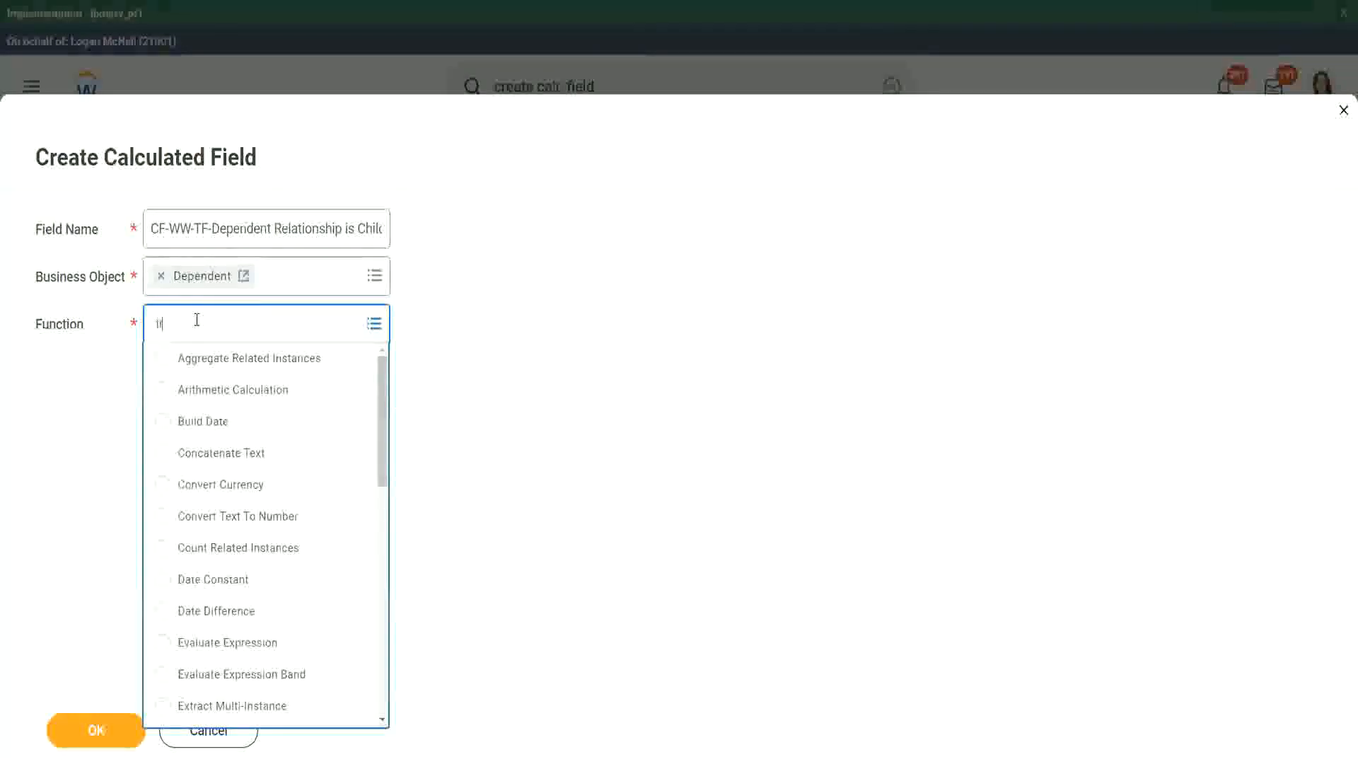
text(true)
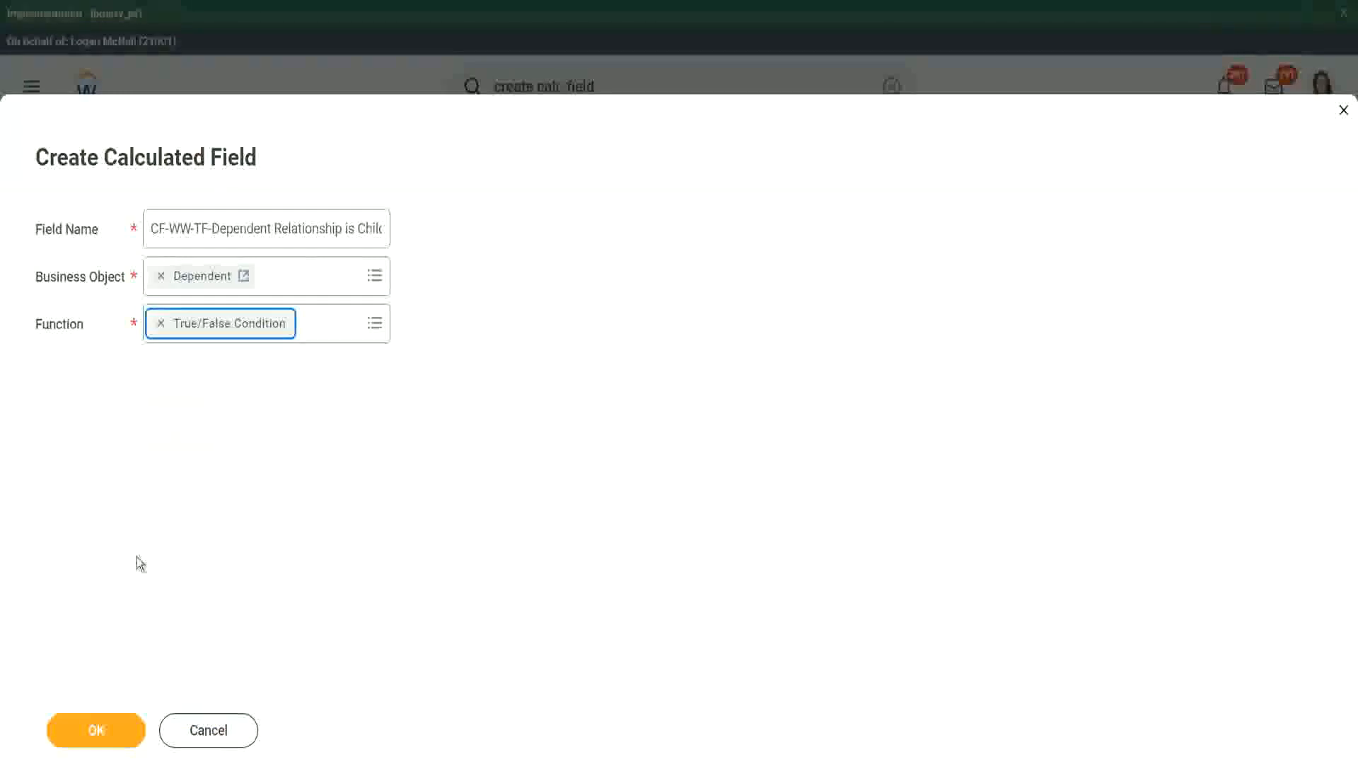
click(110, 734)
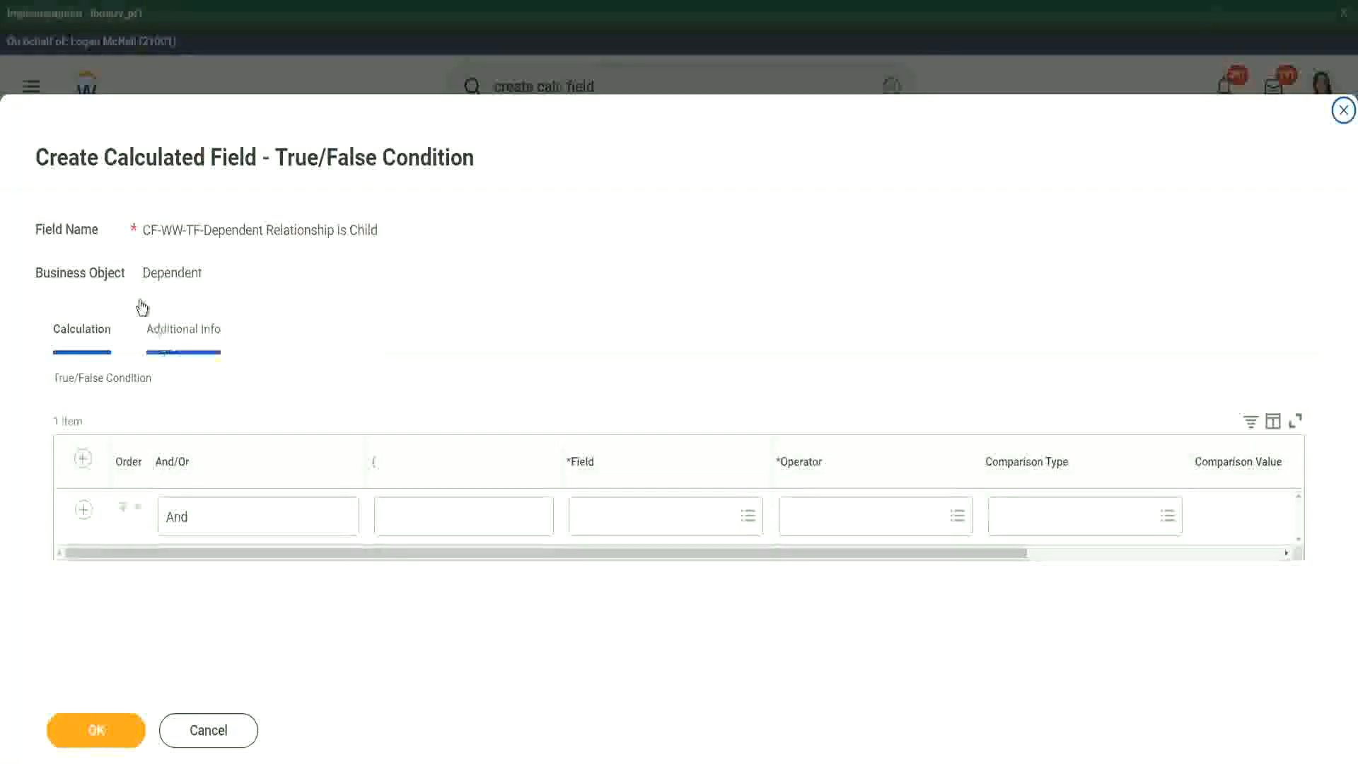
Choose the single-instance Relationship field for the condition row and view its report field details.
drag(143, 272, 202, 273)
click(558, 291)
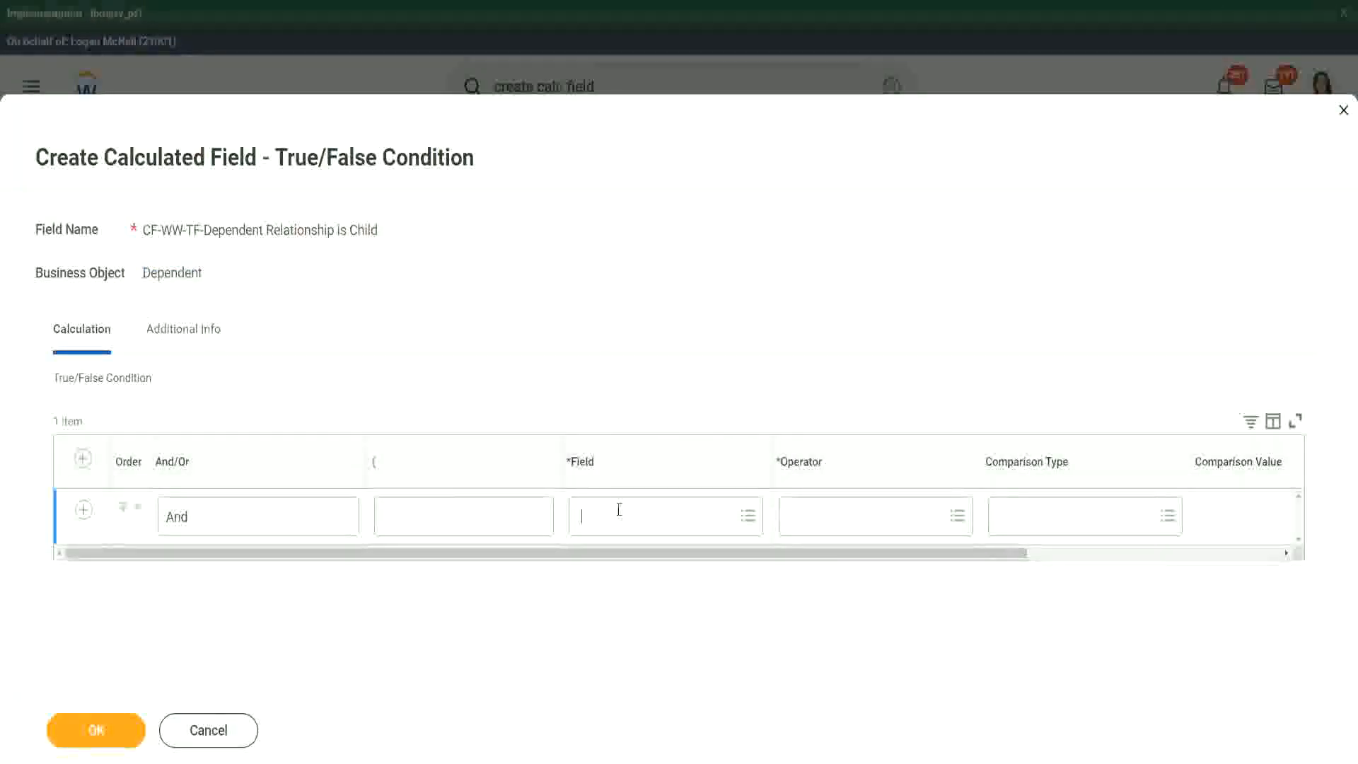
text(relation)
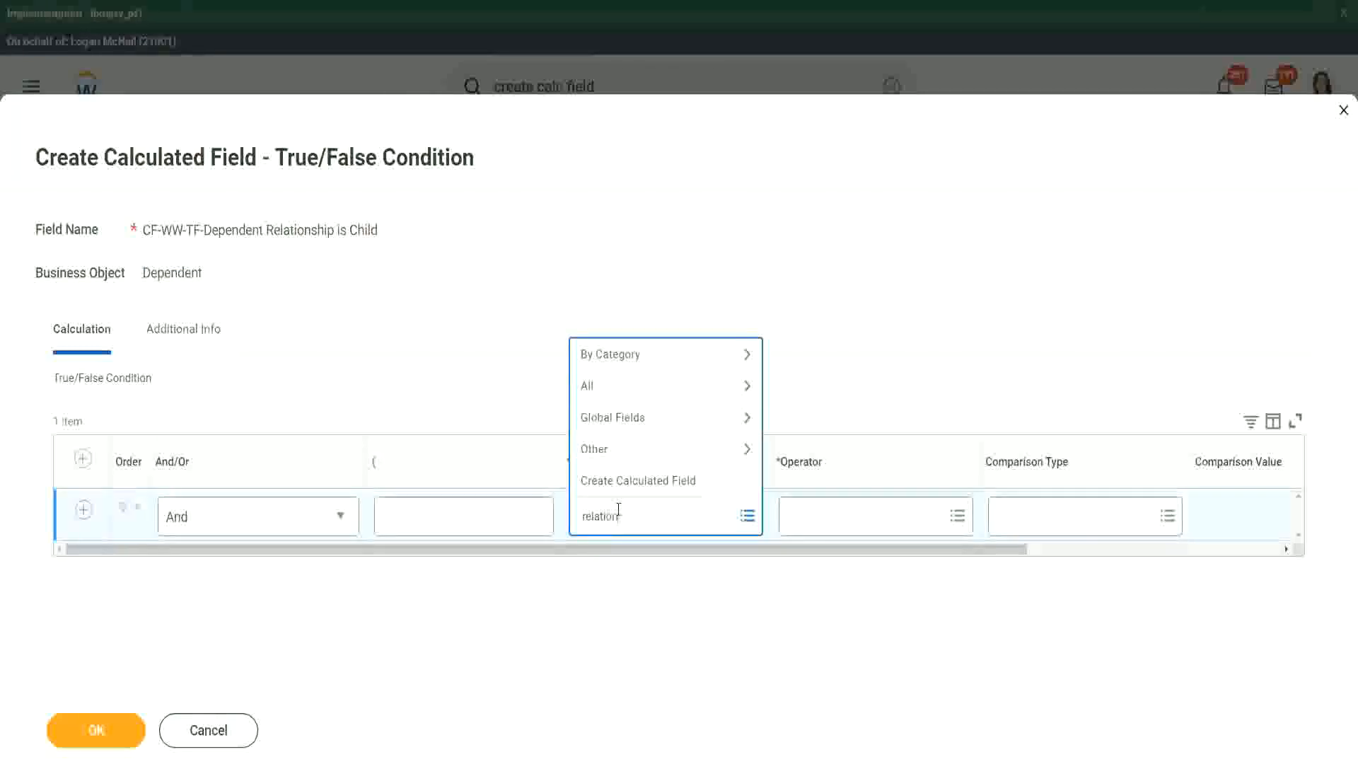
text(ship)
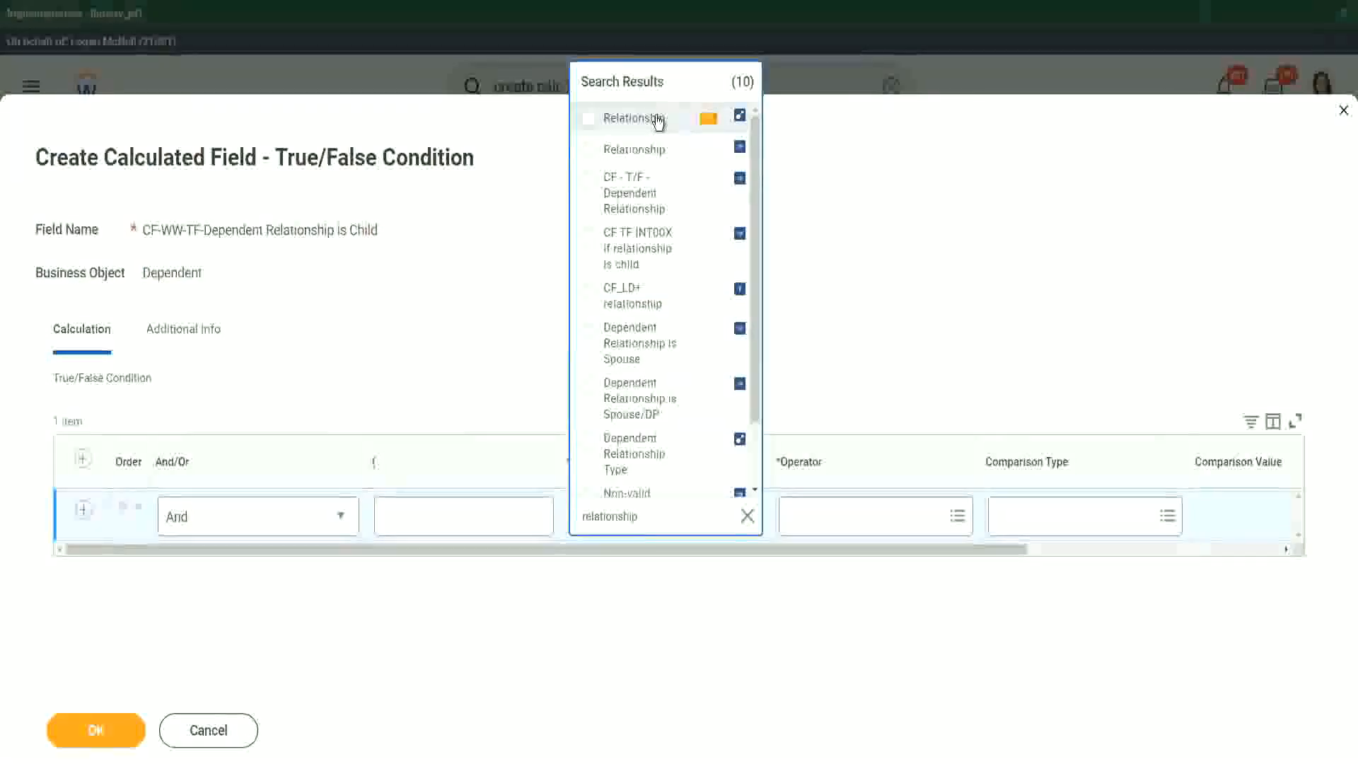
click(658, 121)
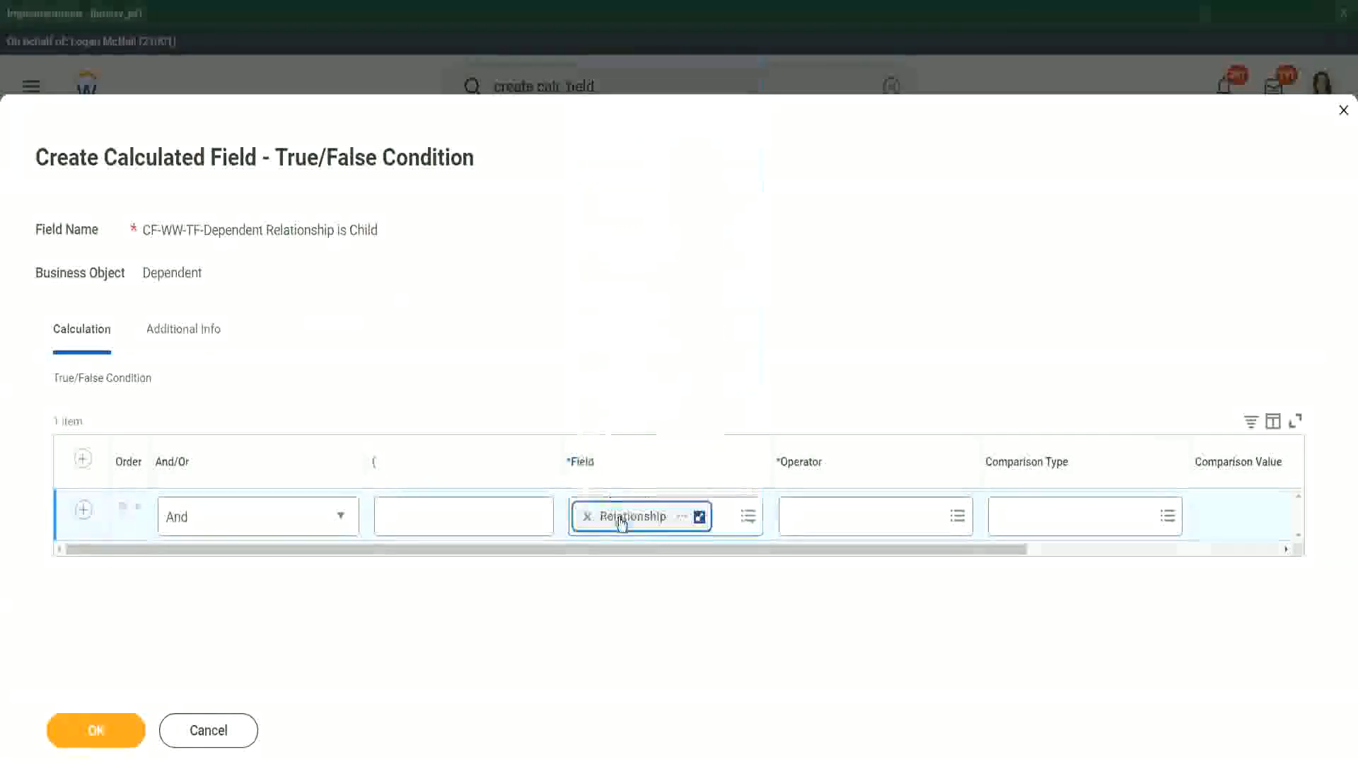
click(682, 517)
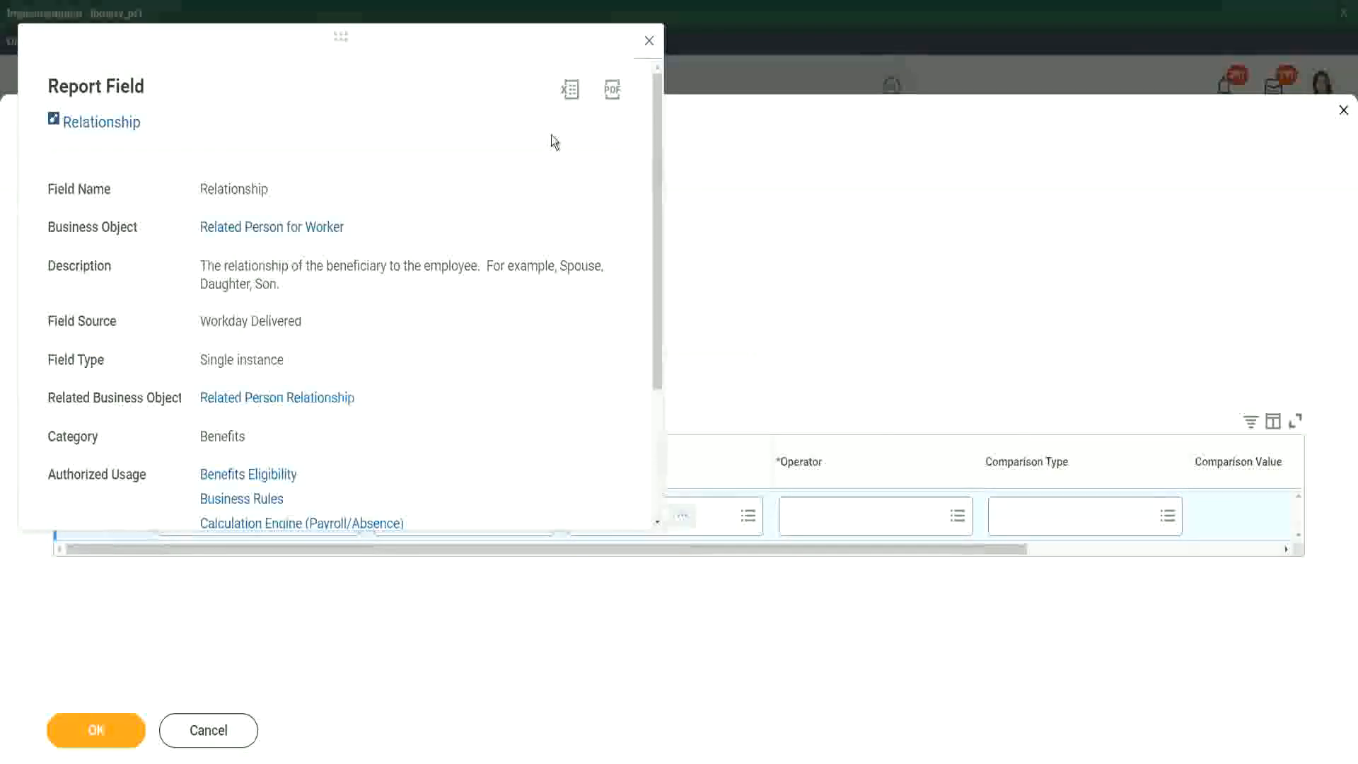
click(648, 41)
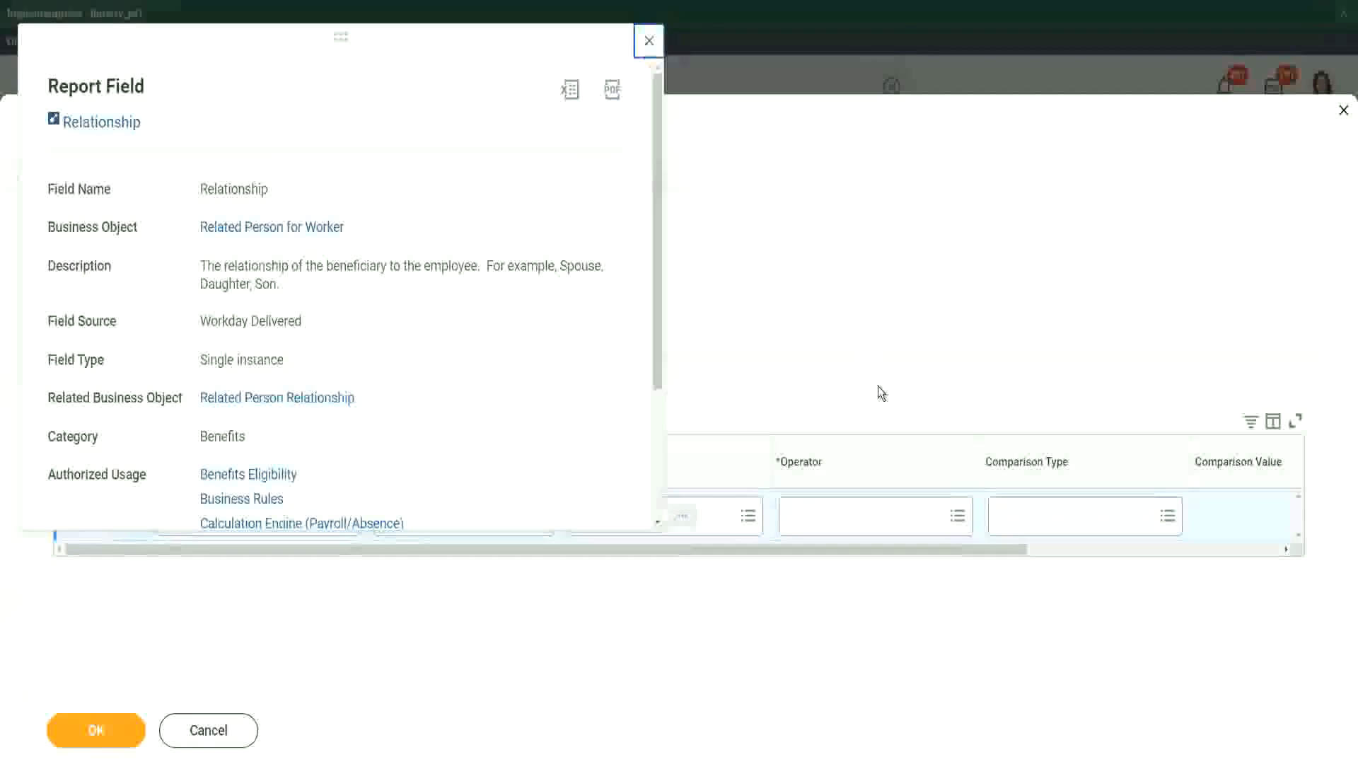
Set the condition's operator to "in the selection list" and its comparison value to Child.
click(836, 515)
click(848, 450)
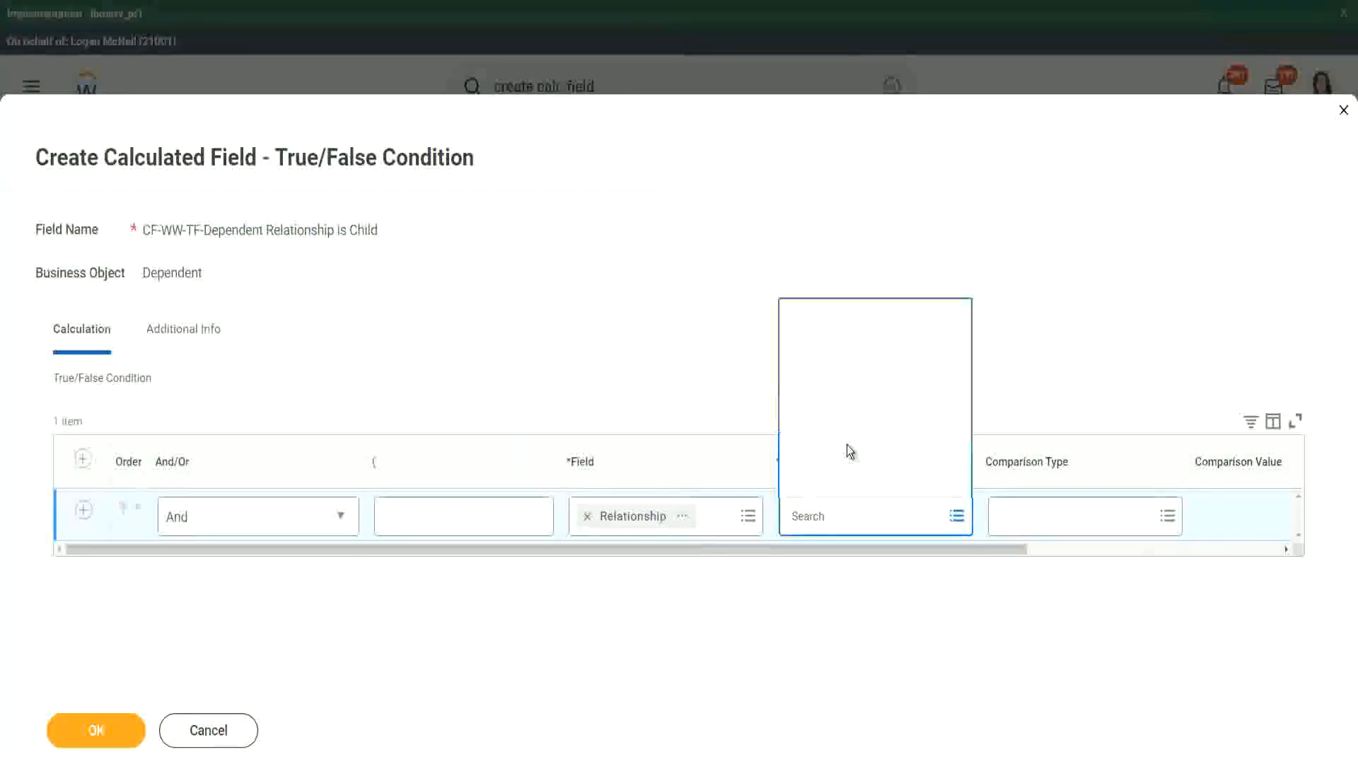
click(868, 390)
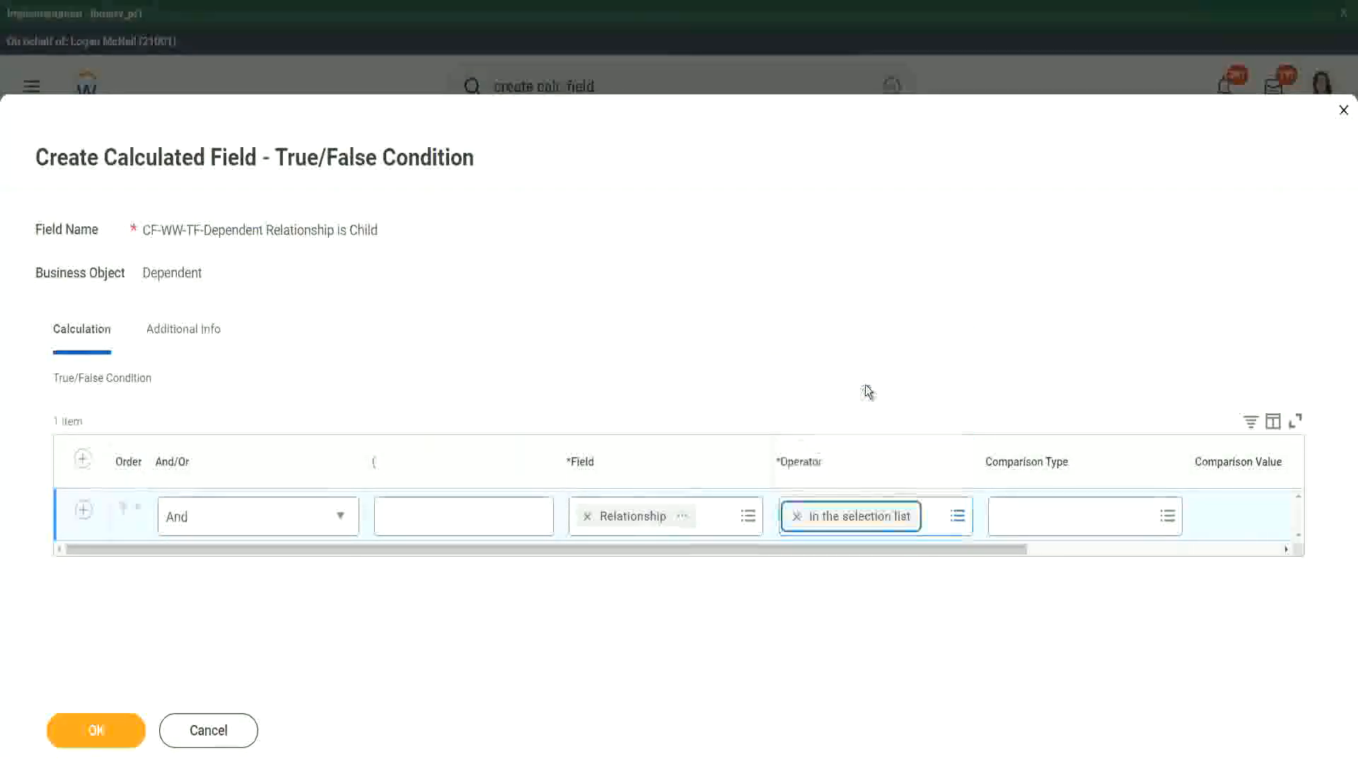
drag(872, 562, 1054, 559)
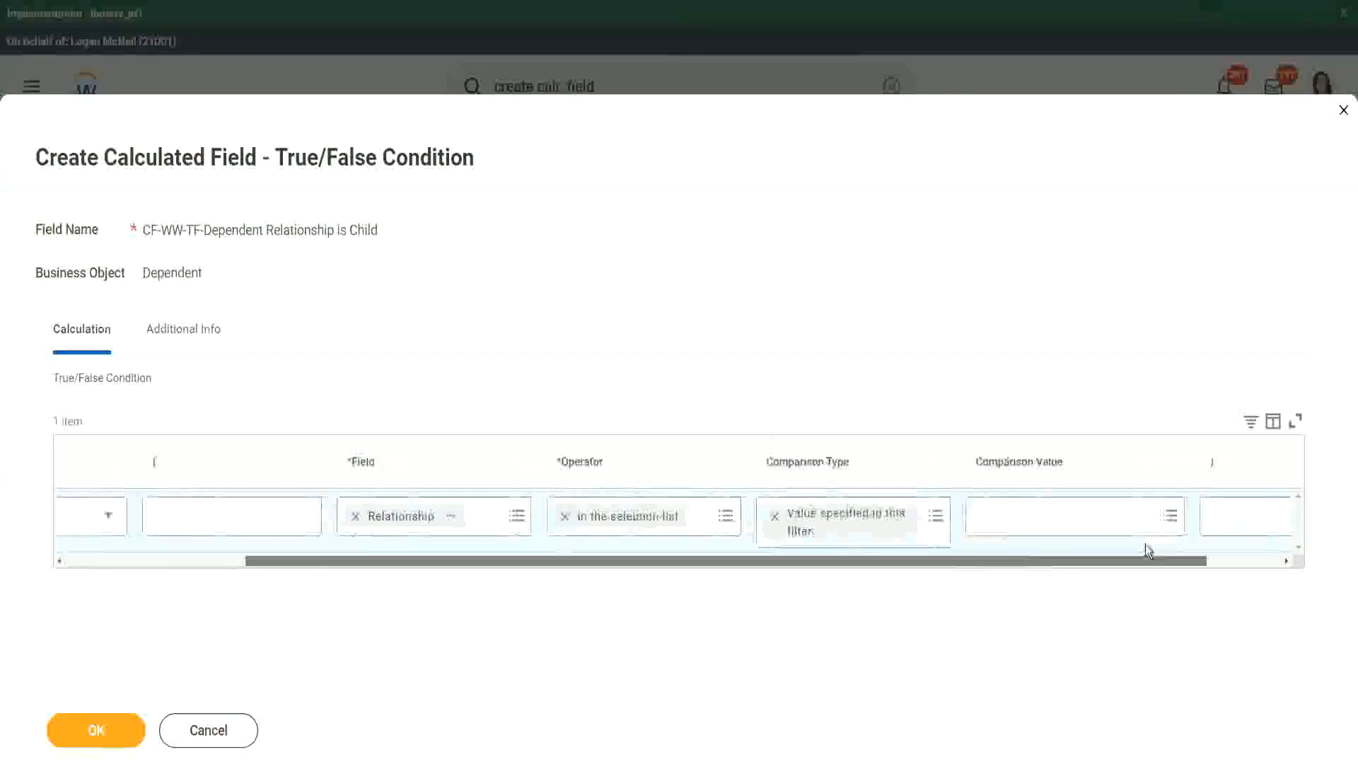
scroll(1144, 544, right, 2)
click(927, 517)
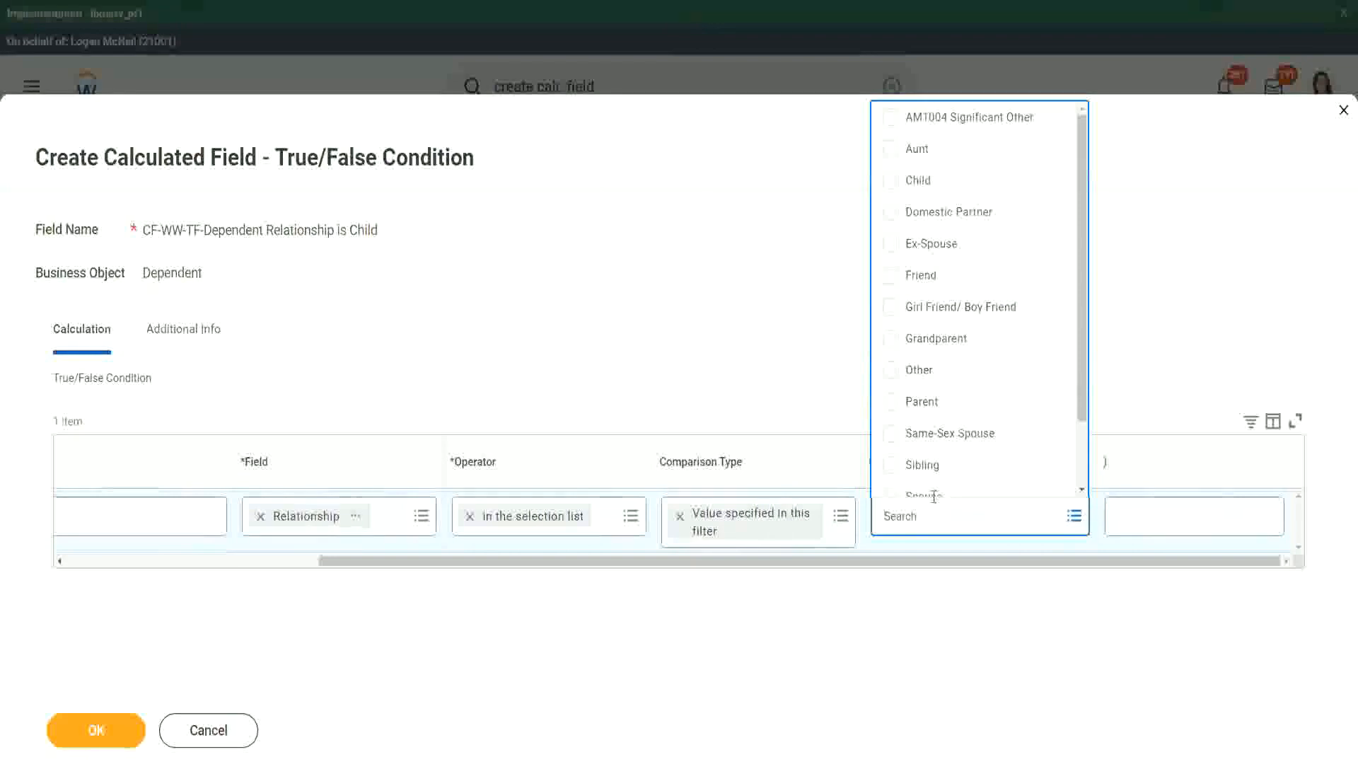
click(892, 182)
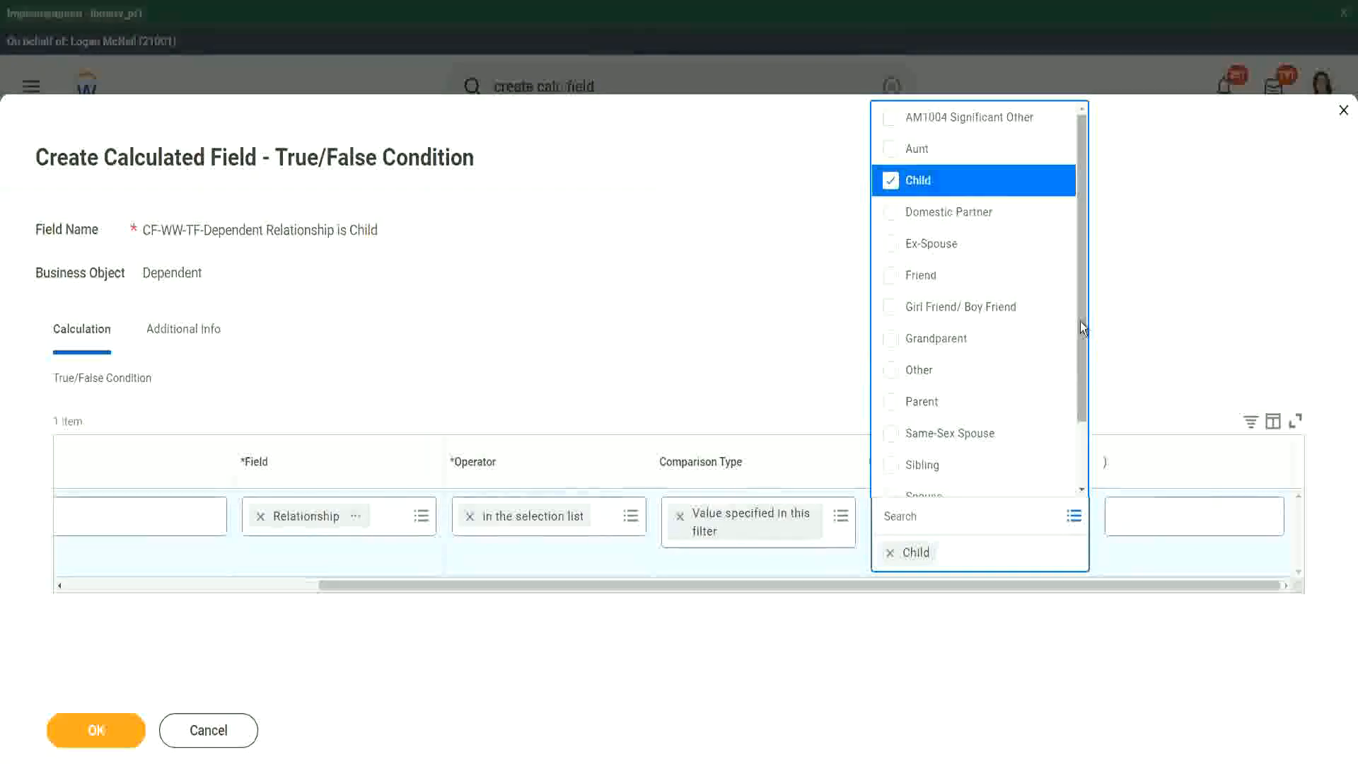
Look through the remaining relationship values, keep only Child selected, and save the True/False Condition field.
drag(1080, 321, 1080, 405)
drag(1094, 342, 1102, 249)
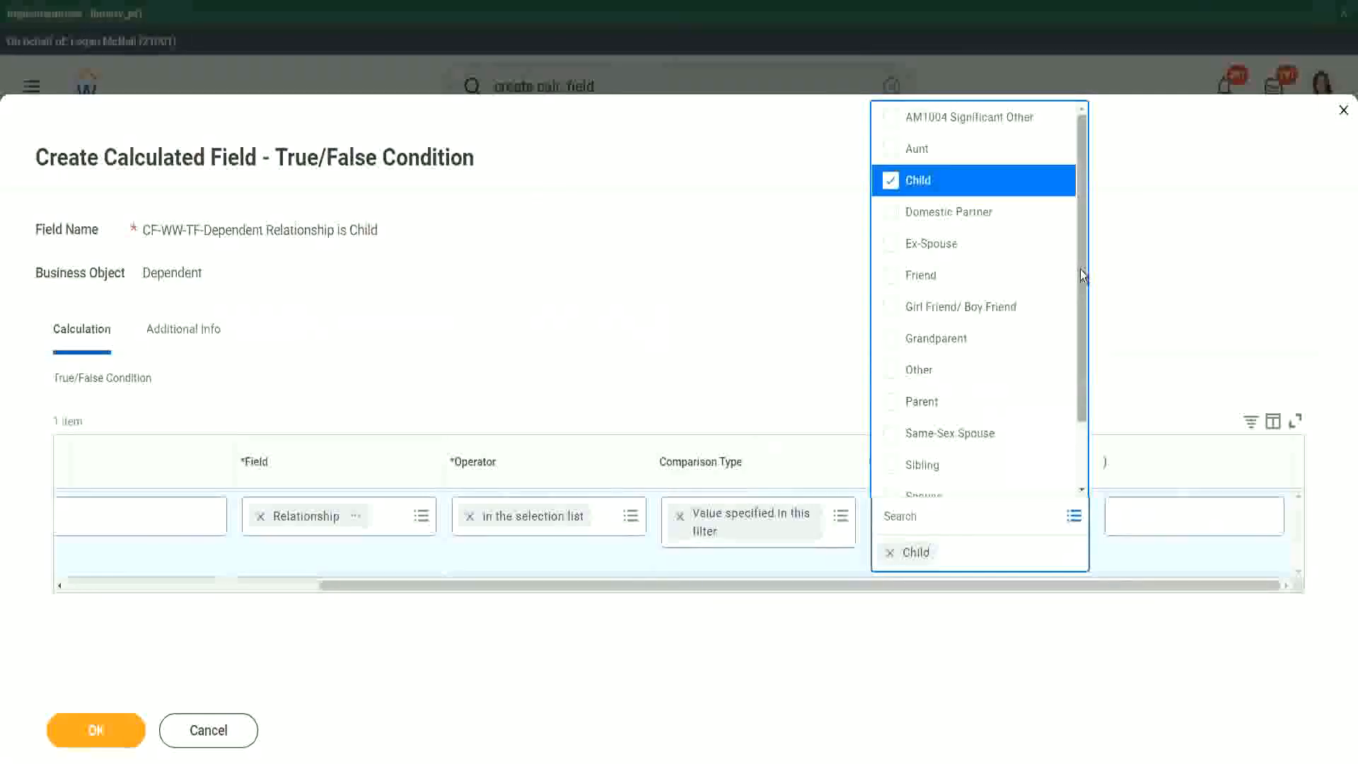
drag(1080, 269, 1096, 335)
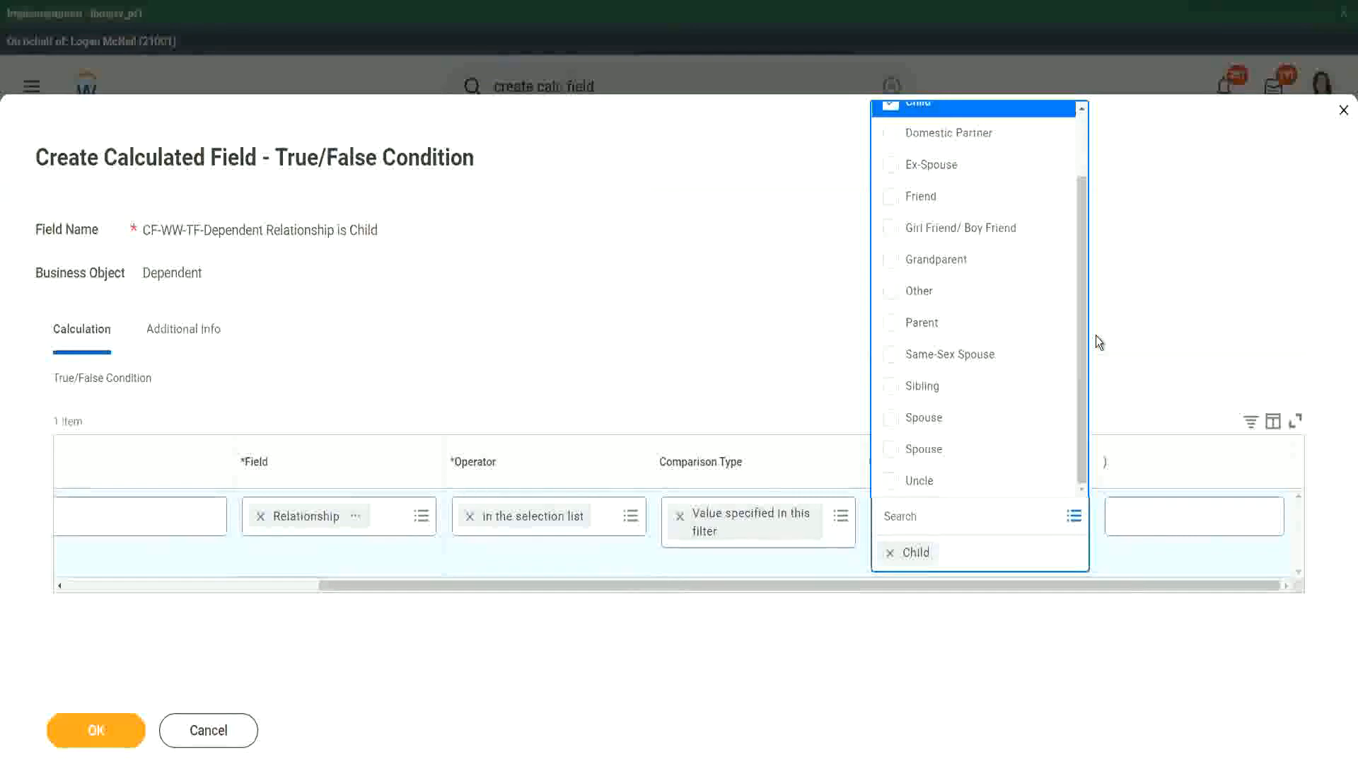
click(732, 319)
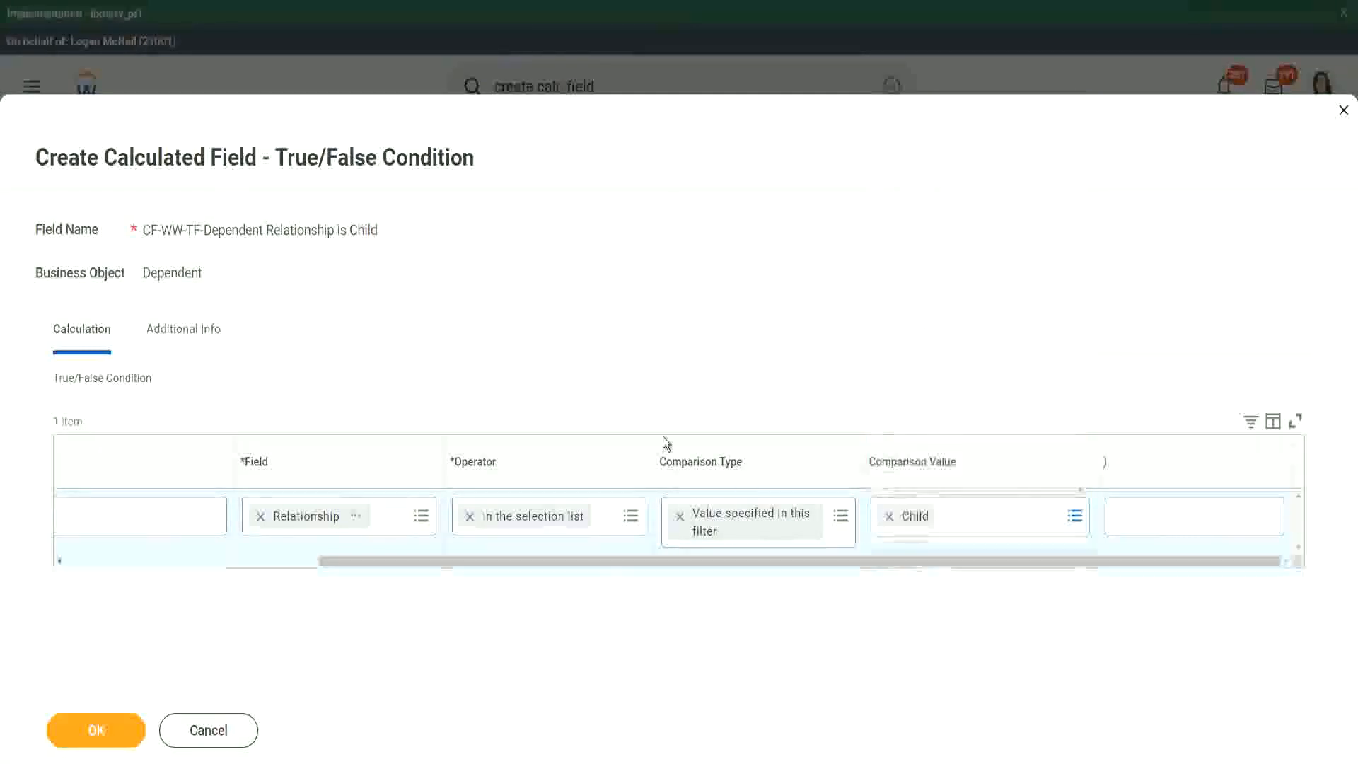
drag(384, 562, 99, 598)
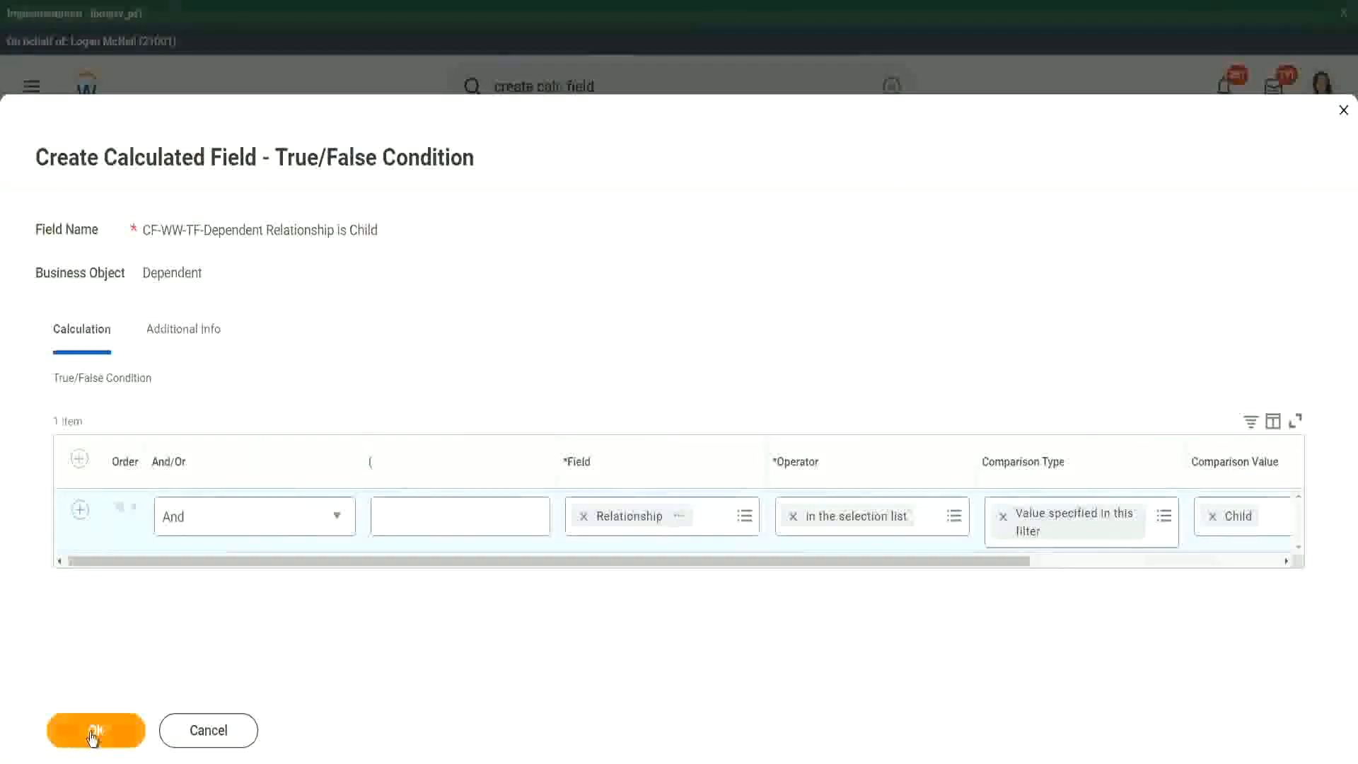
click(93, 732)
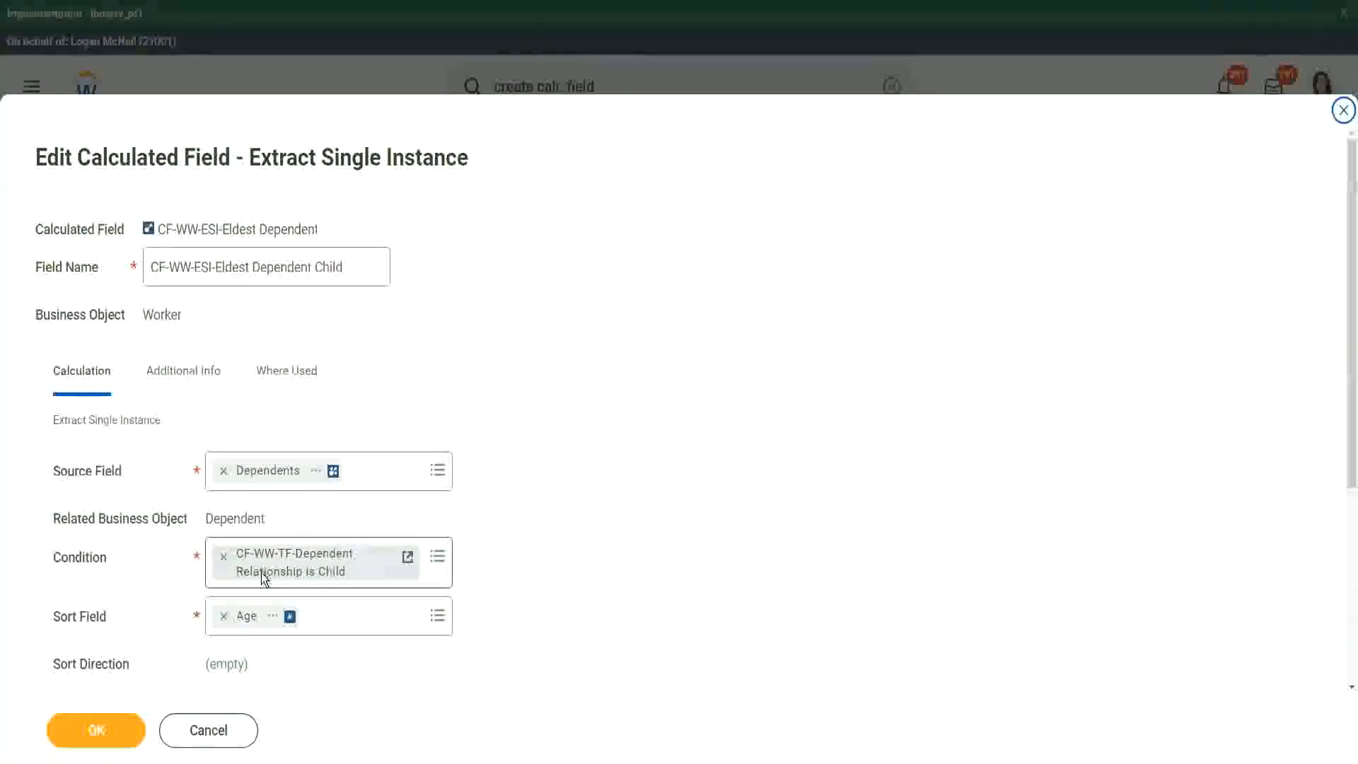
Save the Extract Single Instance field "CF-WW-ESI-Eldest Dependent Child" and copy its name from the confirmation page.
scroll(261, 574, down, 3)
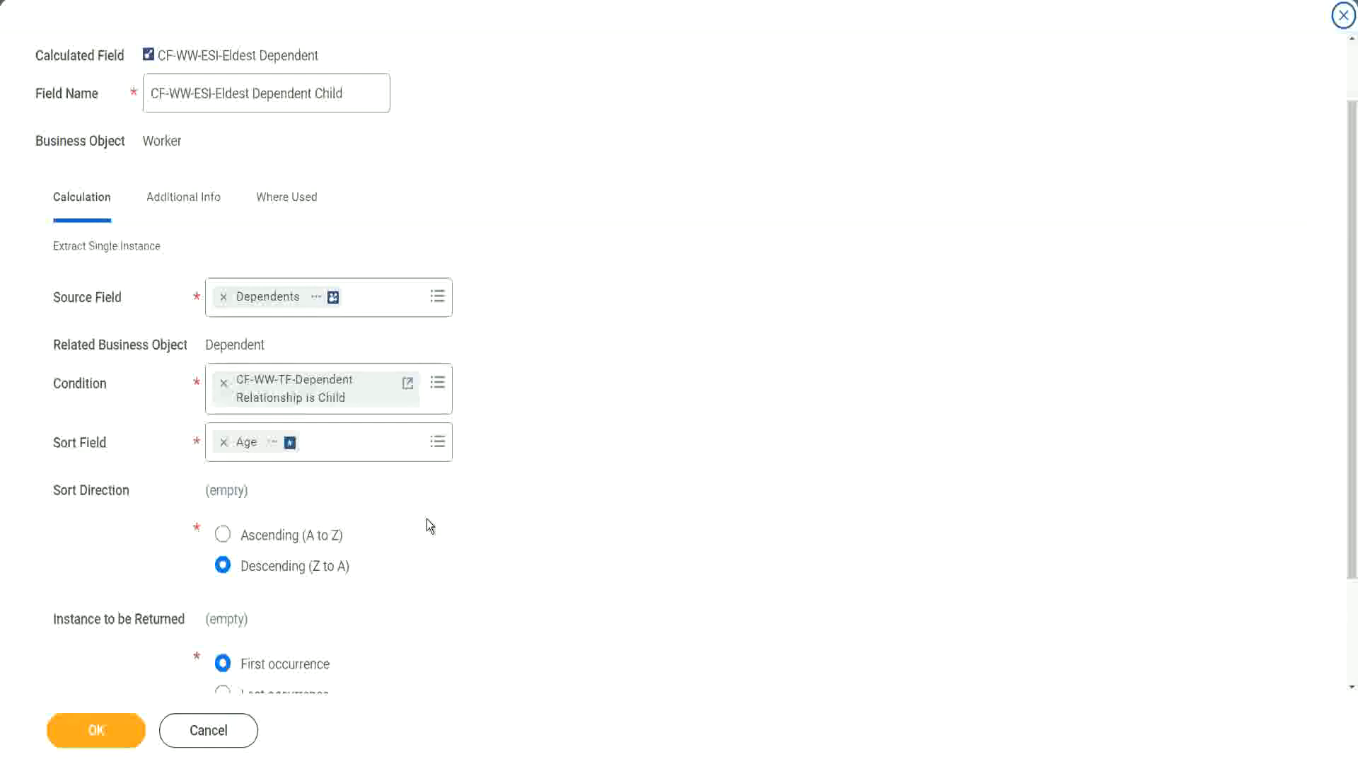
click(86, 735)
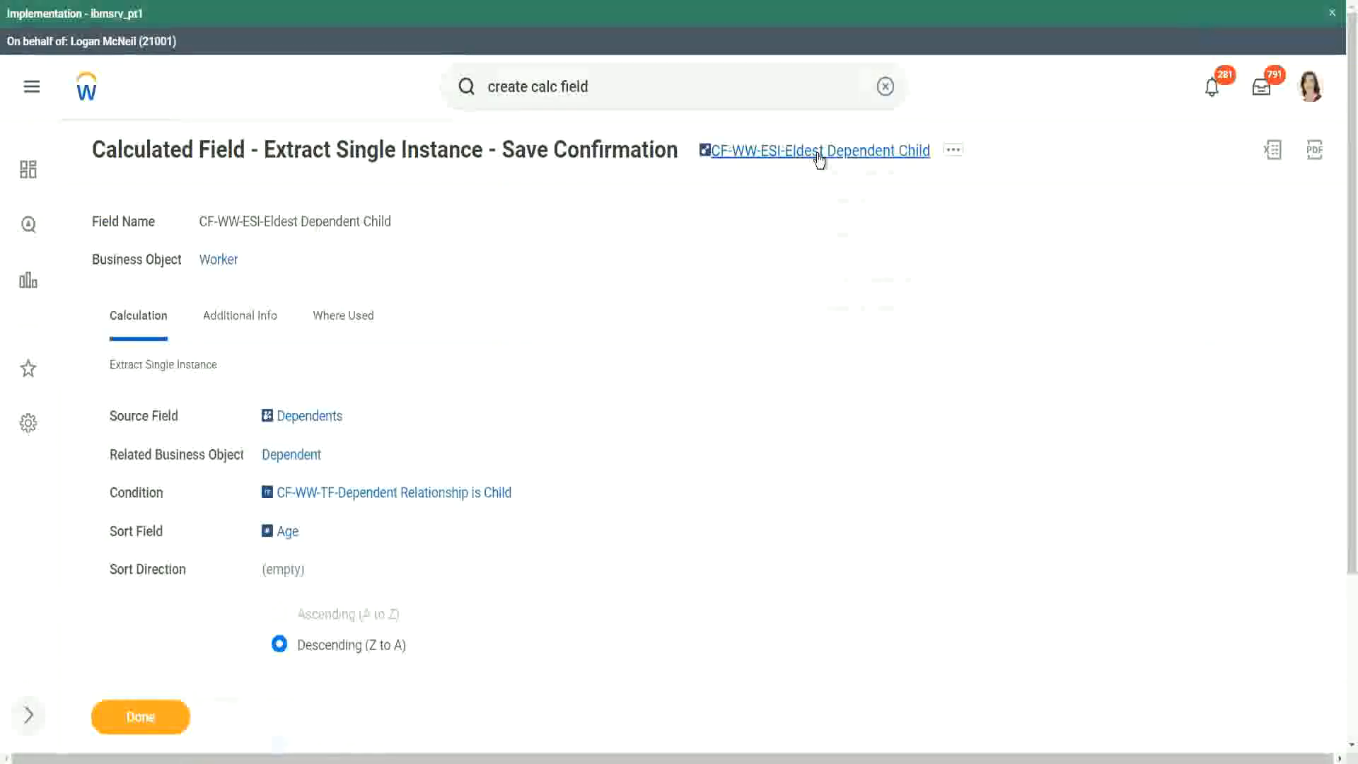
right_click(819, 157)
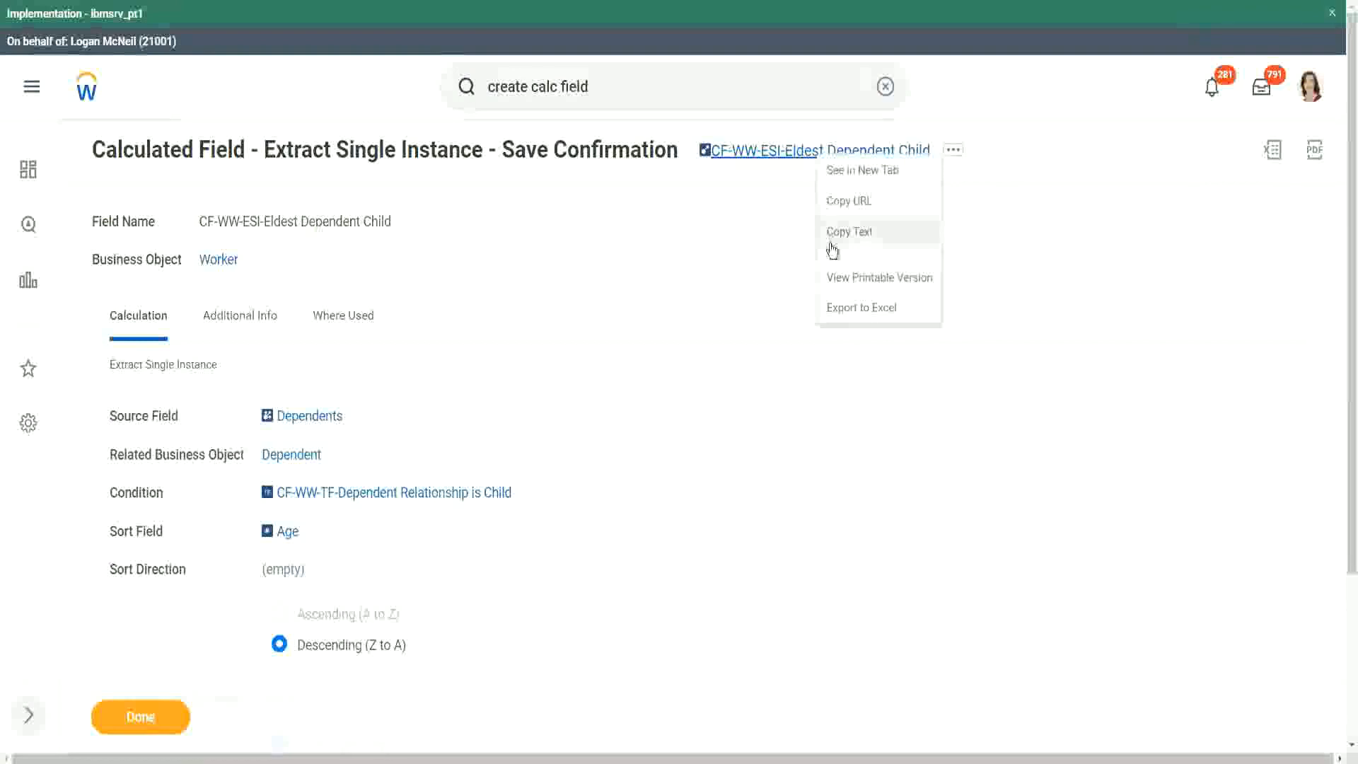
click(606, 86)
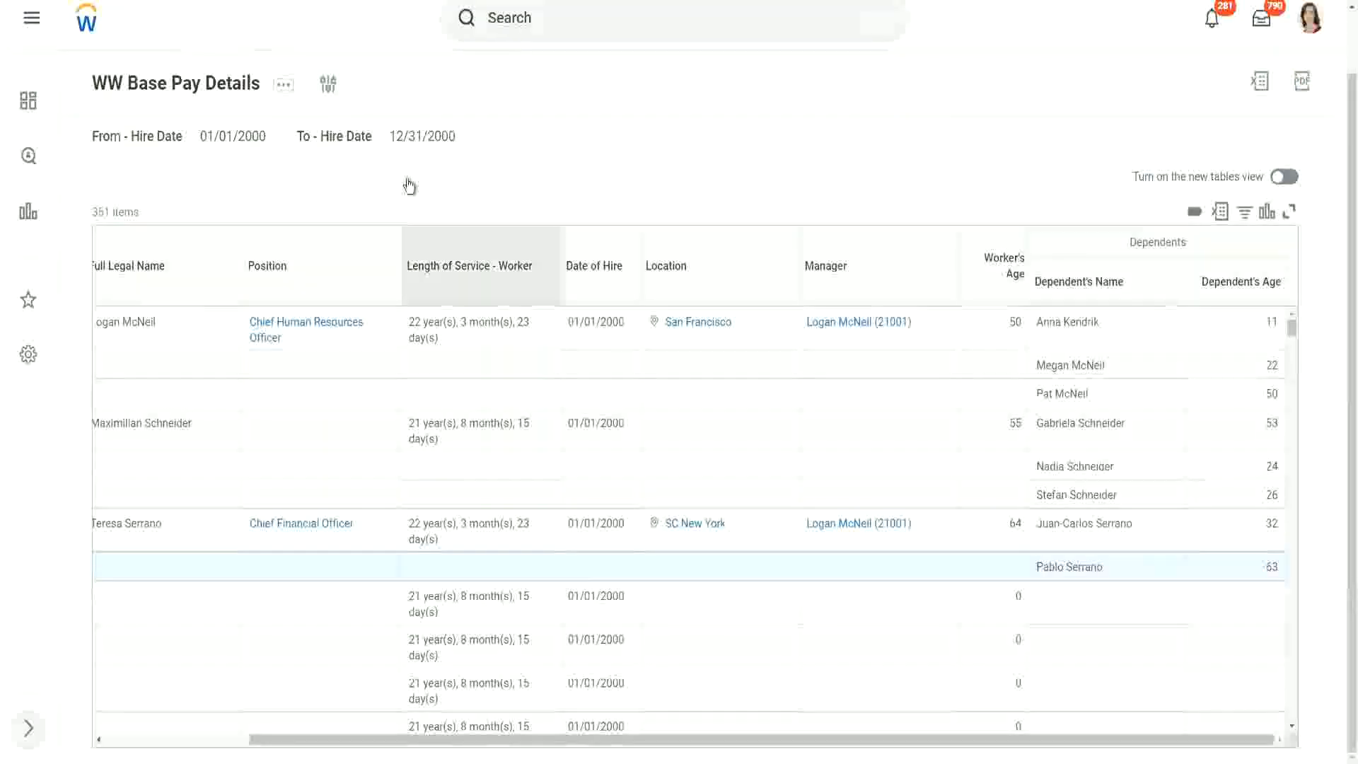
Open the custom report WW Base Pay Details for editing.
click(287, 94)
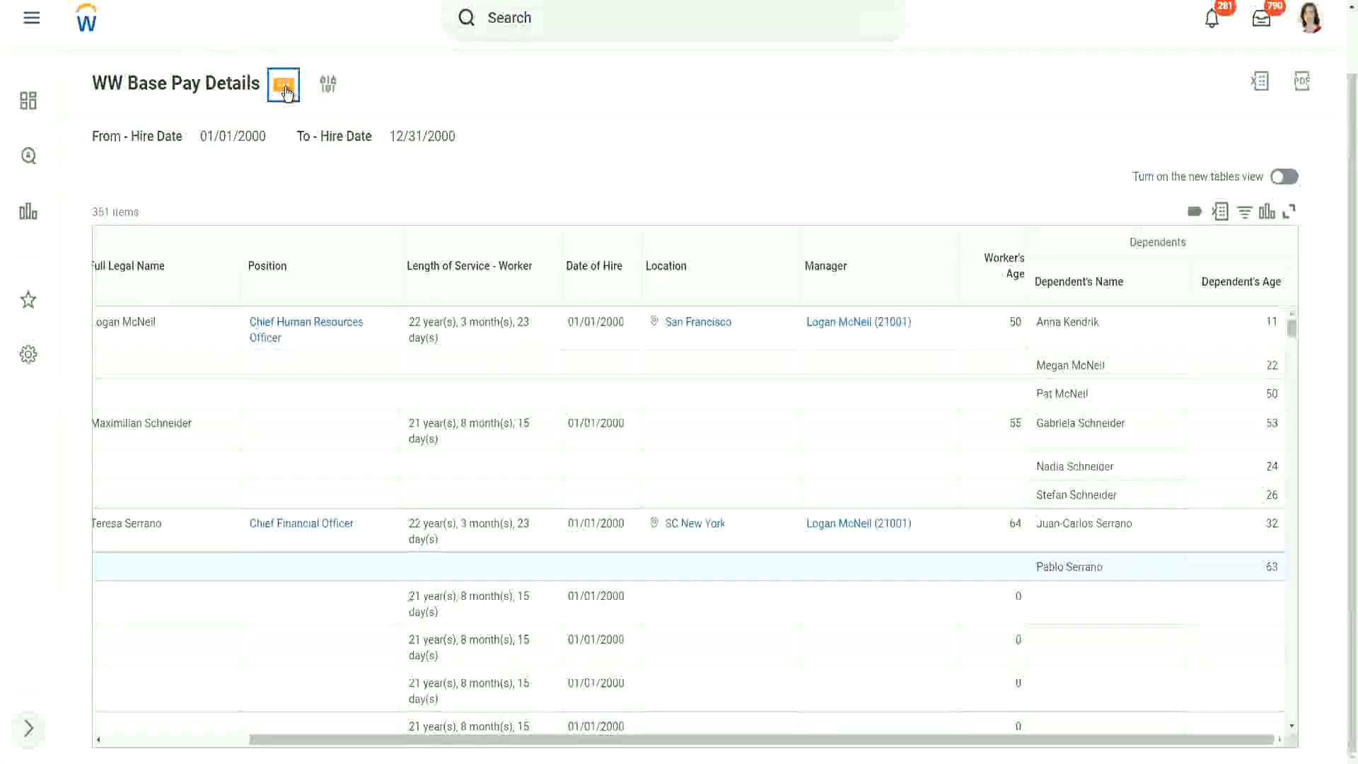
click(287, 92)
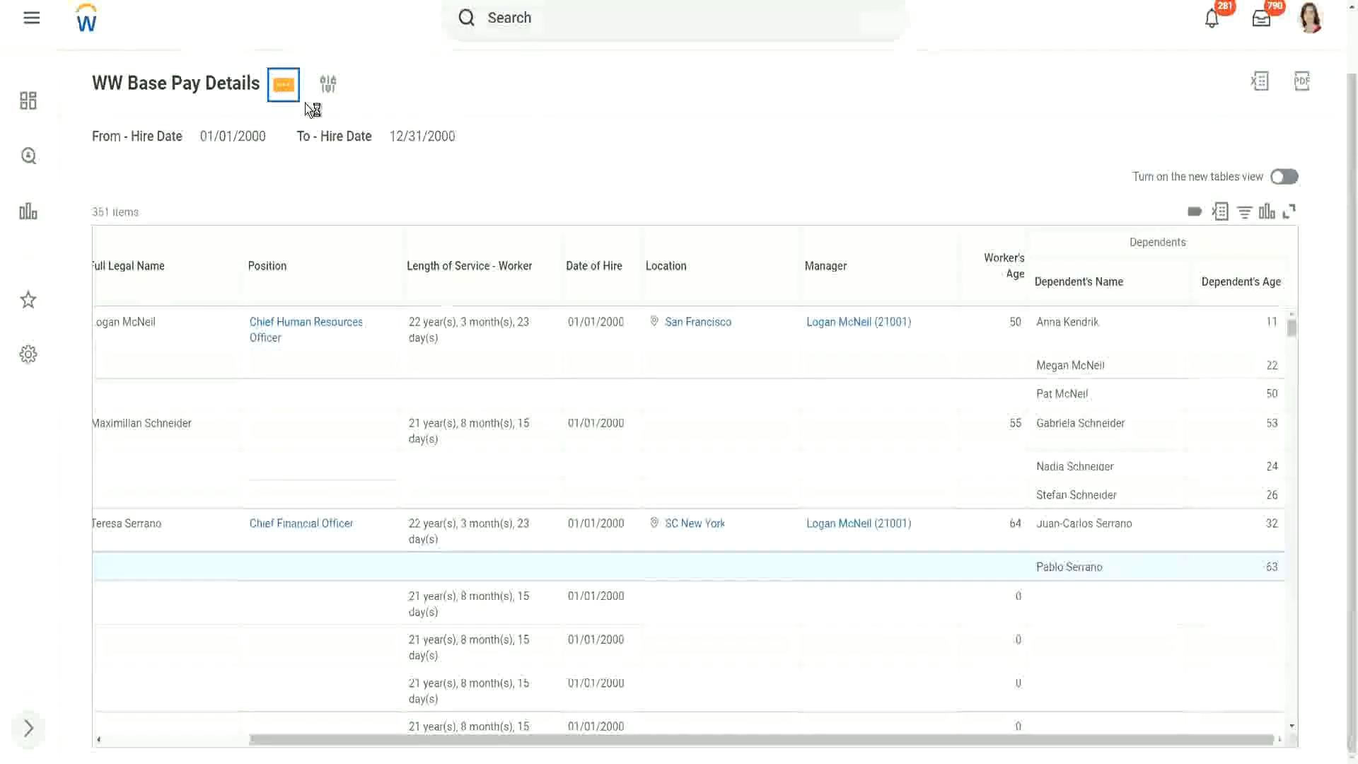
mouse_move(372, 160)
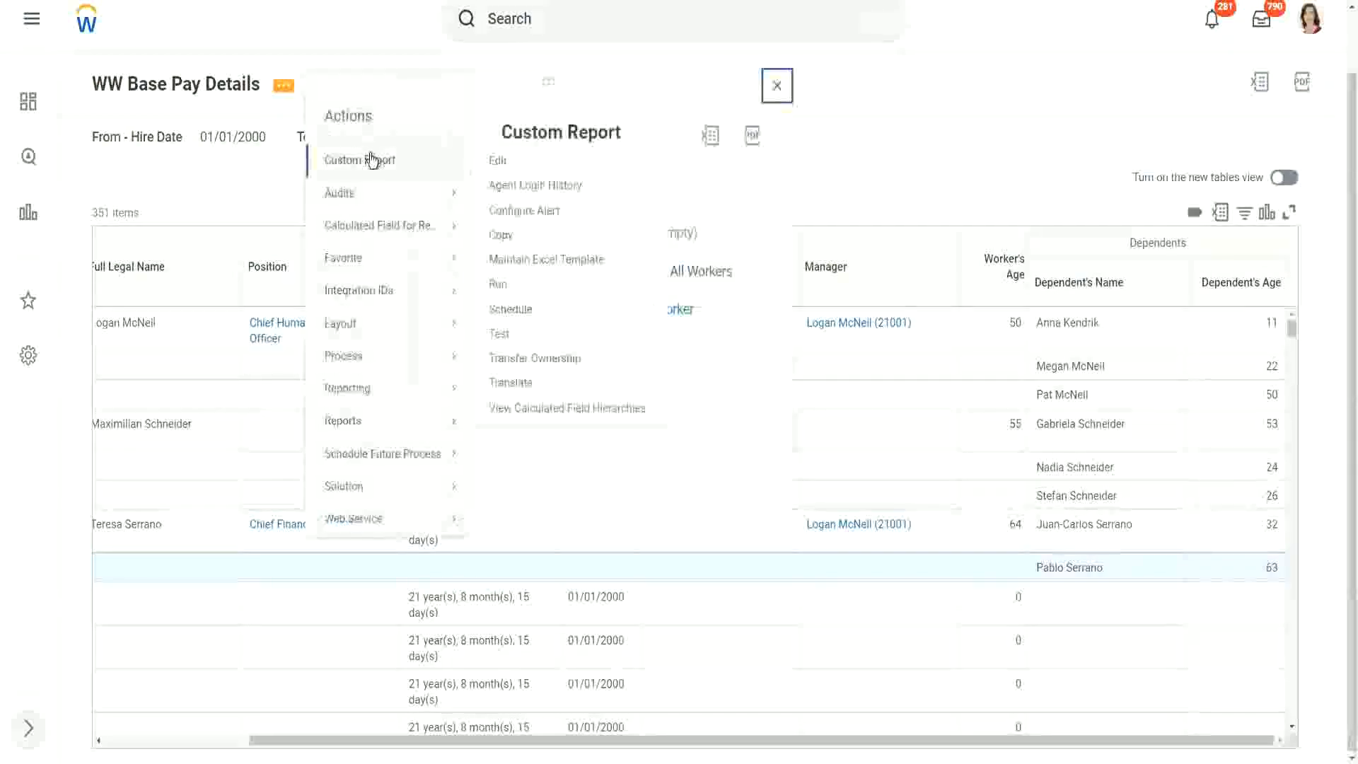
click(507, 167)
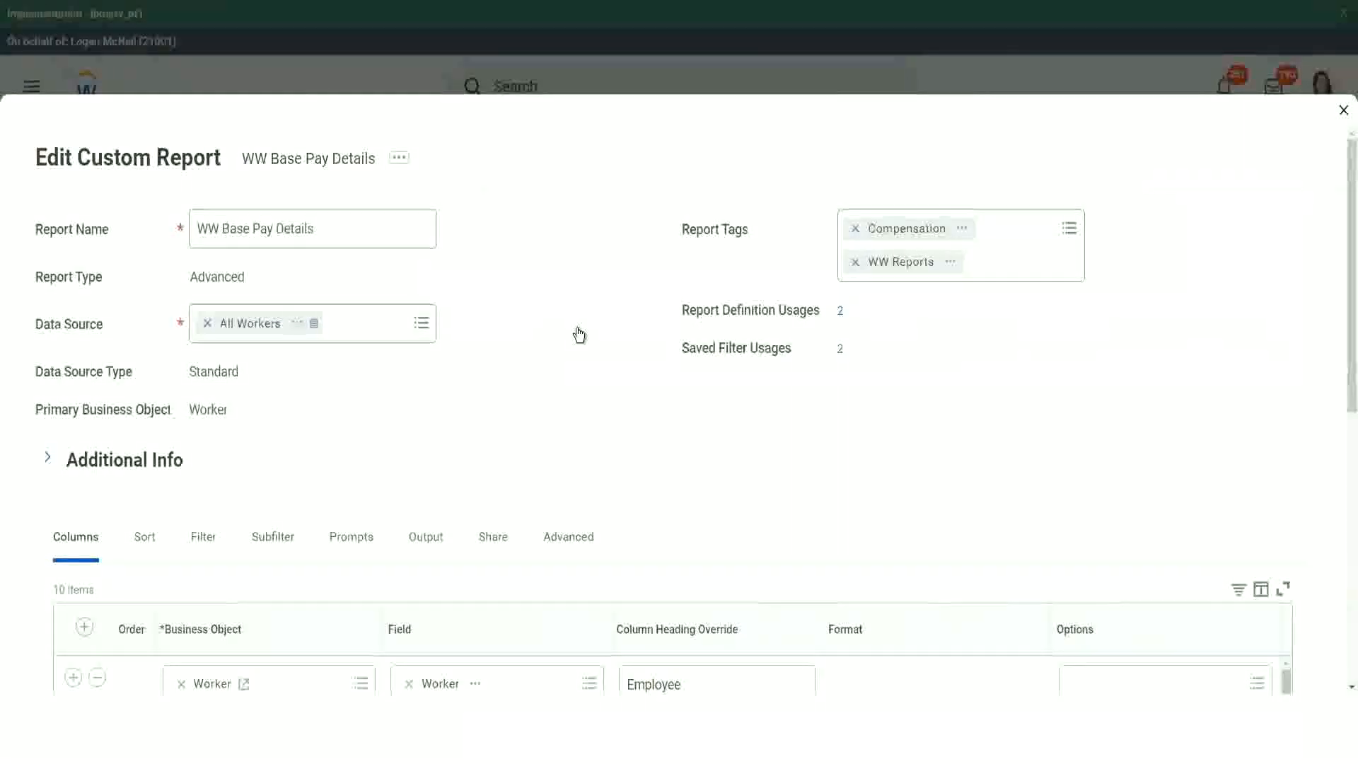
Add a Worker column row below Worker's Age and set its field to CF-WW-ESI-Eldest Dependent Child.
scroll(579, 335, down, 5)
scroll(379, 511, down, 2)
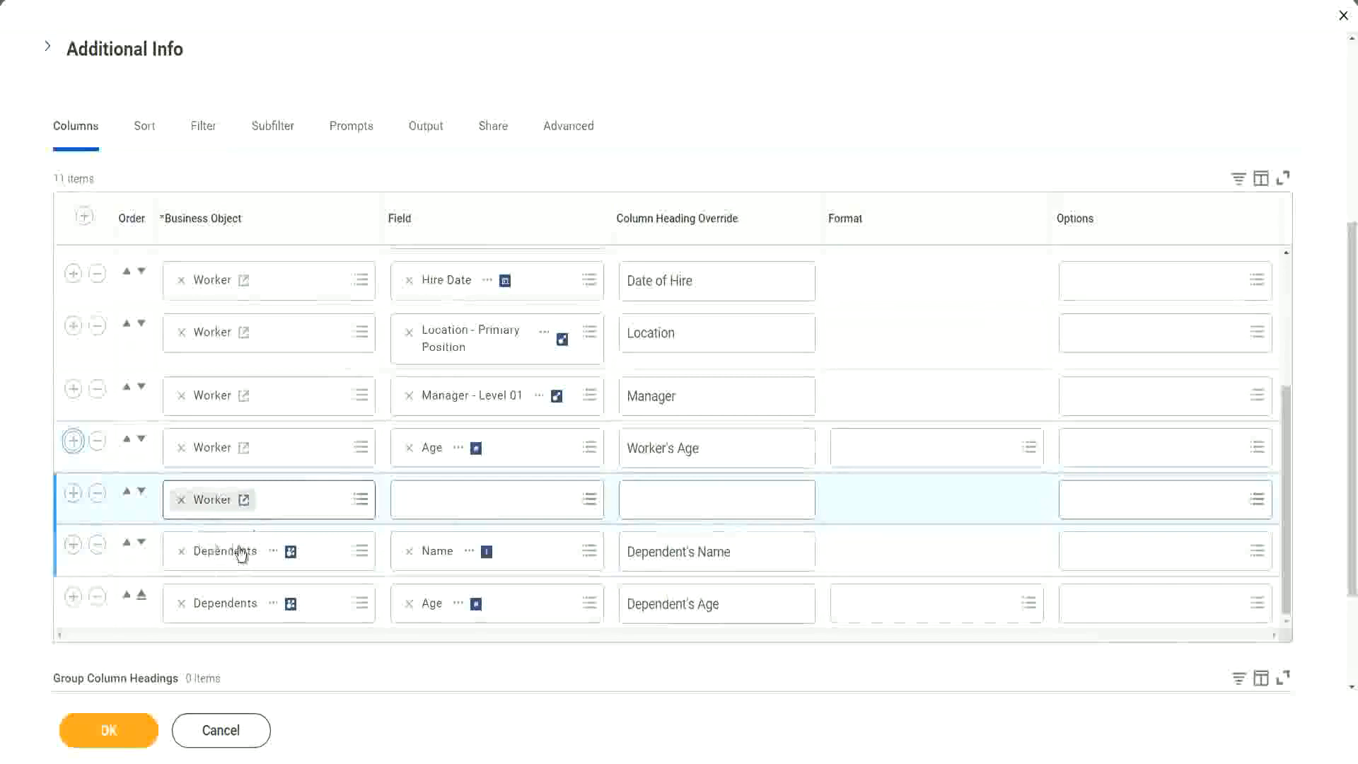
click(448, 493)
key(ctrl+v)
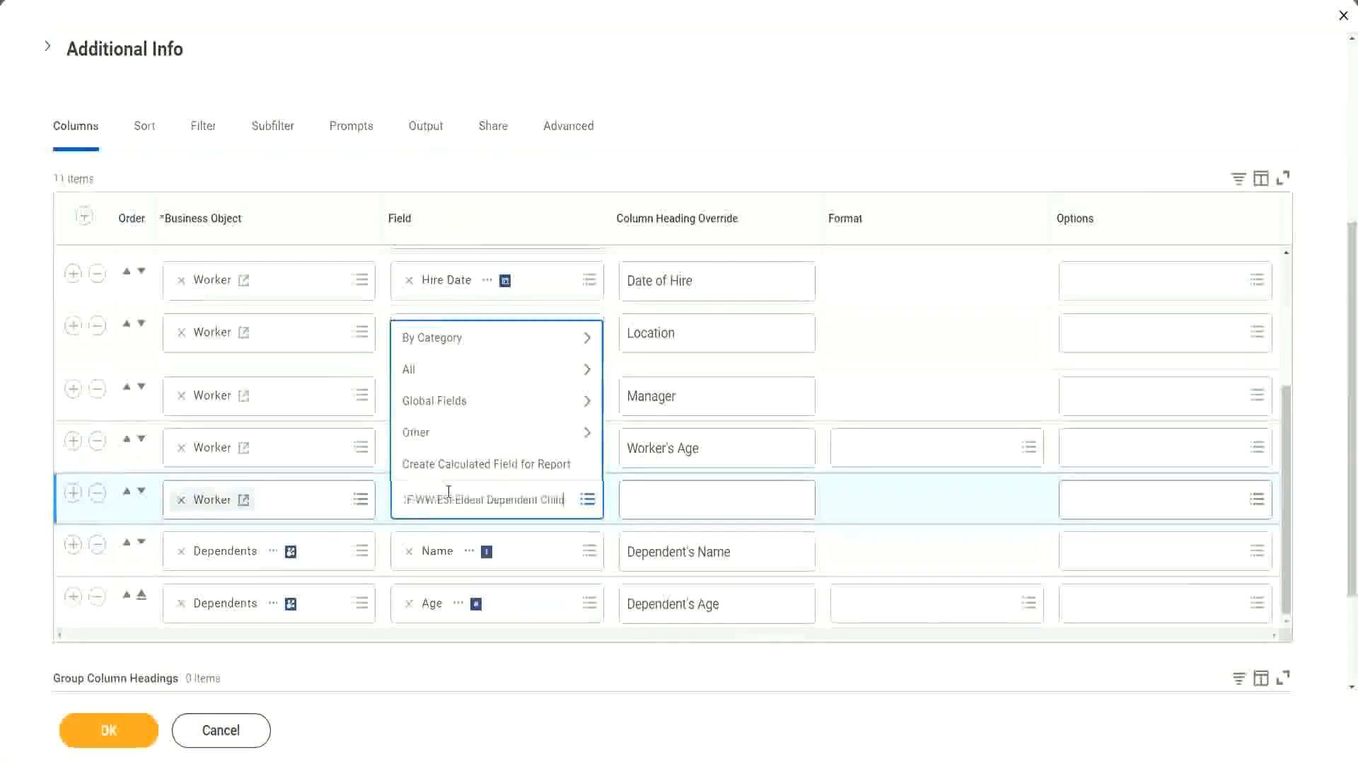
key(Return)
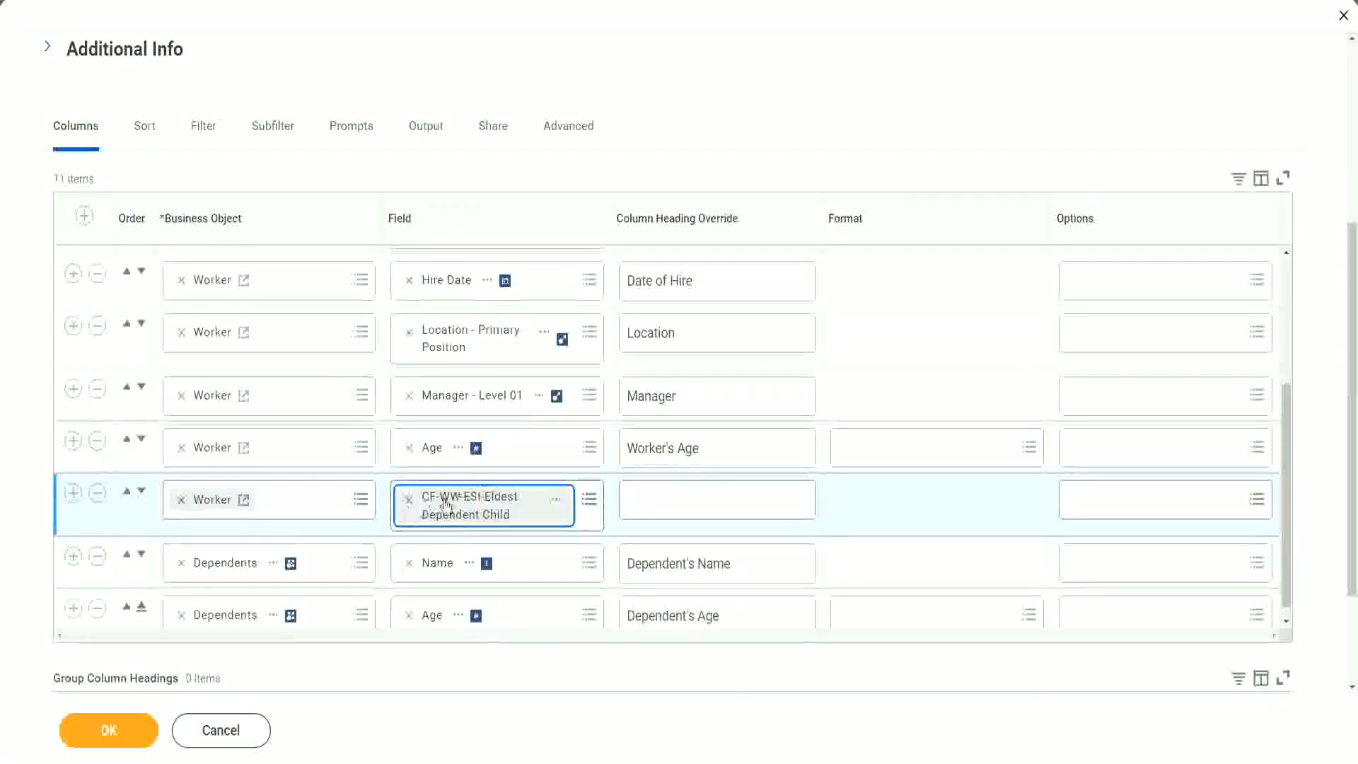
Override the new column's heading with "Eldest Dependent Child" and save the report definition.
click(655, 501)
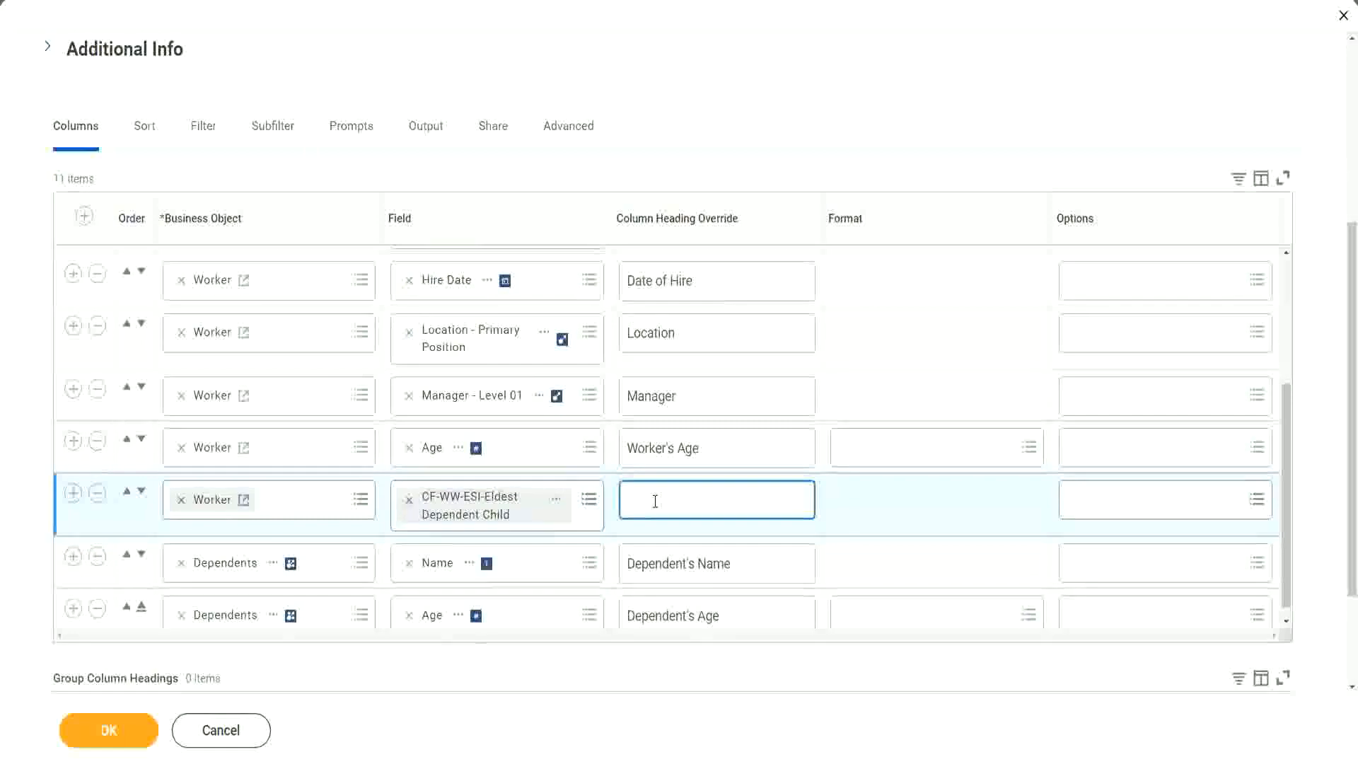
text(Eld)
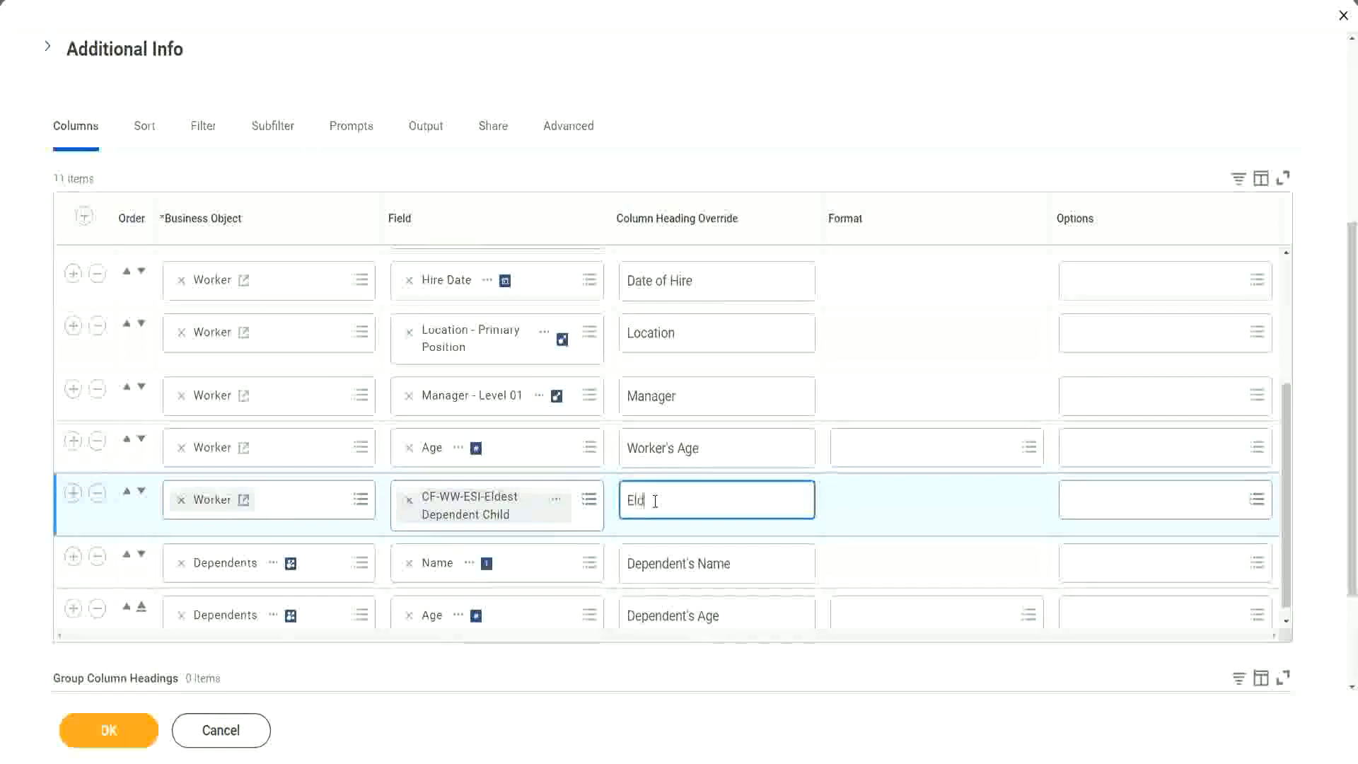
text(est De)
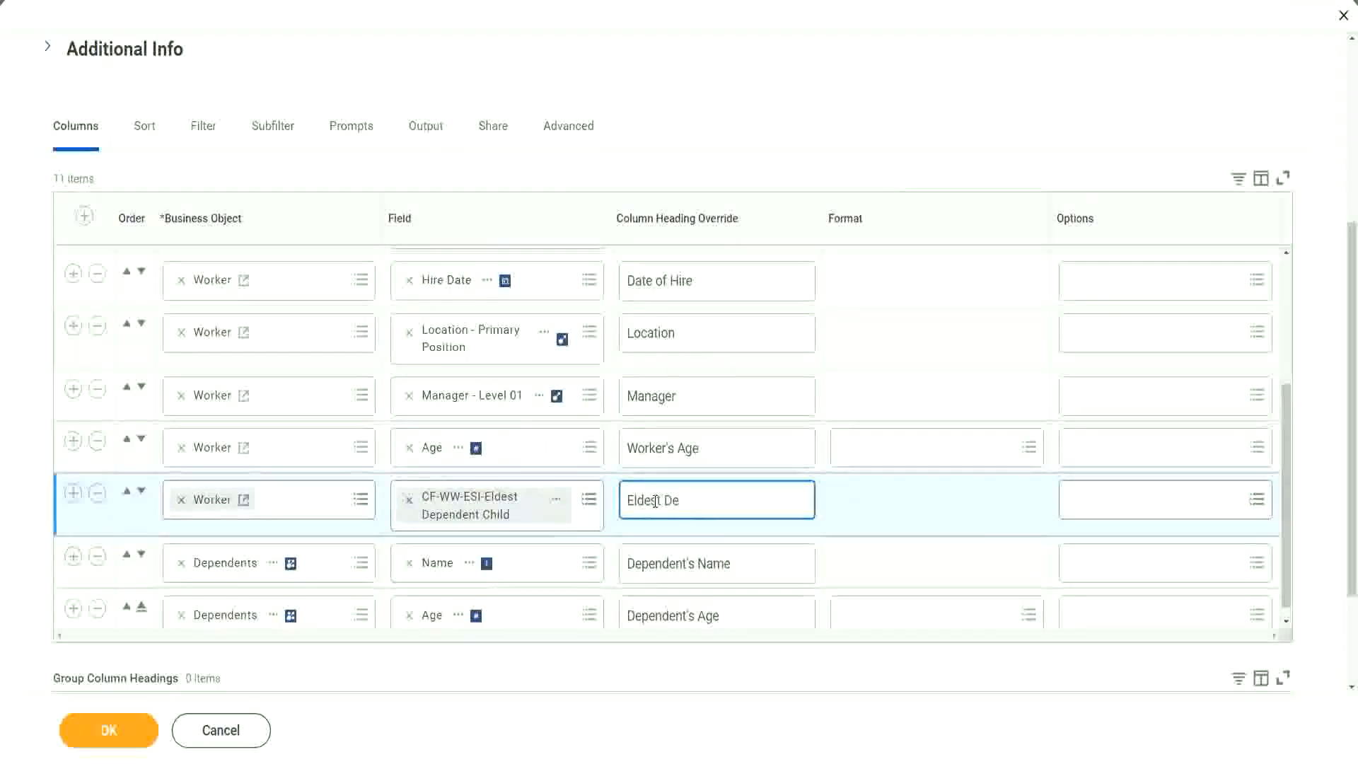
text(penden)
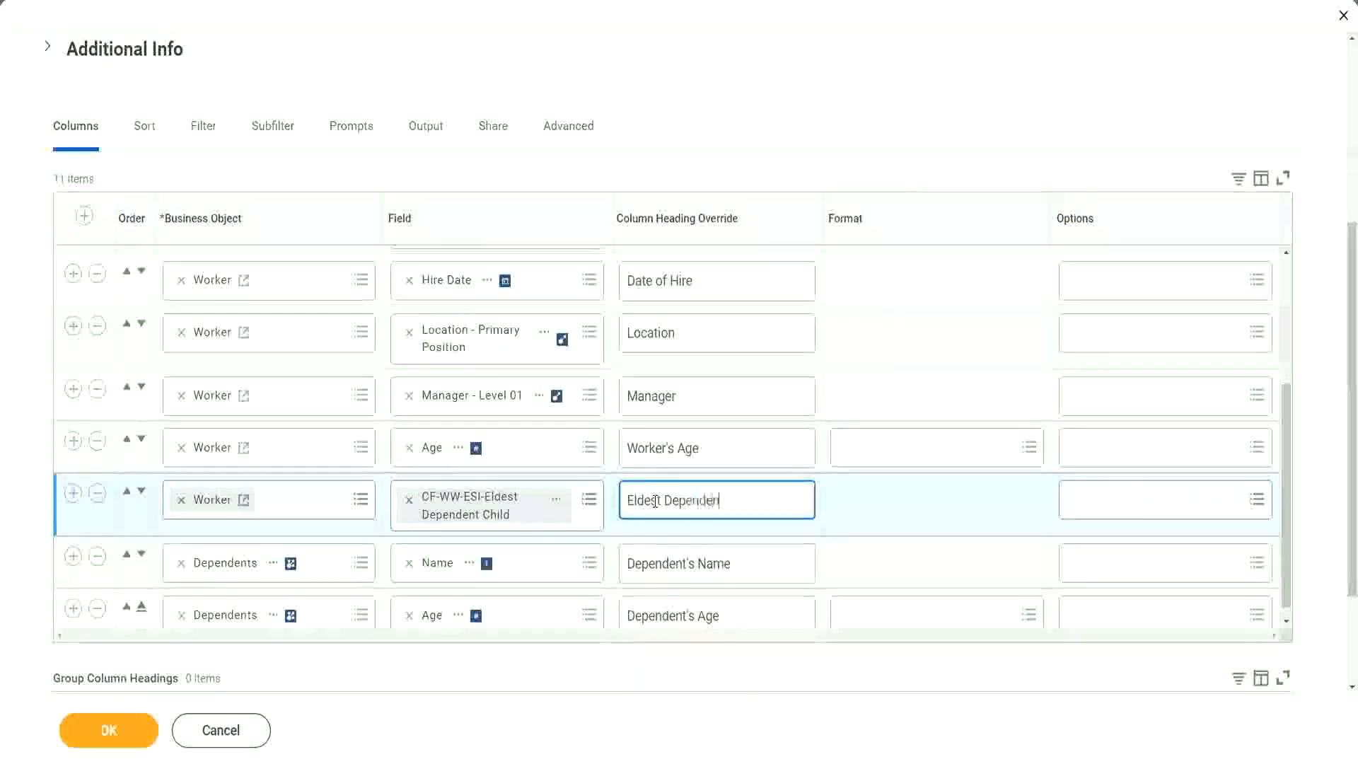
text(t Child)
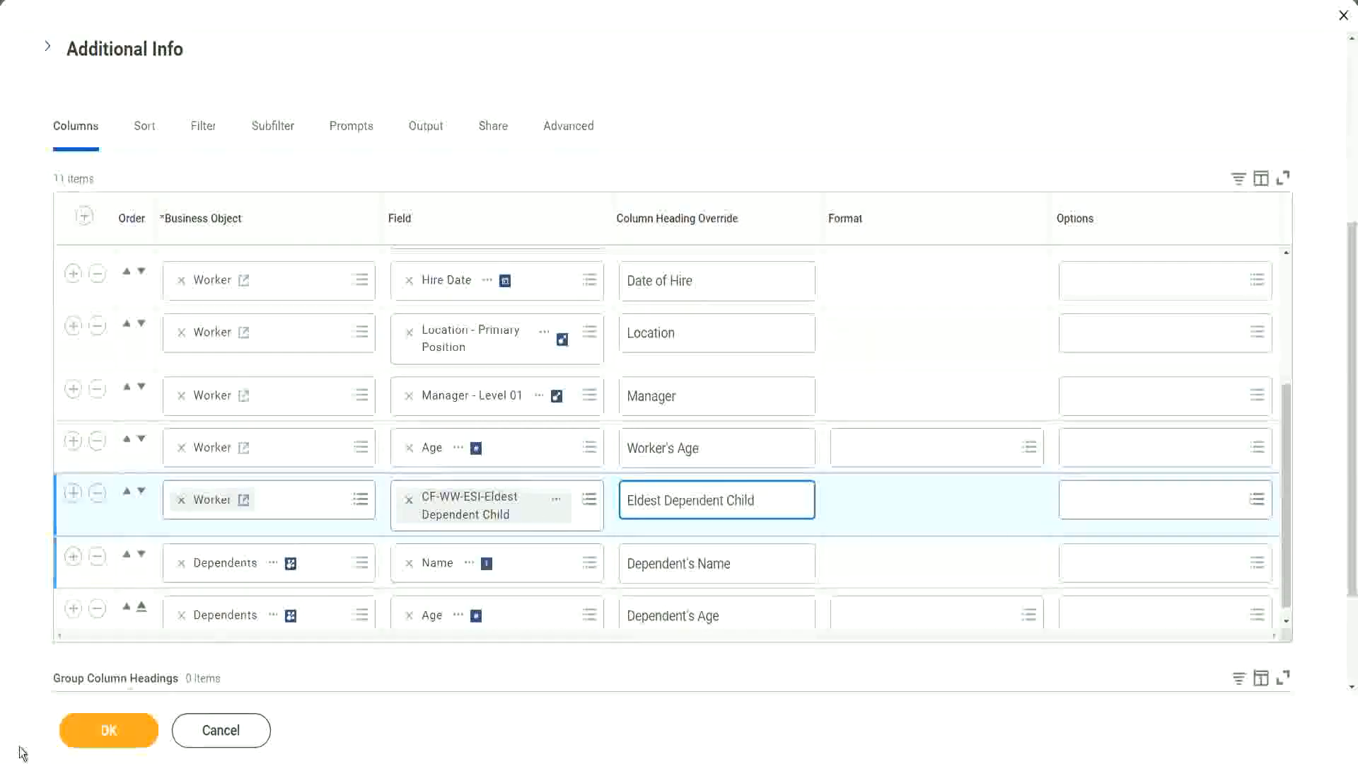
click(166, 639)
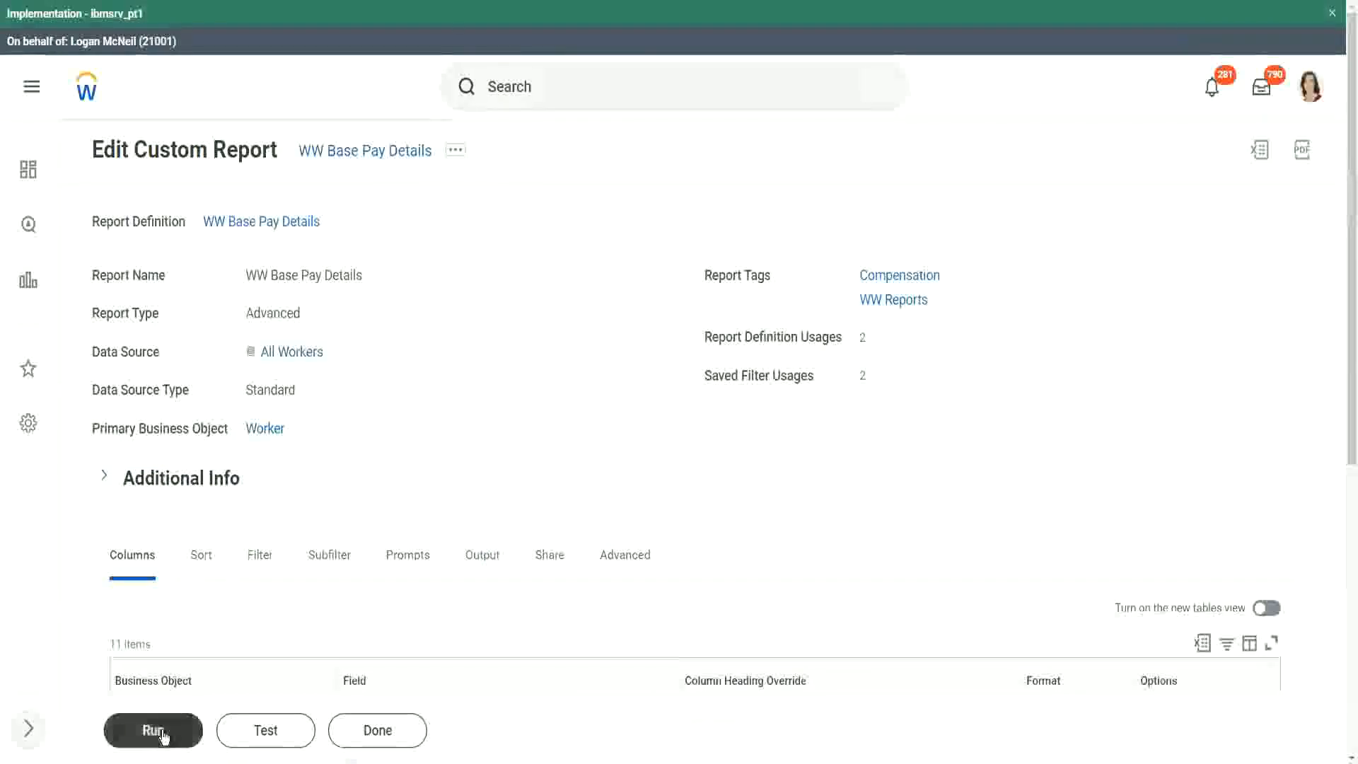
Run the report for hire dates from 01/01/2000 to 12/31/2000.
click(142, 733)
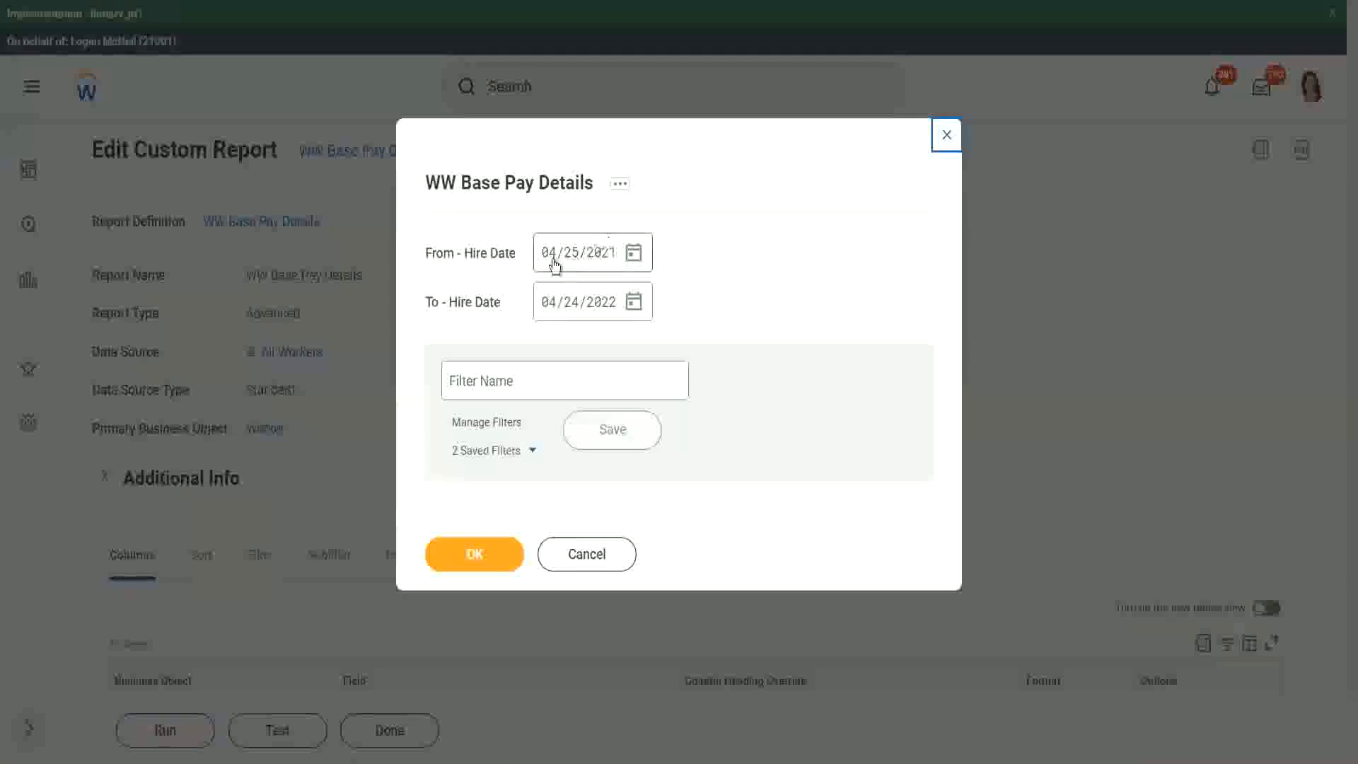
click(548, 261)
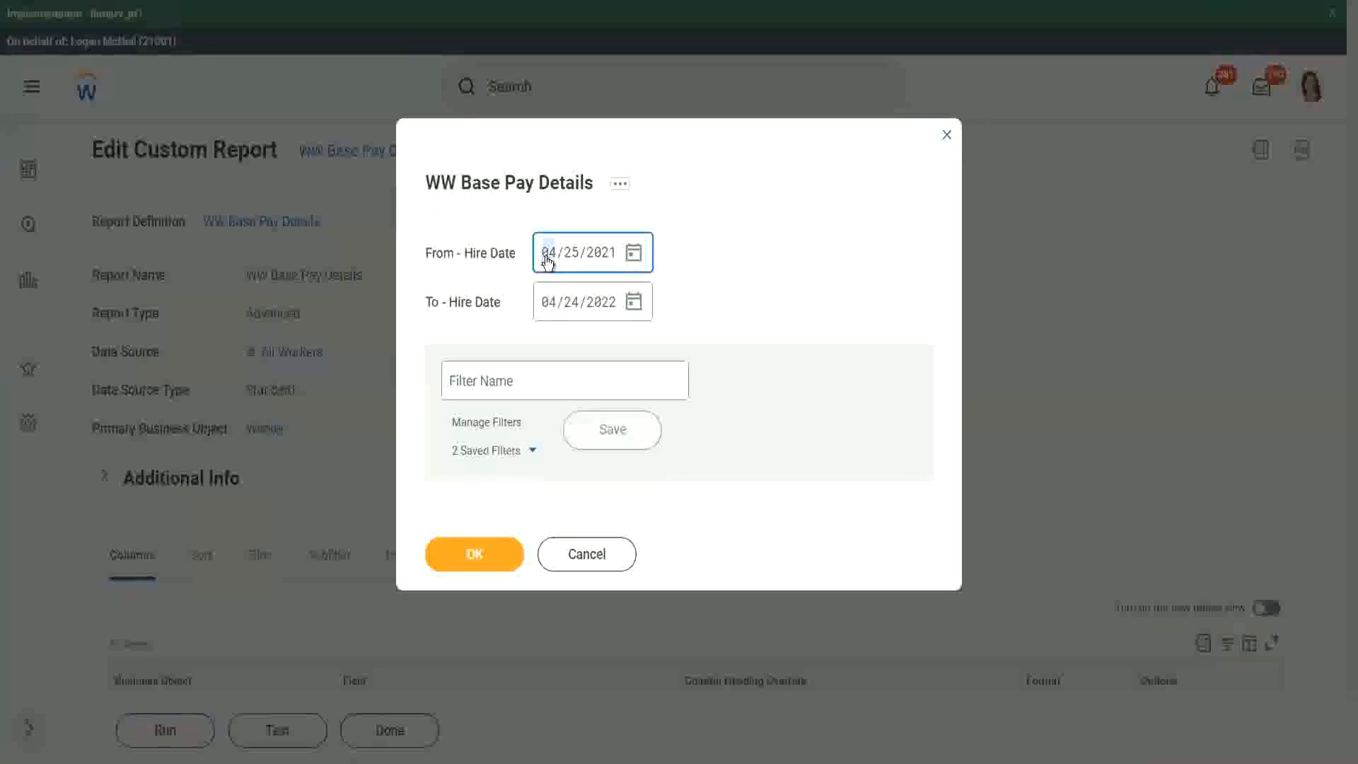
text(0101)
click(548, 310)
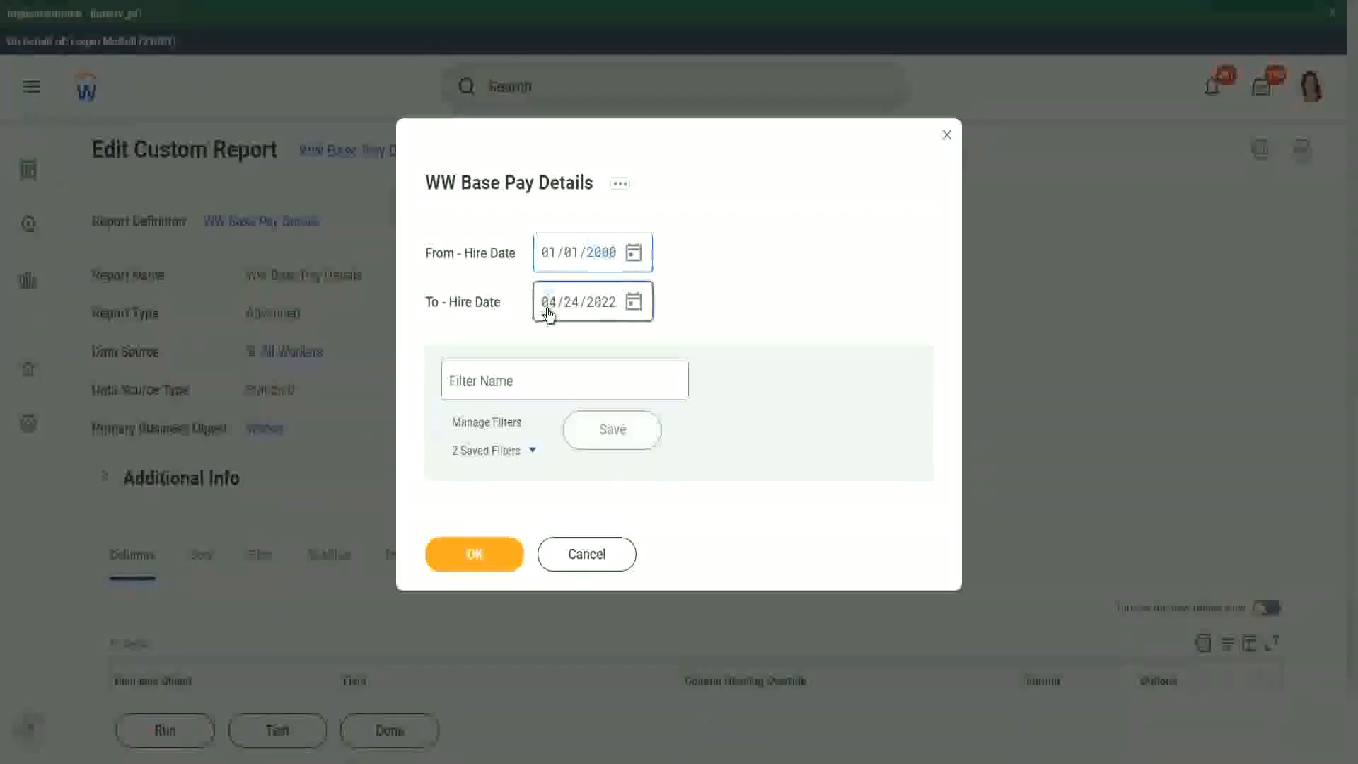
text(1231)
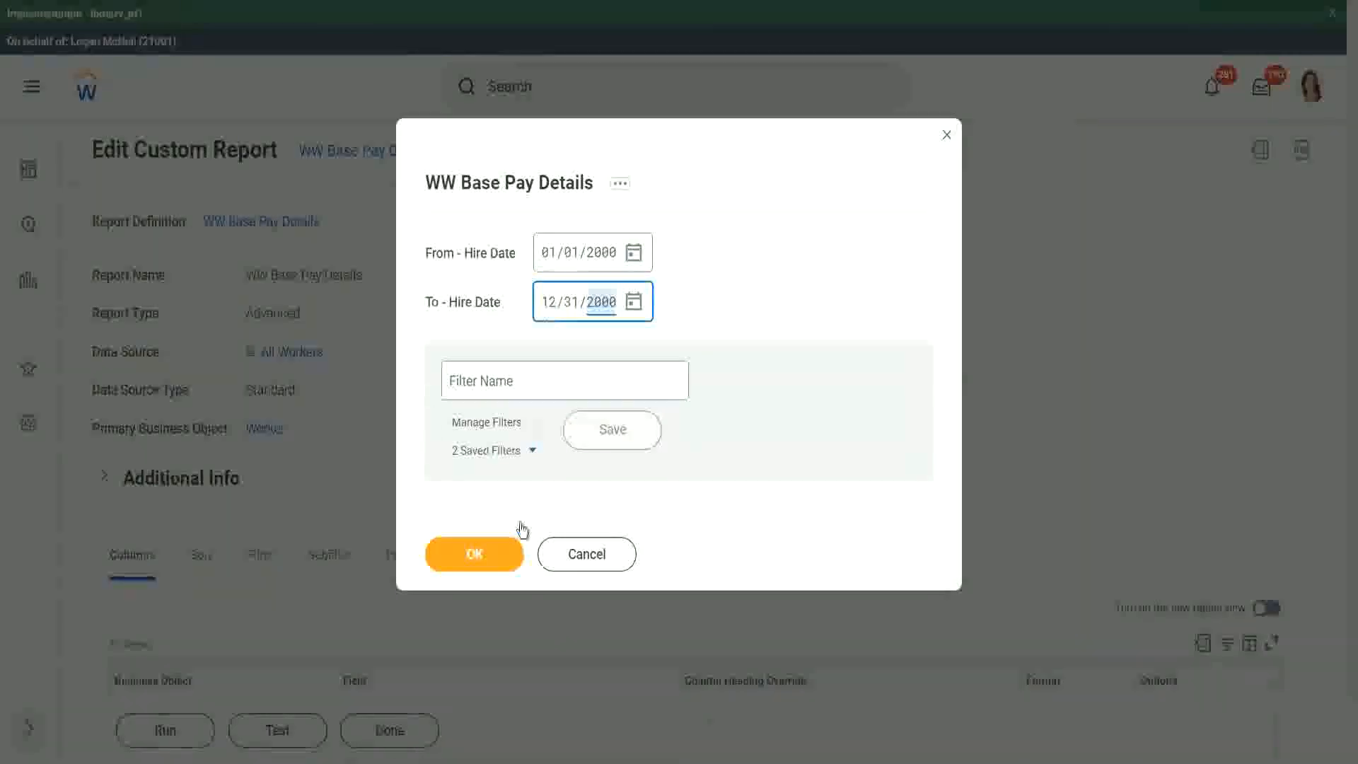
click(493, 556)
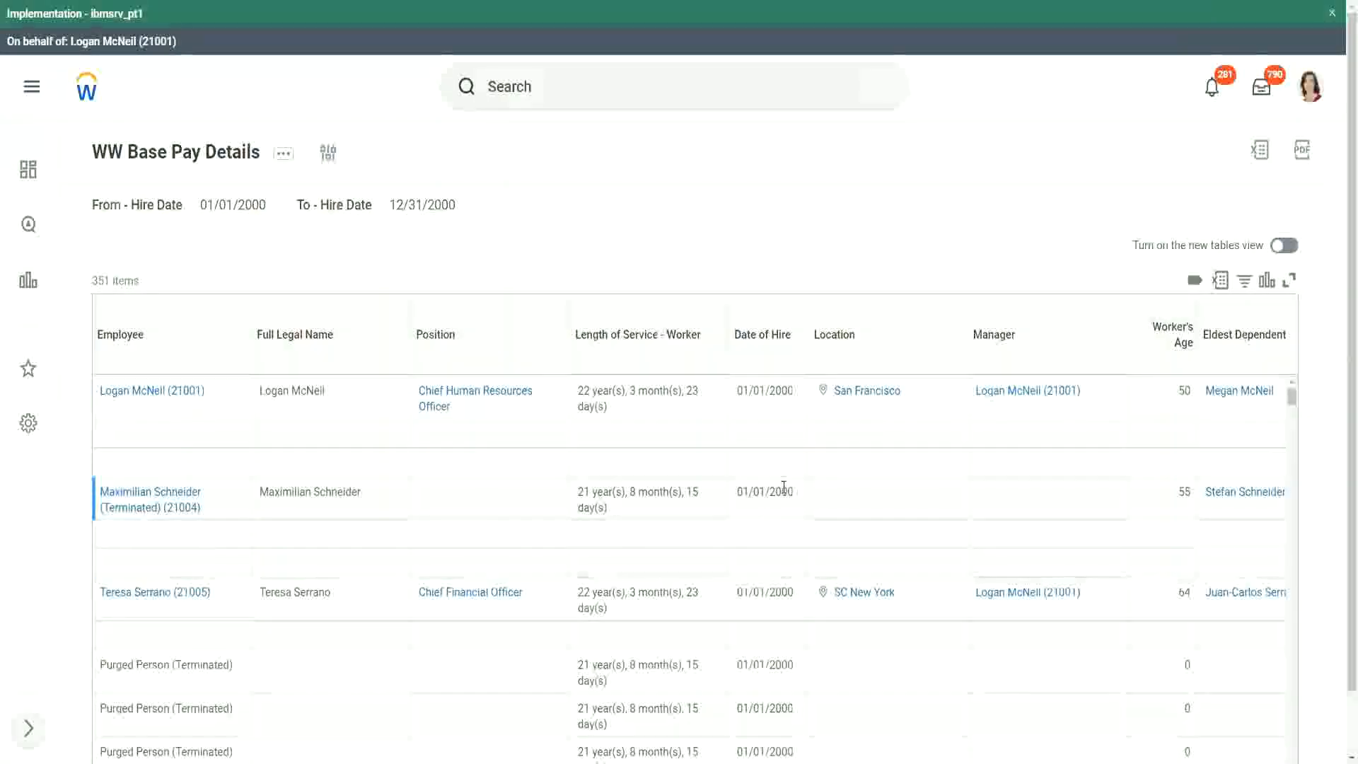
Compare the first worker's Eldest Dependent Child value with the names and ages in the Dependents columns.
scroll(783, 490, down, 1)
scroll(1223, 481, up, 1)
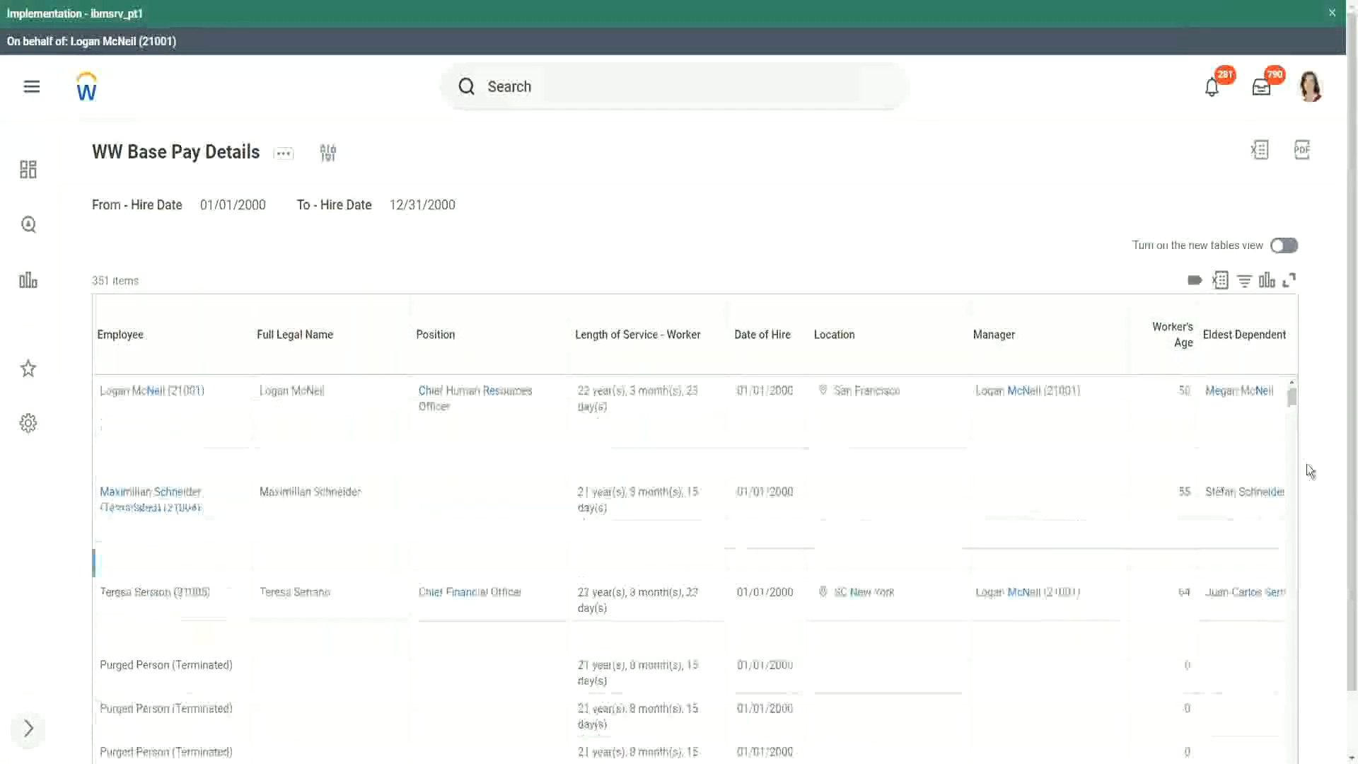
scroll(1308, 565, down, 1)
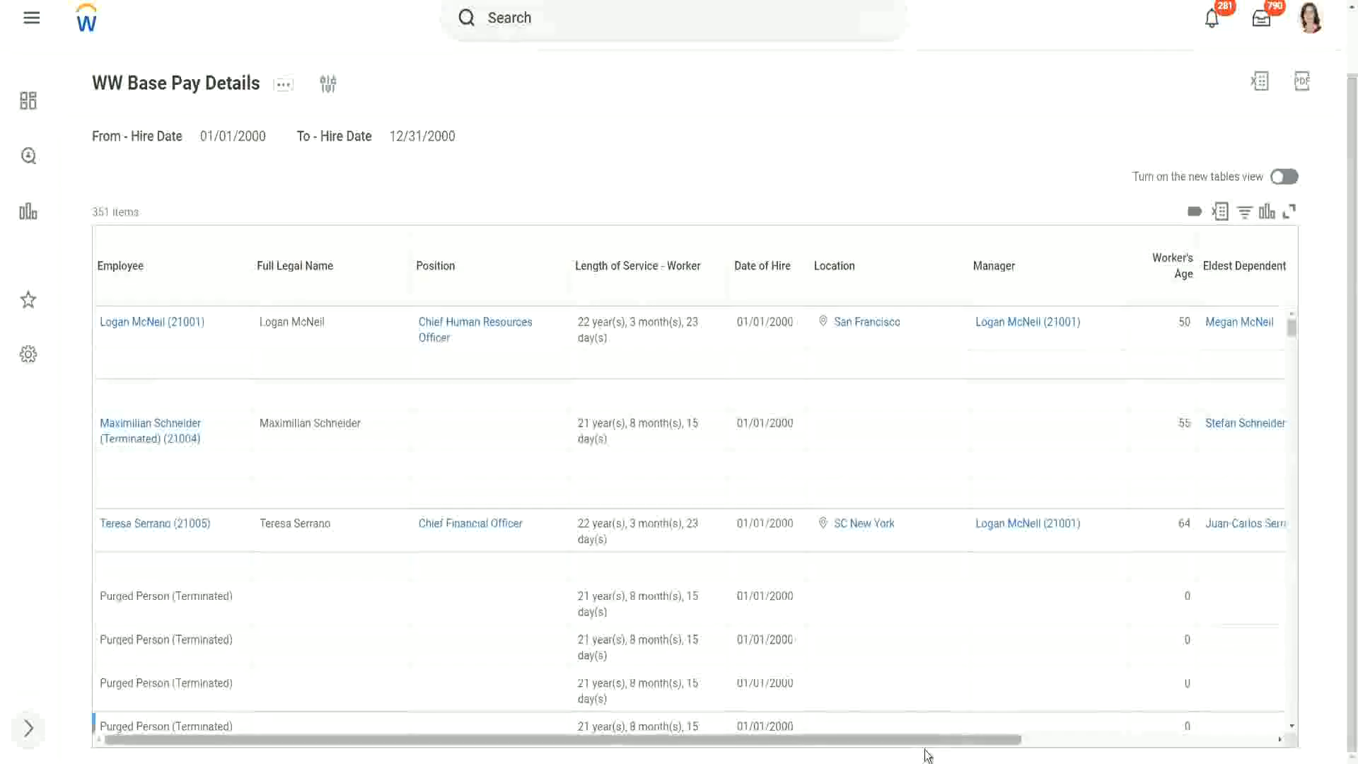
drag(946, 740, 1247, 754)
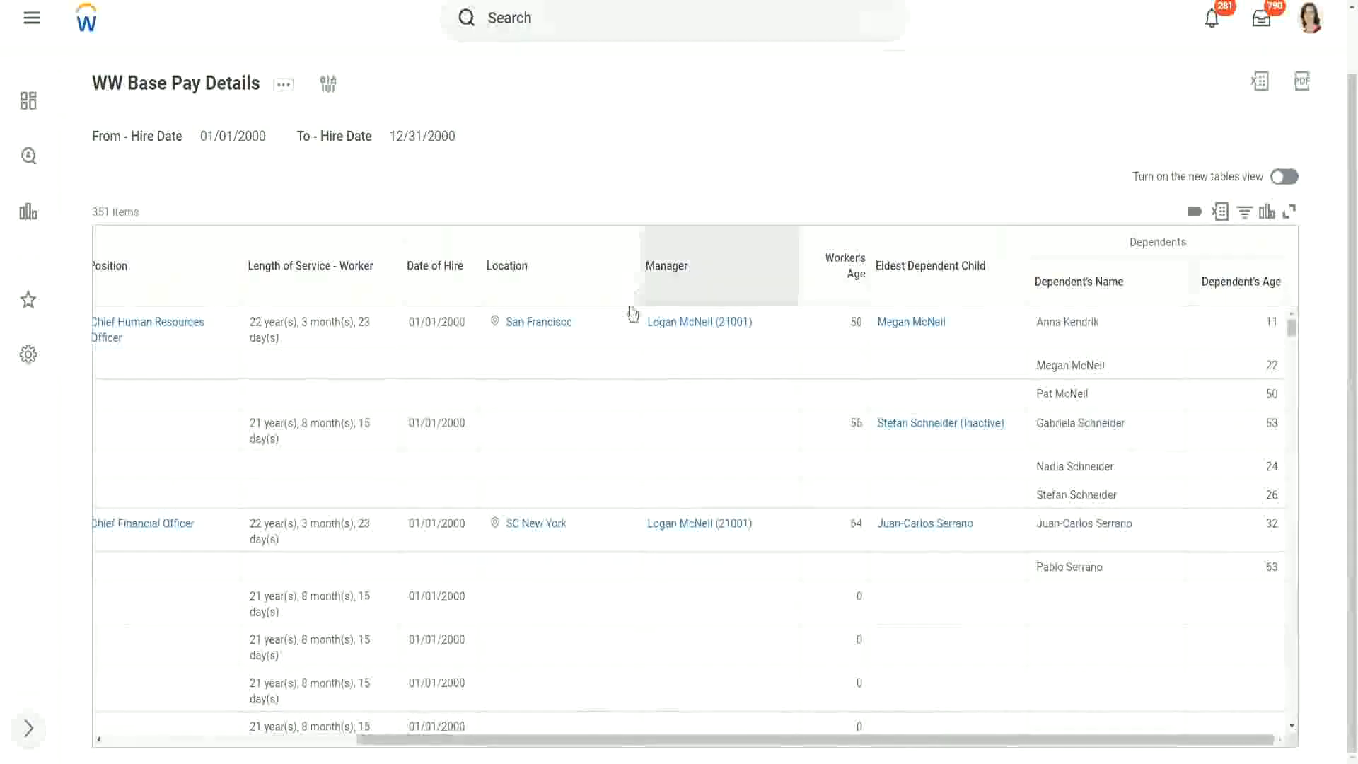
triple_click(1039, 396)
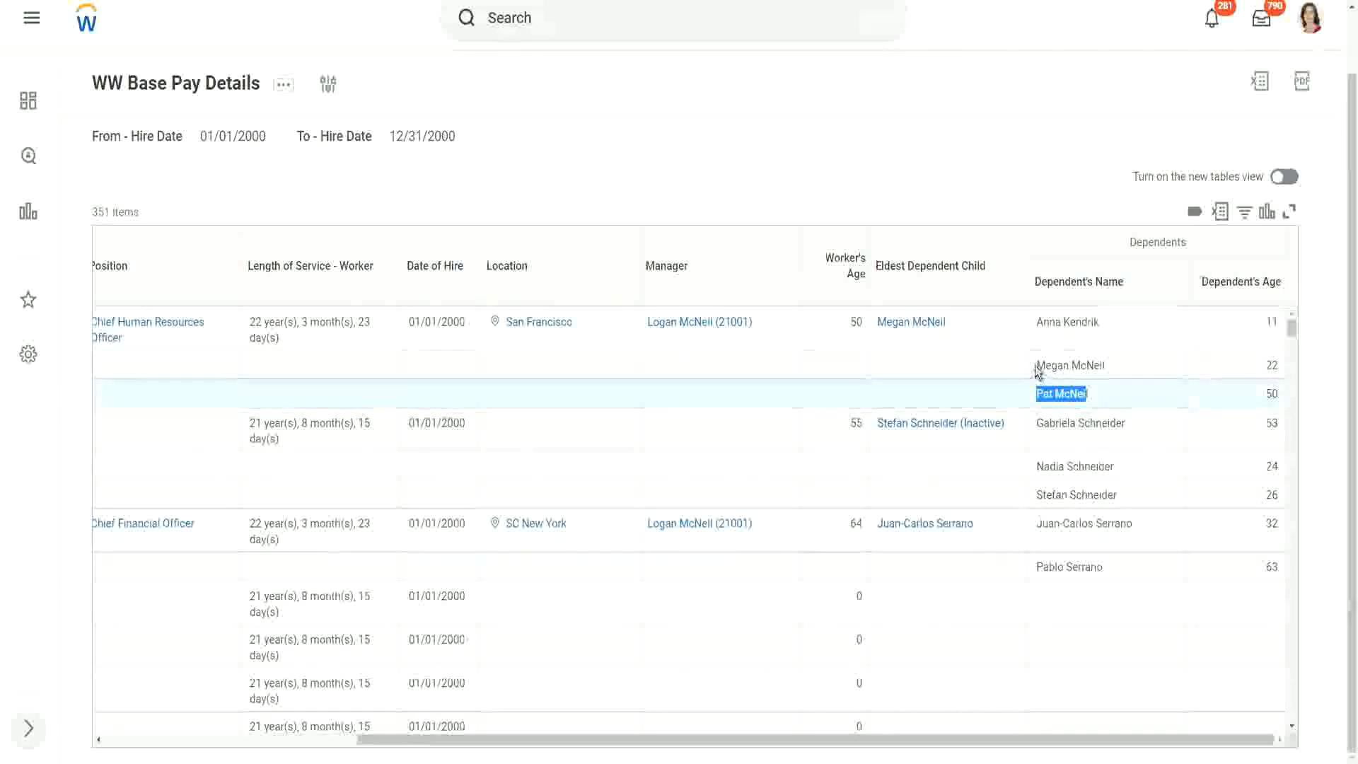
triple_click(1089, 366)
drag(1038, 321, 1100, 331)
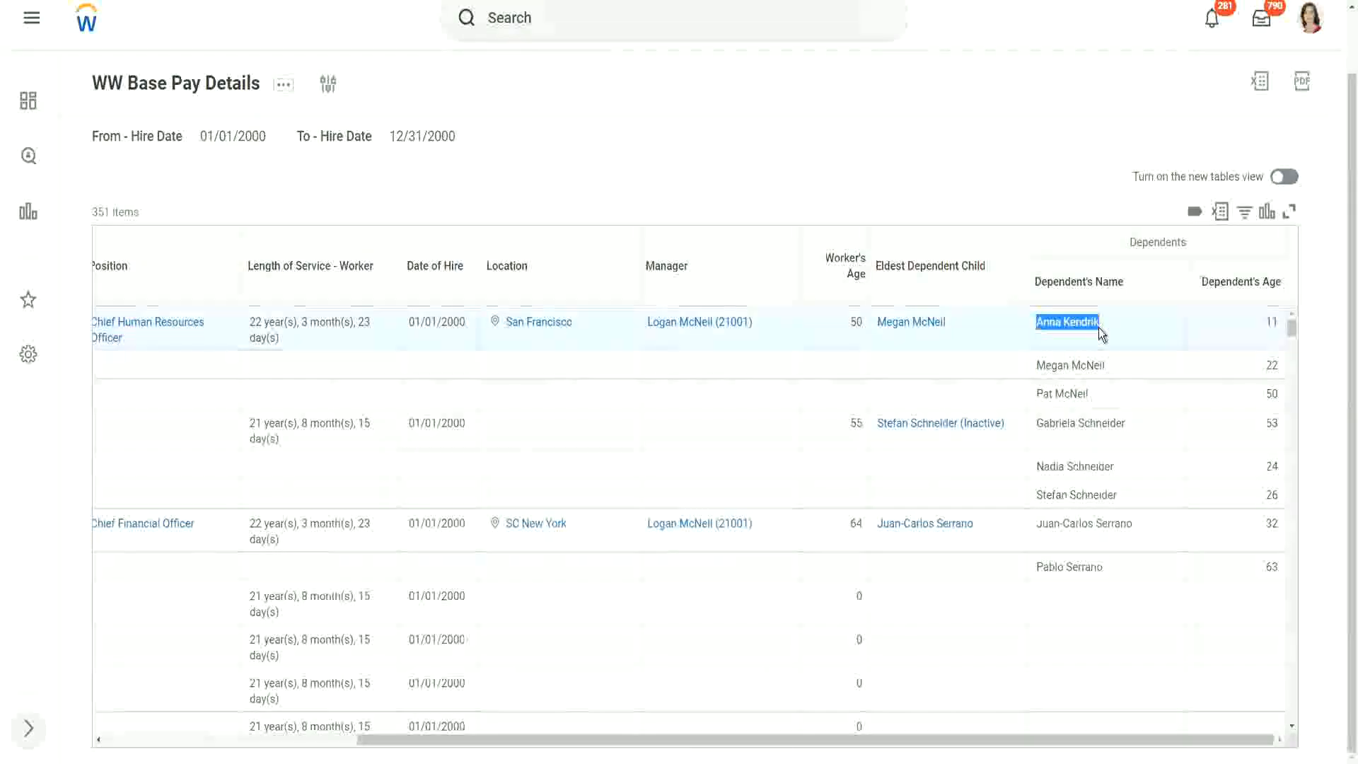
click(1078, 318)
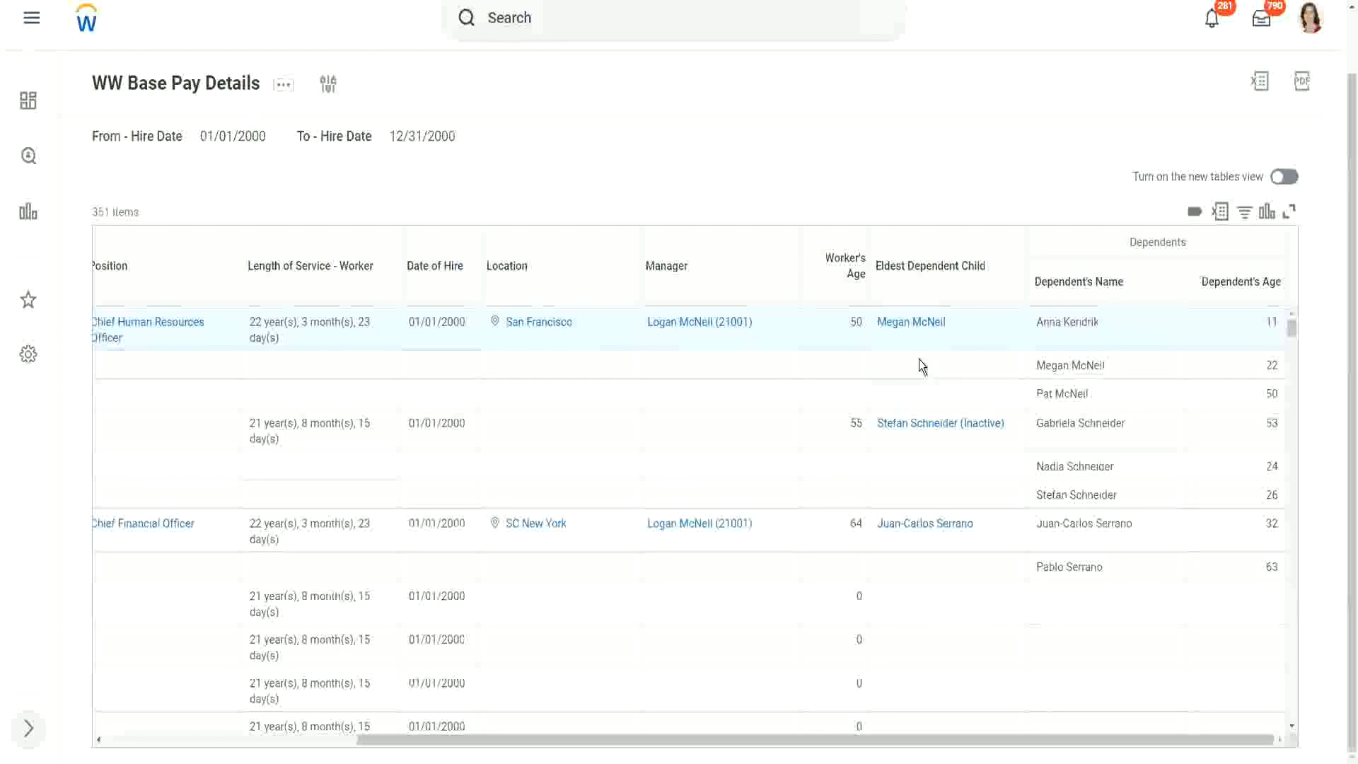
Open the first worker's eldest dependent child record in a new tab and review its relationship, age and other details.
right_click(908, 321)
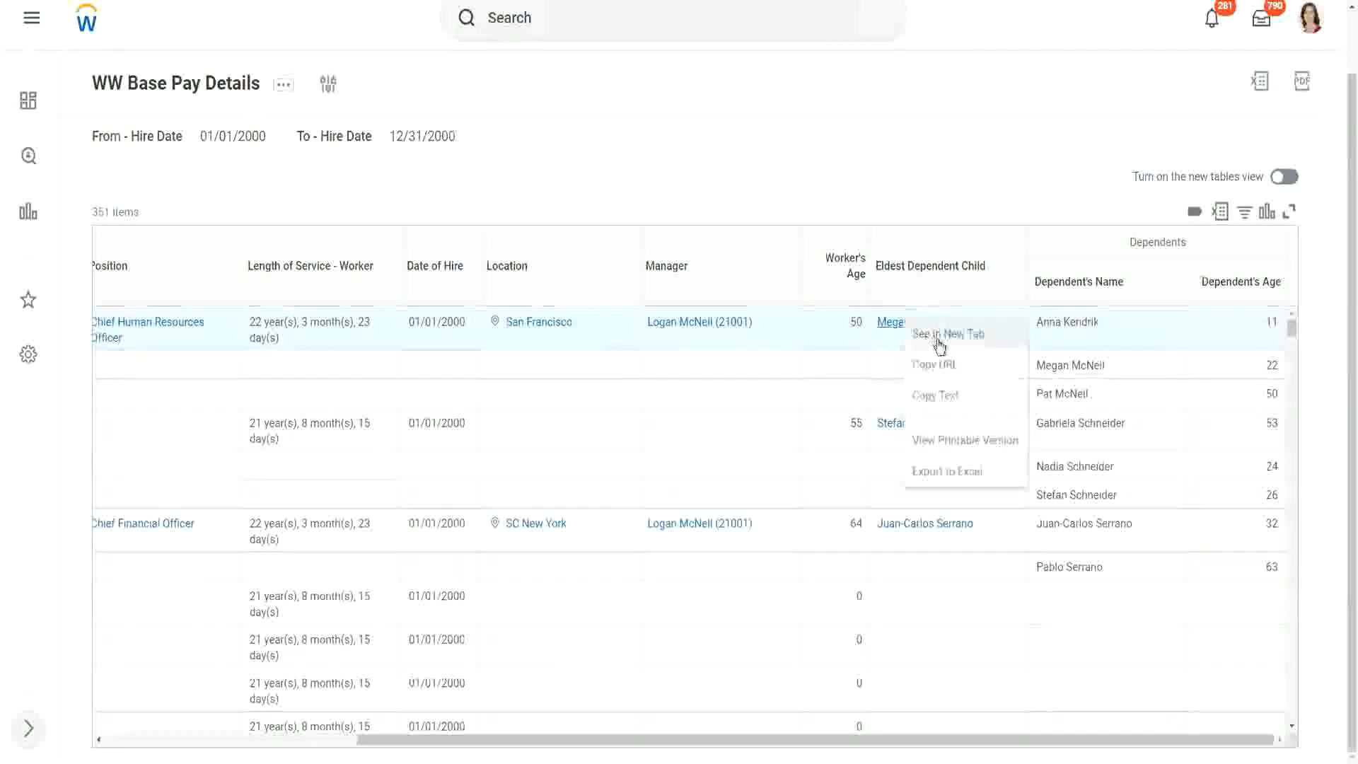
click(938, 340)
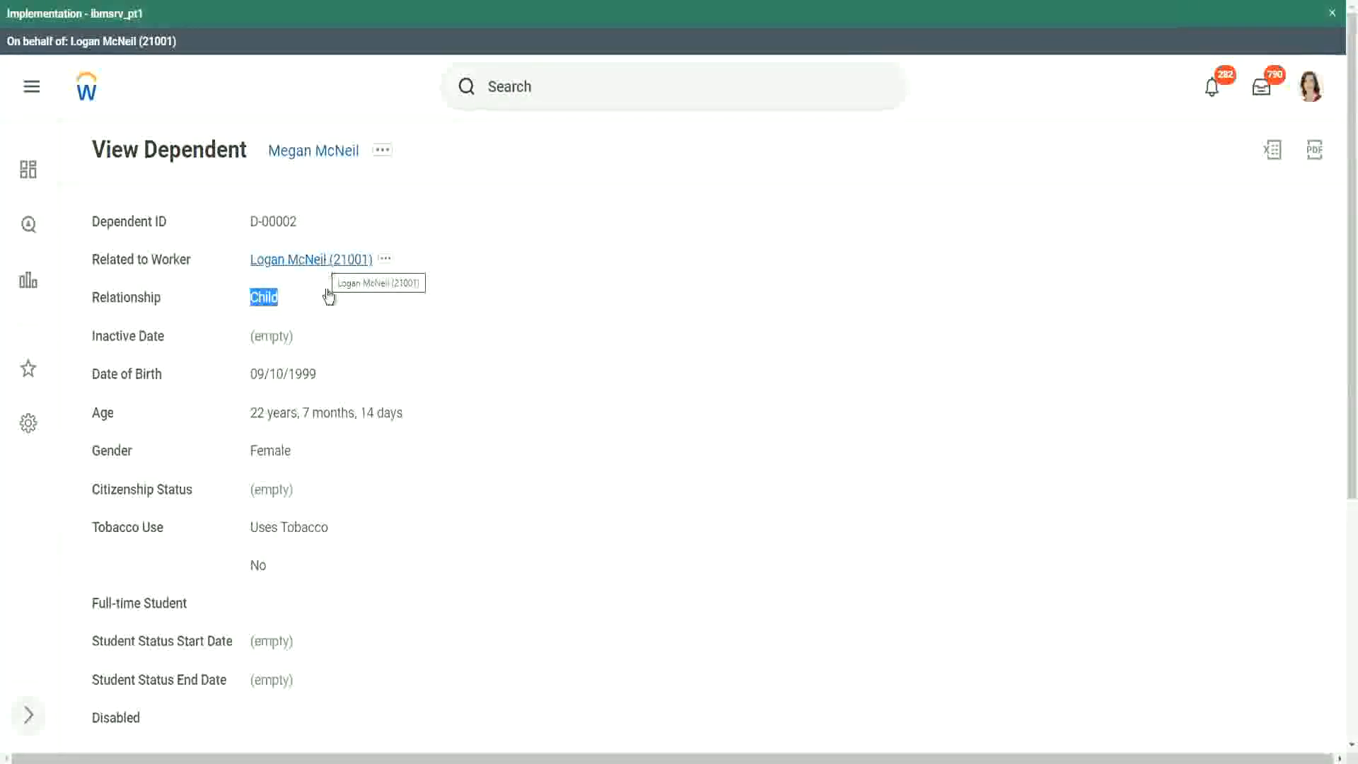
click(399, 409)
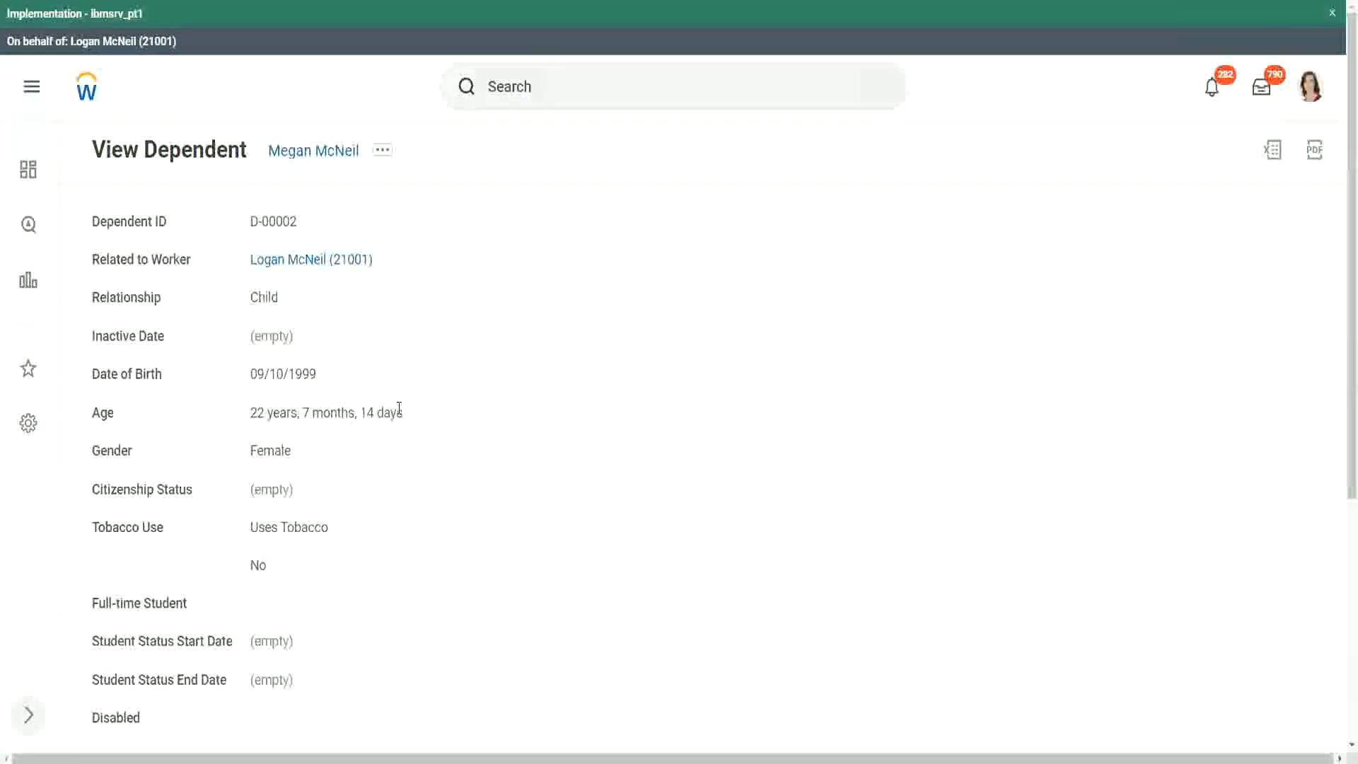
scroll(377, 456, down, 3)
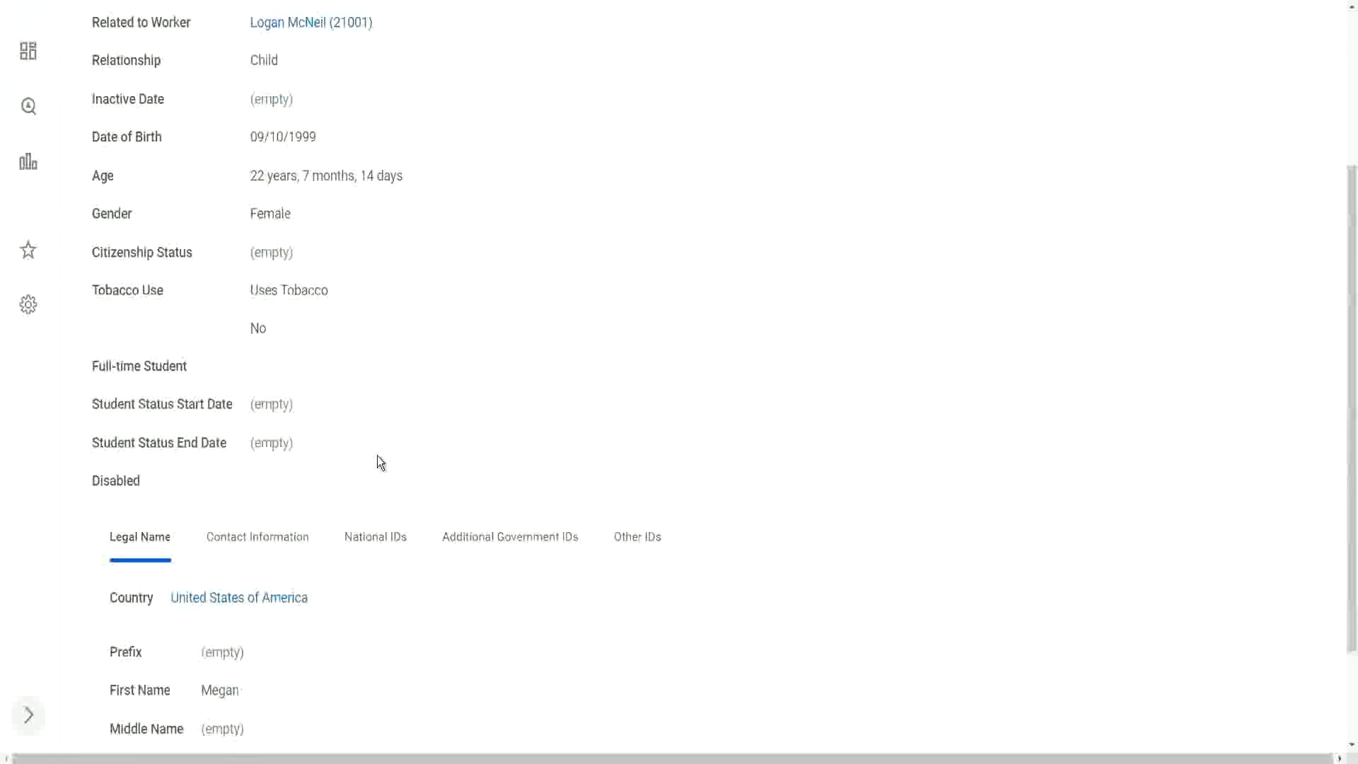
scroll(376, 461, down, 2)
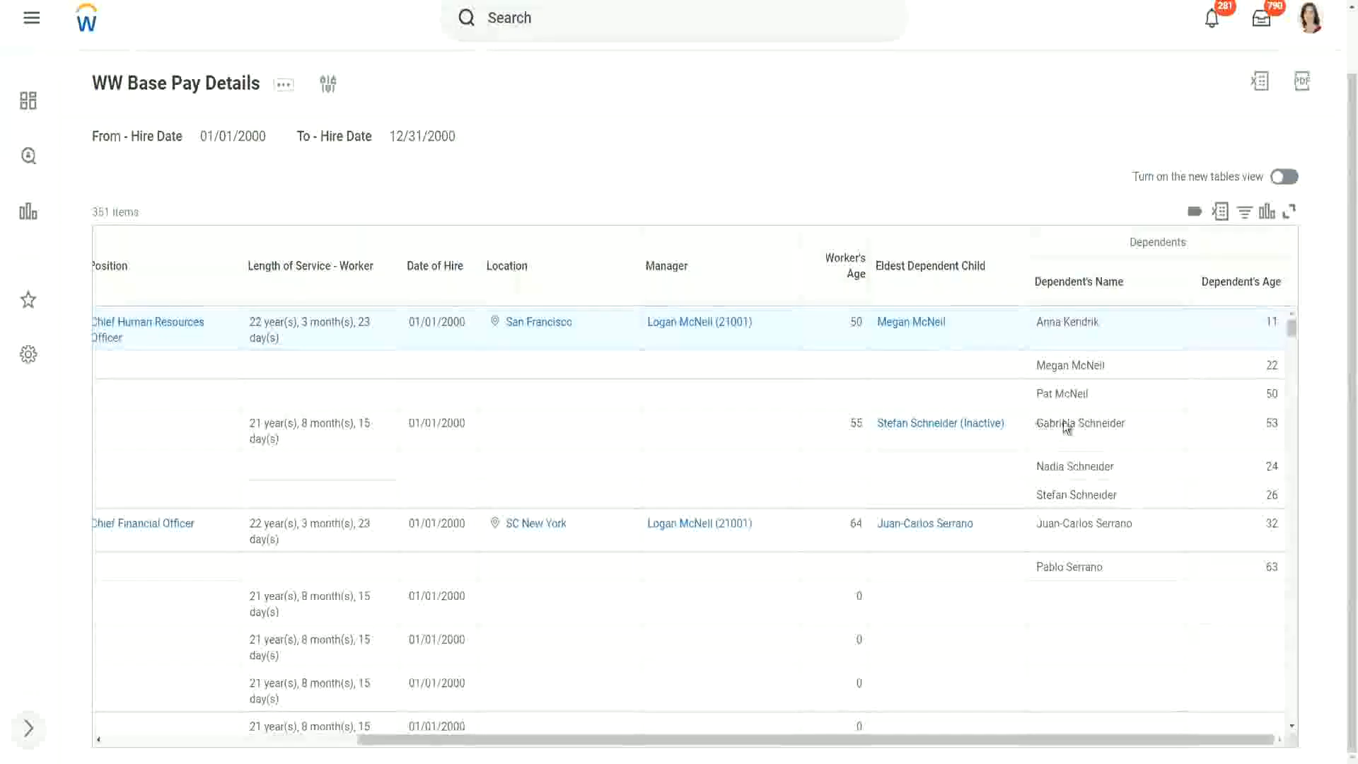
Check the Eldest Dependent Child values of the other workers in the report against their listed dependents and ages.
drag(1037, 424, 1125, 424)
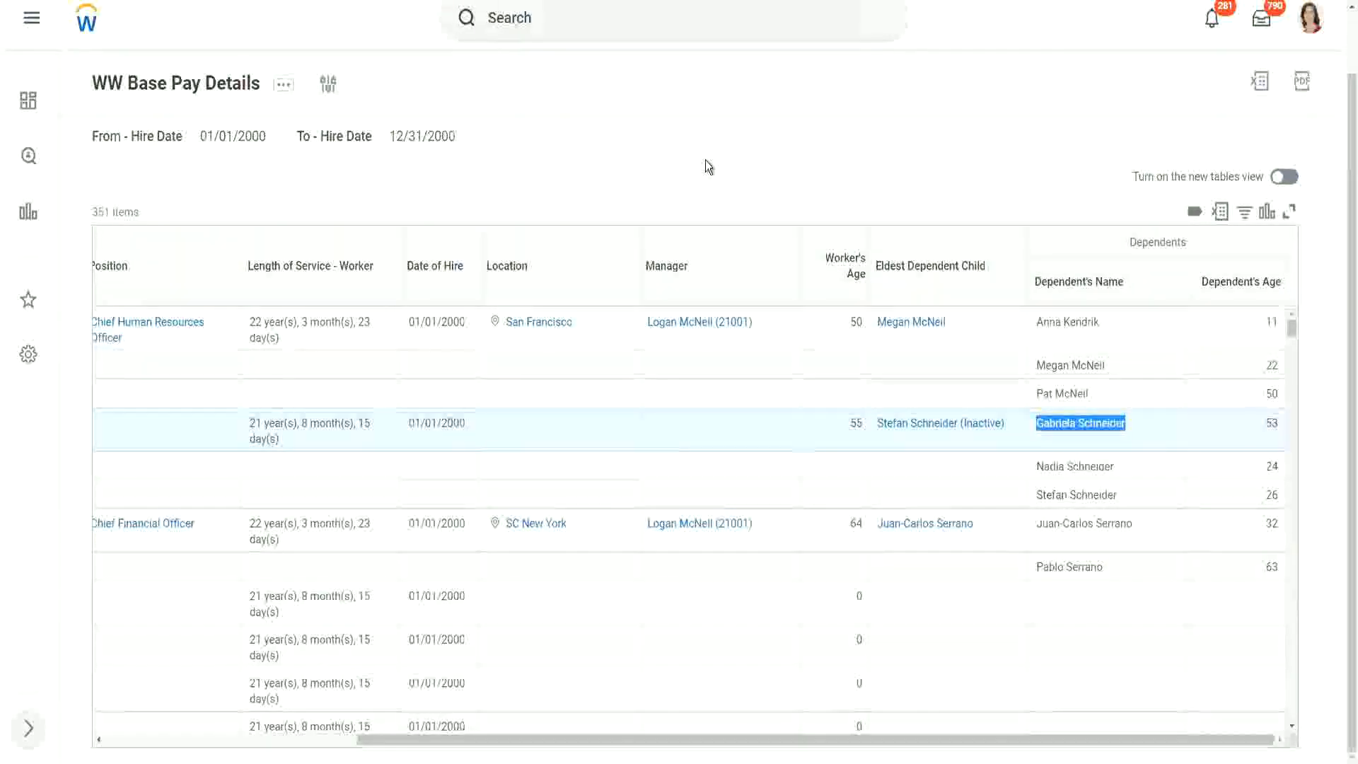
click(684, 168)
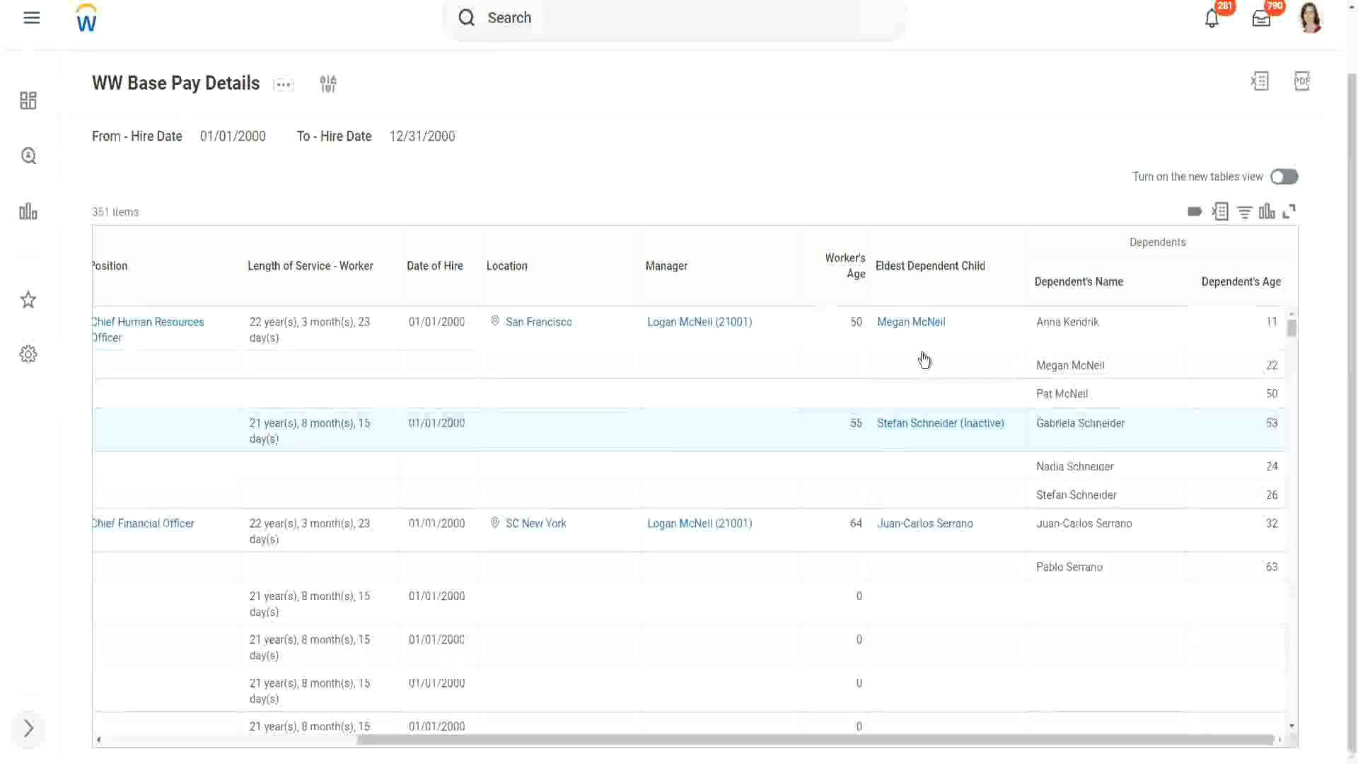
scroll(1082, 507, down, 2)
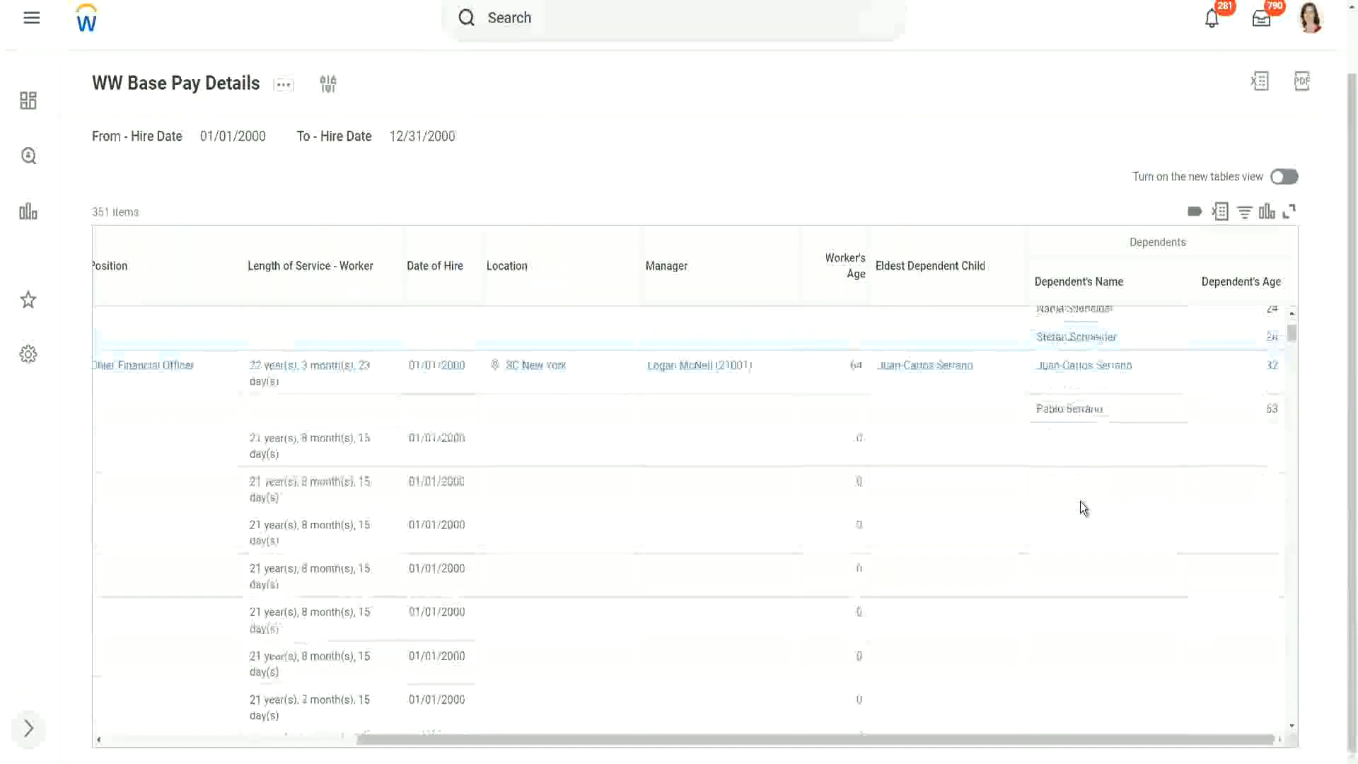
scroll(1080, 502, up, 1)
scroll(1080, 502, up, 1)
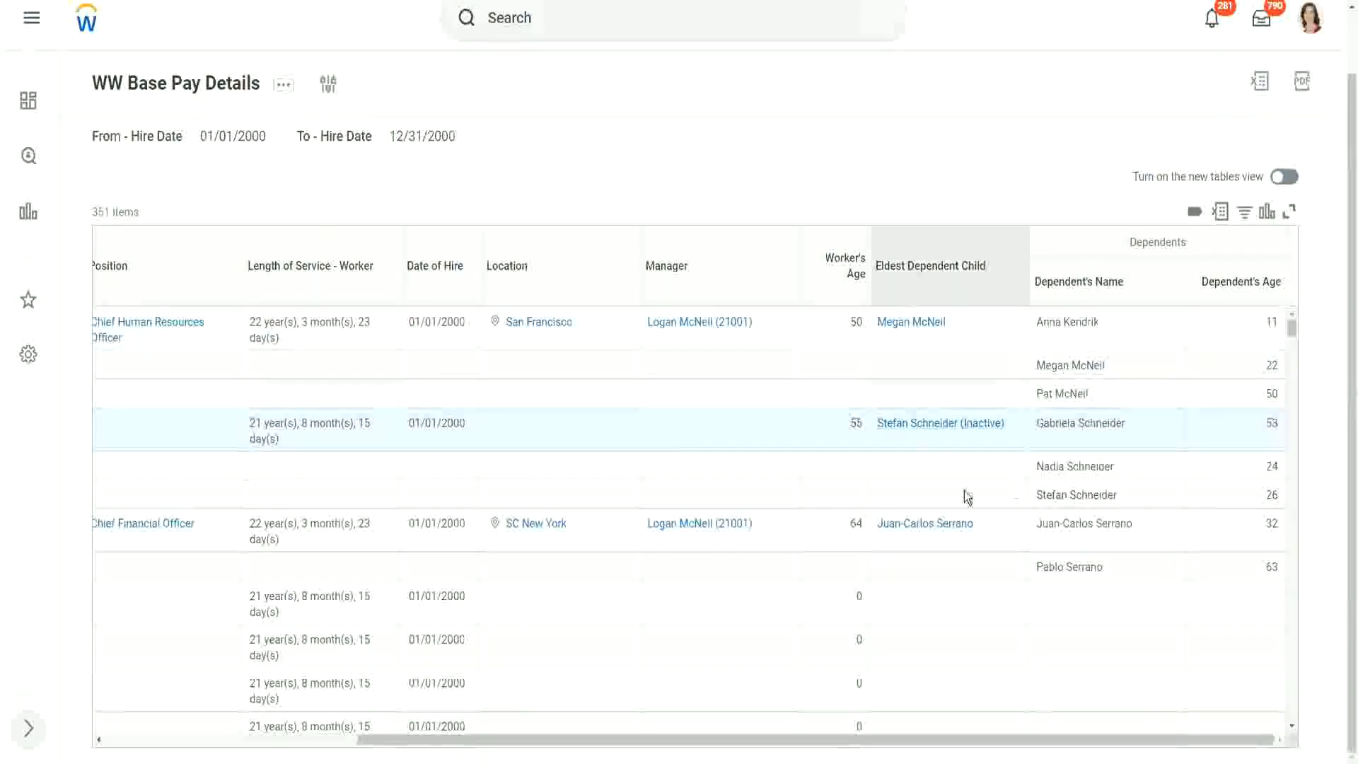
mouse_move(909, 328)
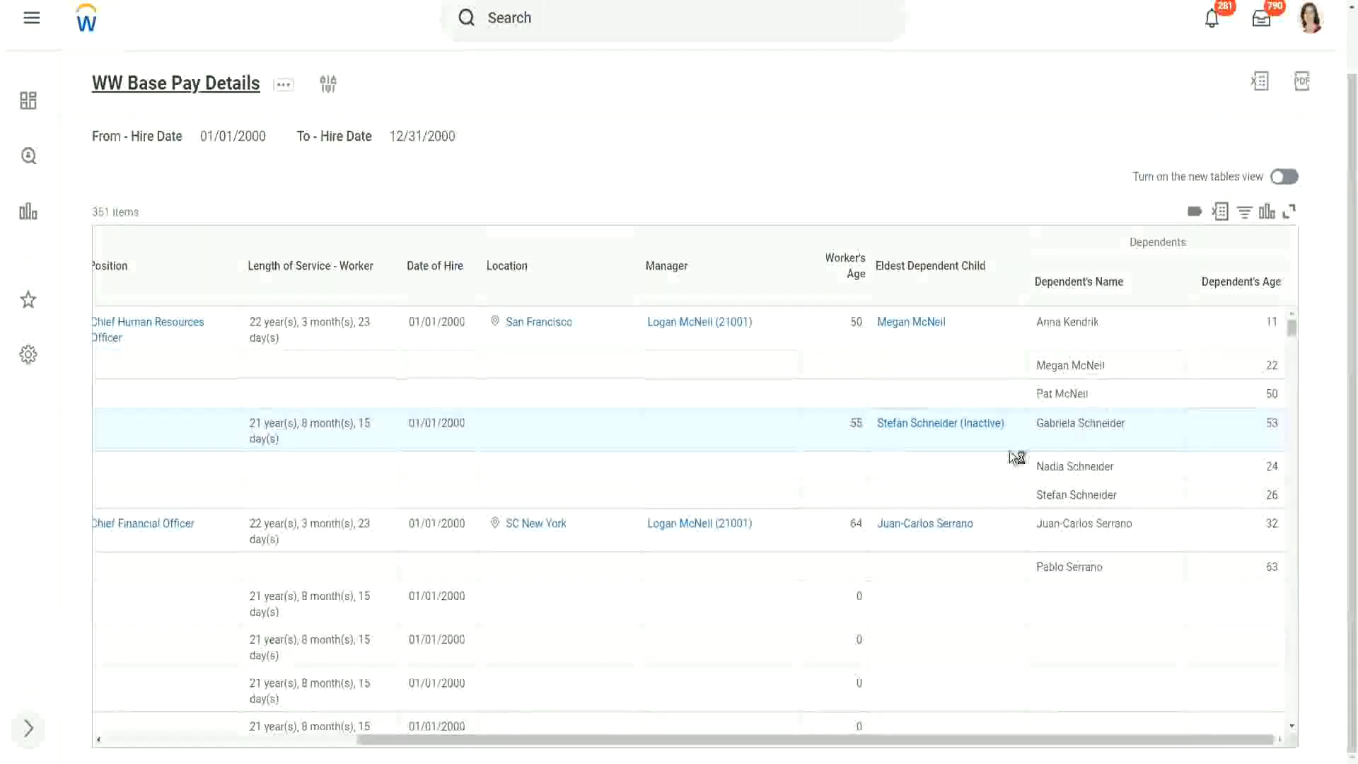
scroll(1018, 515, down, 2)
scroll(948, 545, down, 1)
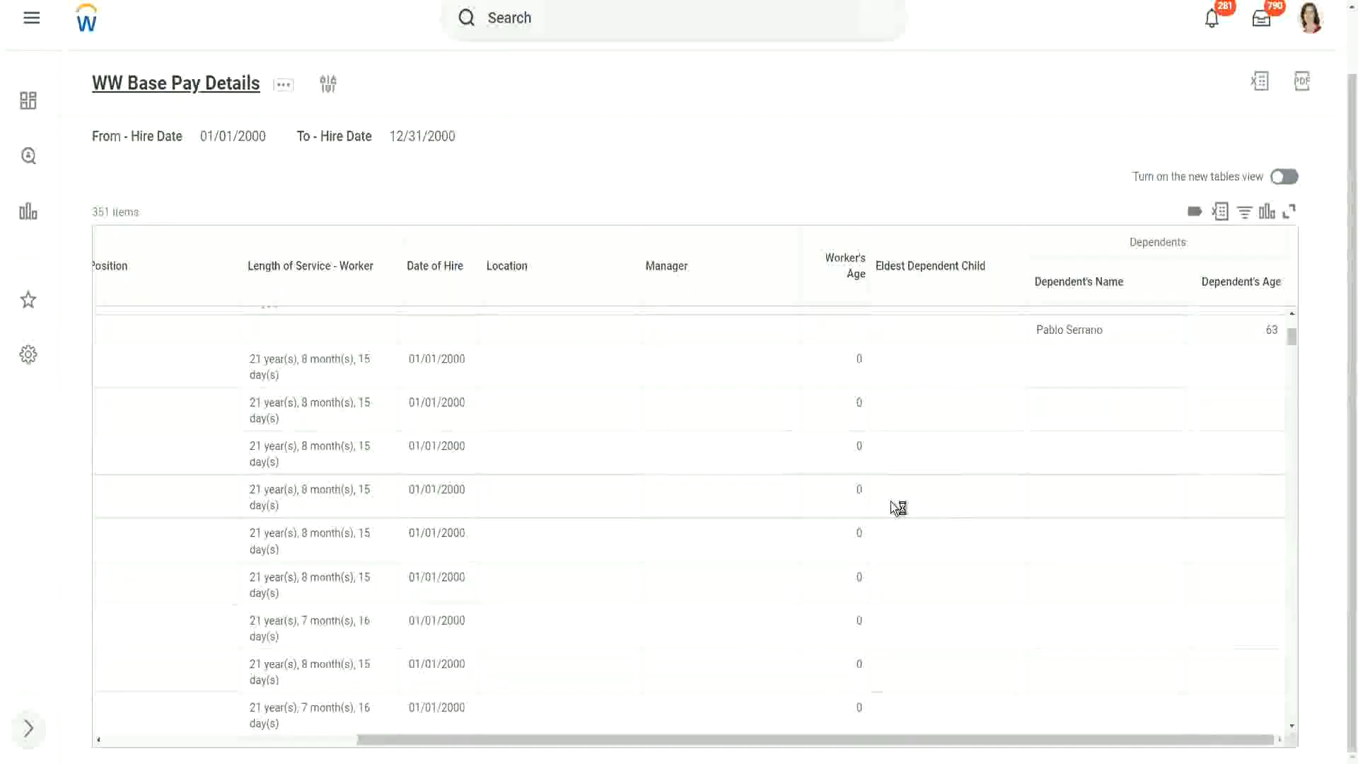
Return to the WW Base Pay Details report definition and open it for editing.
key(ctrl+Tab)
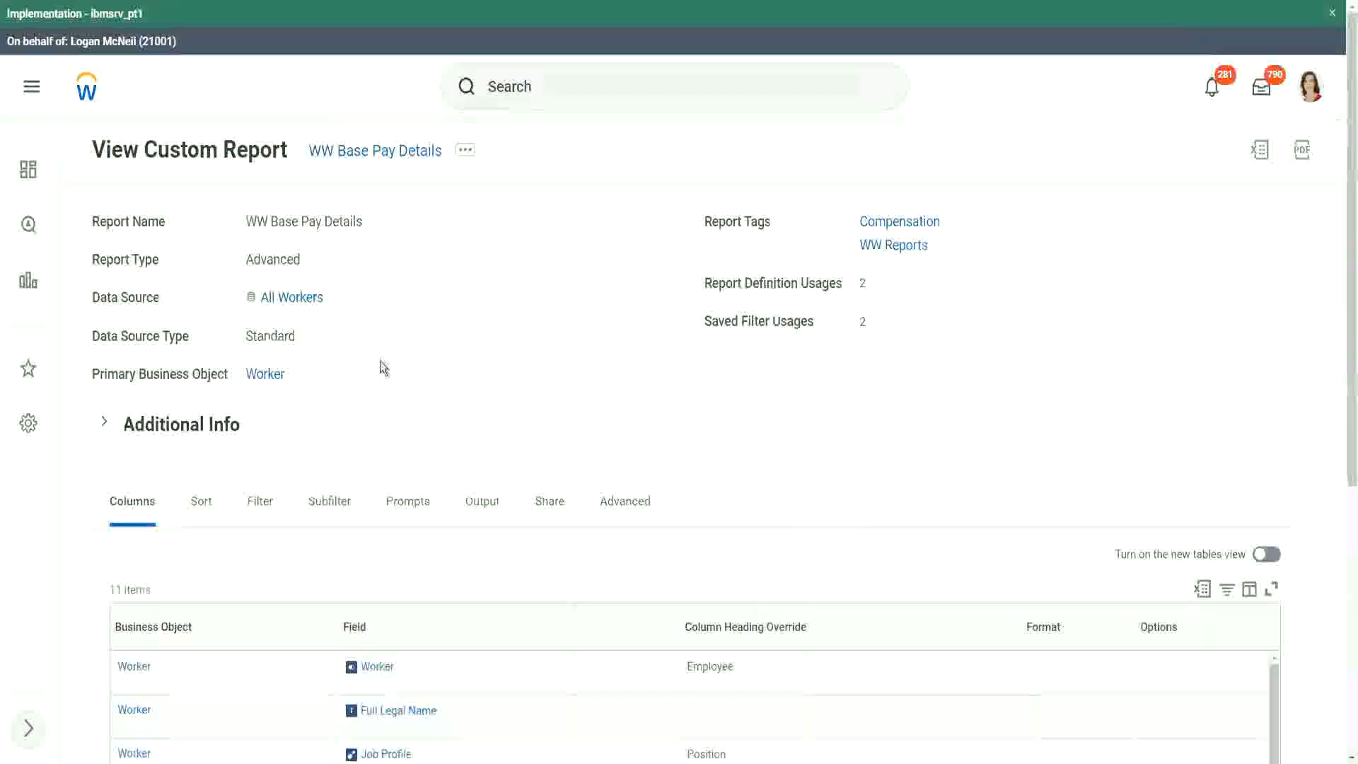
click(466, 151)
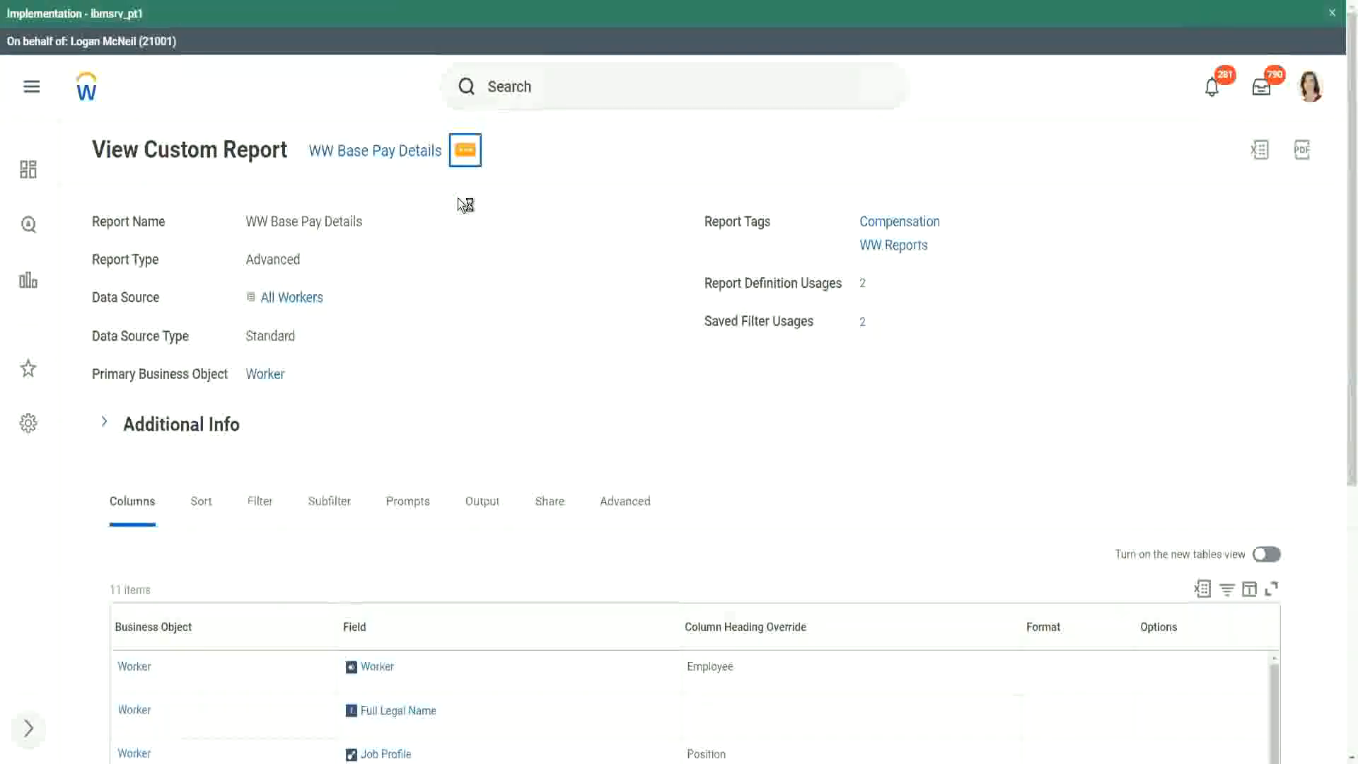
mouse_move(543, 228)
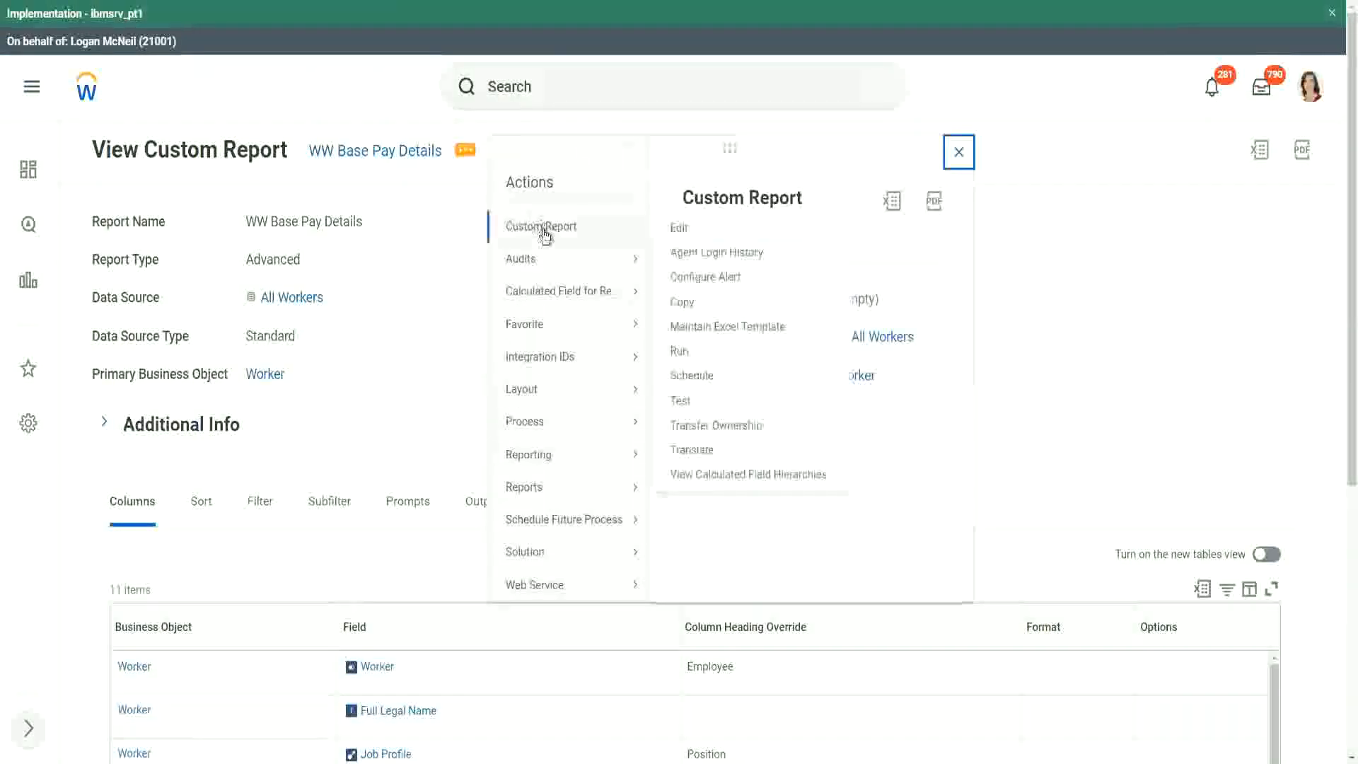
click(680, 228)
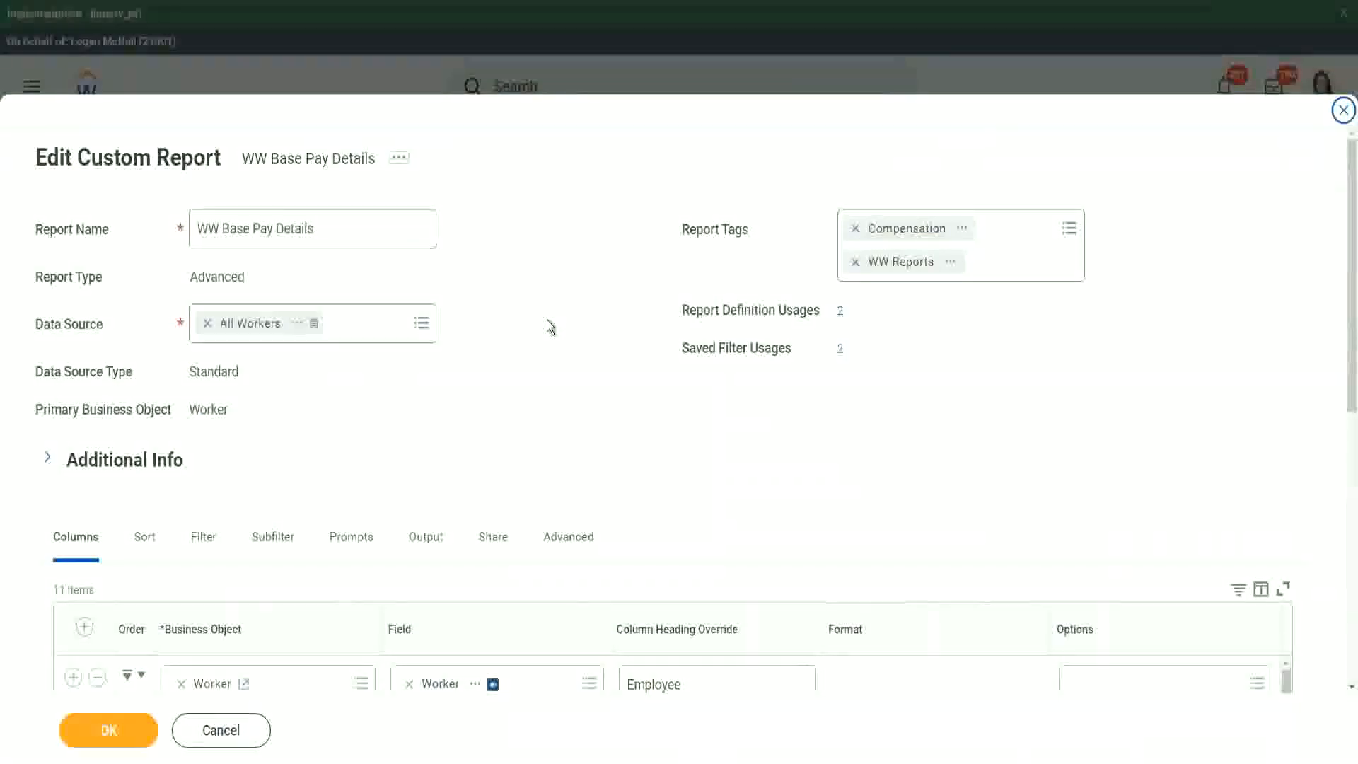
Add an And filter condition after the Employee condition, using the report field CF-WW-ESI-Eldest Dependent Child.
scroll(549, 325, down, 4)
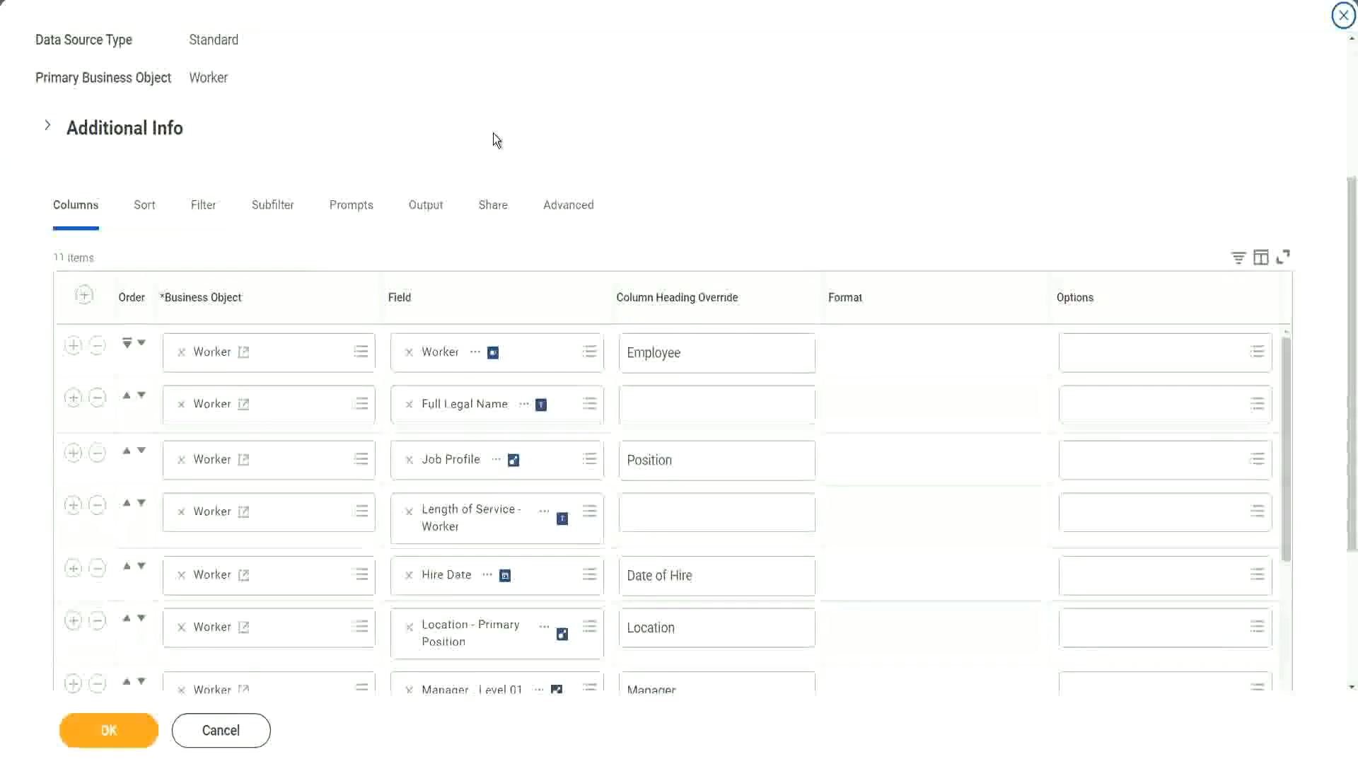
scroll(494, 133, down, 3)
scroll(672, 342, down, 3)
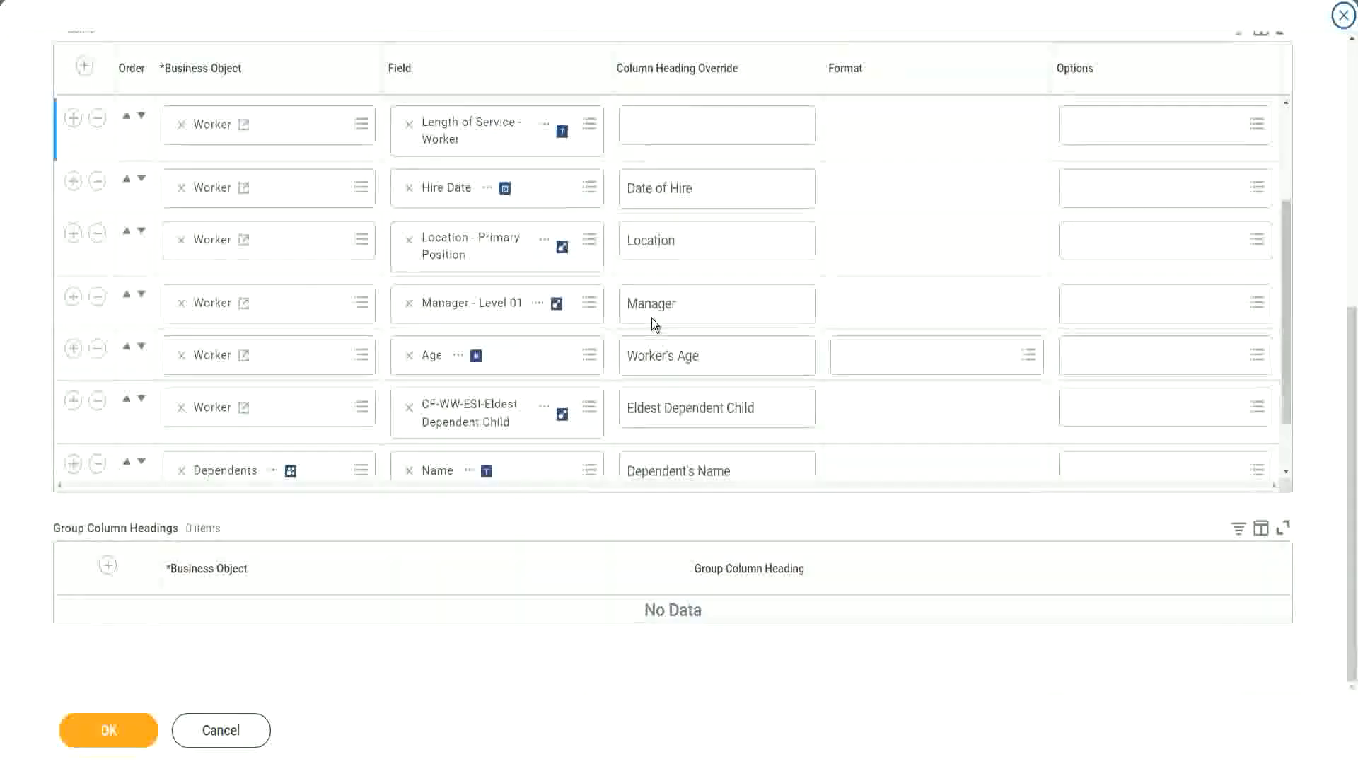
scroll(651, 318, down, 2)
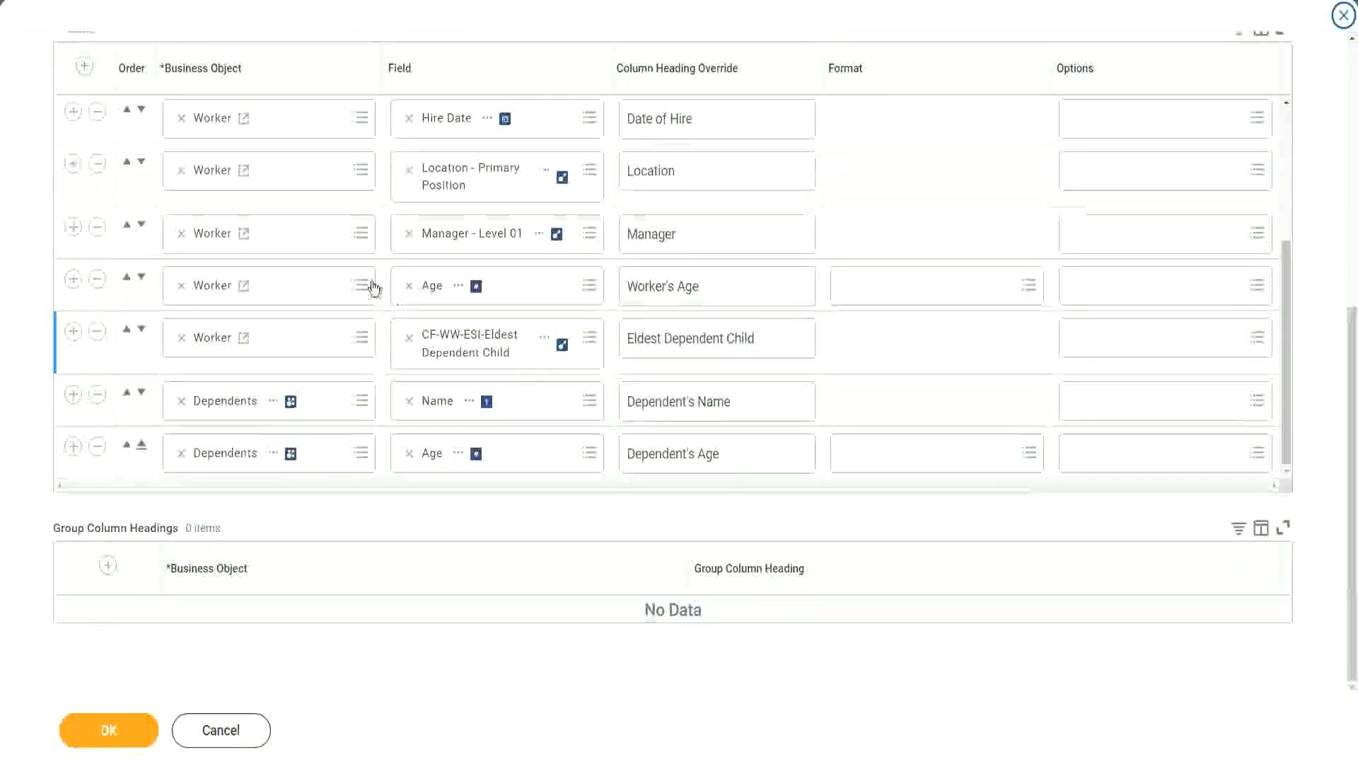
scroll(373, 286, up, 4)
scroll(355, 225, up, 3)
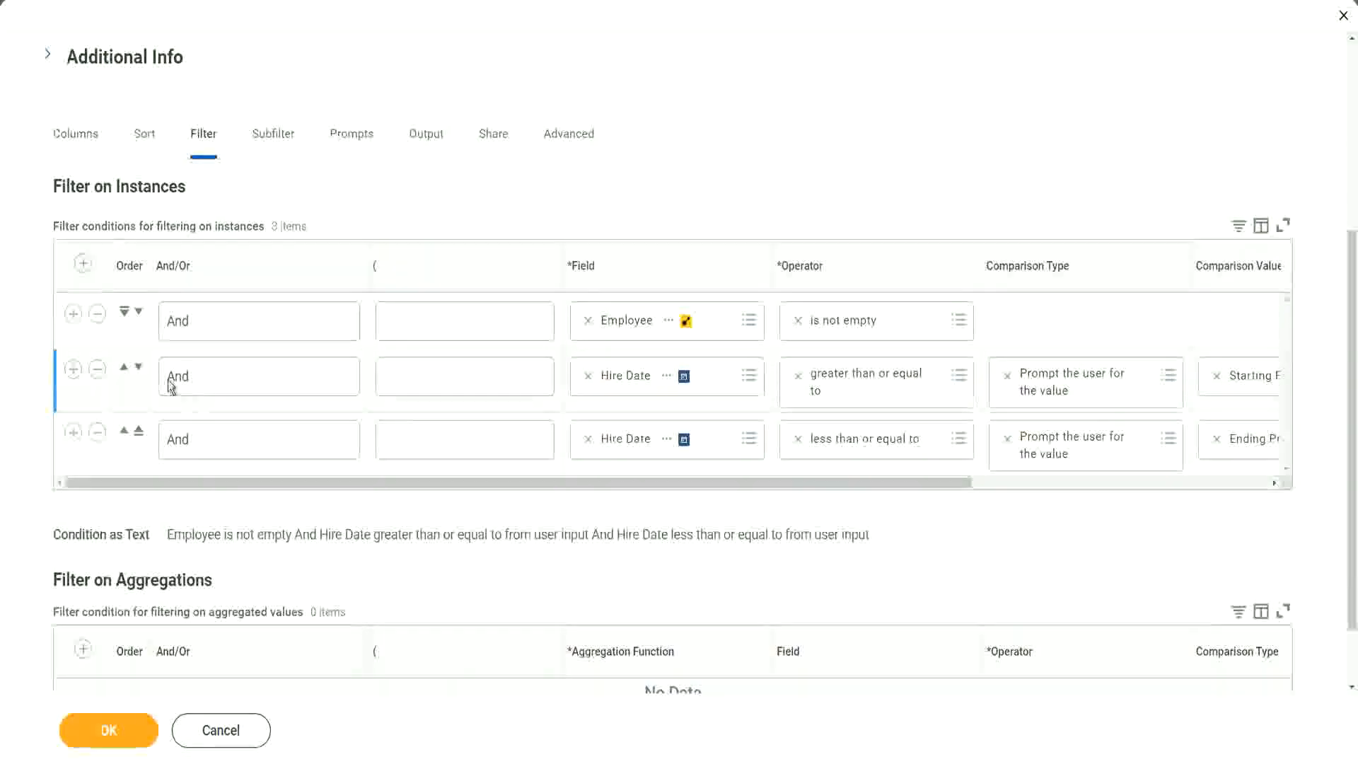
click(73, 314)
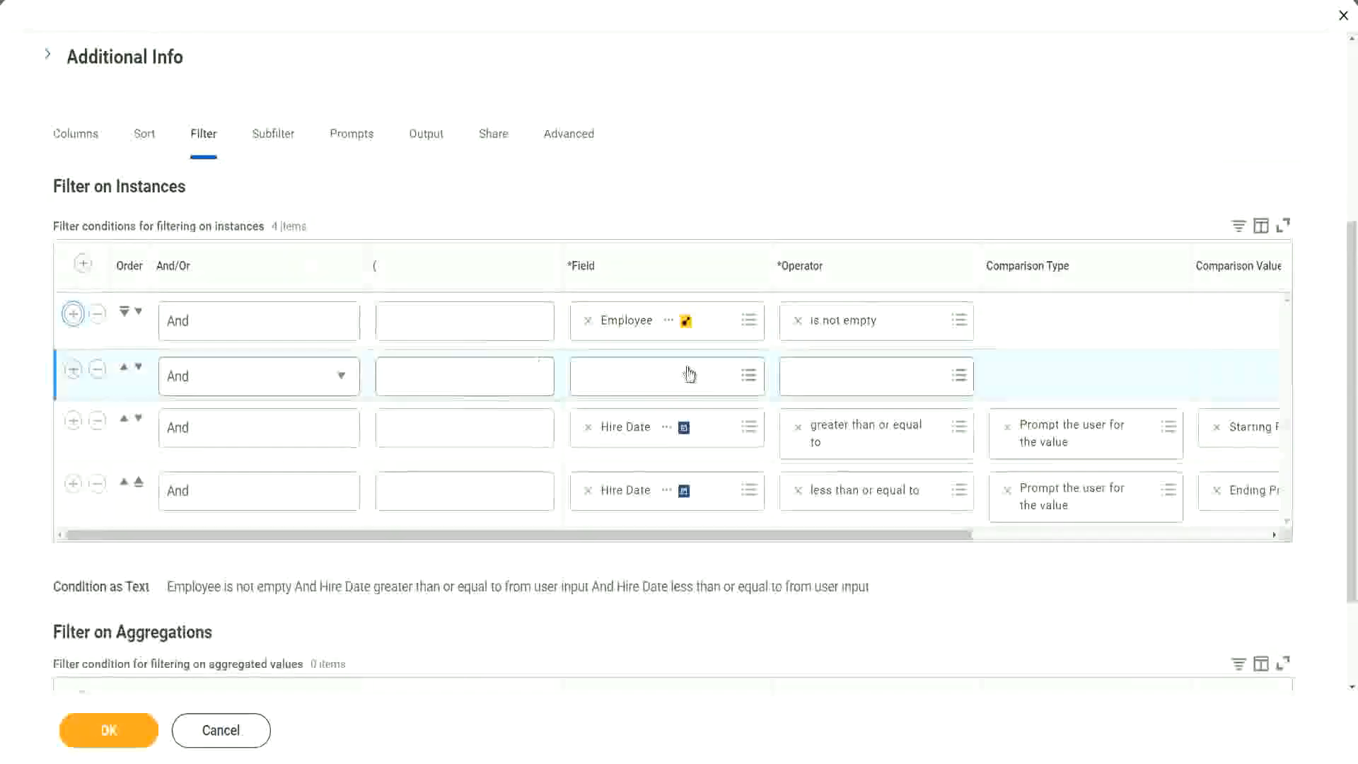
click(687, 369)
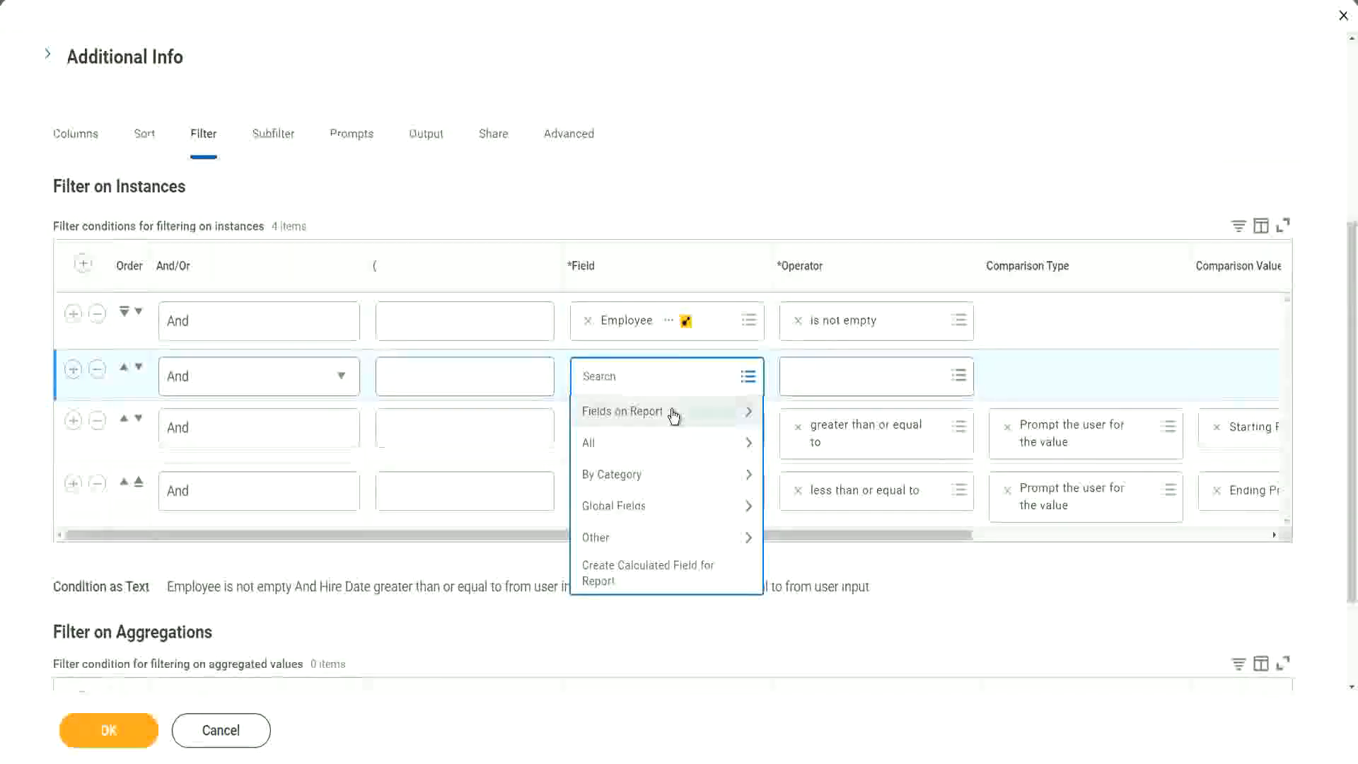
click(672, 413)
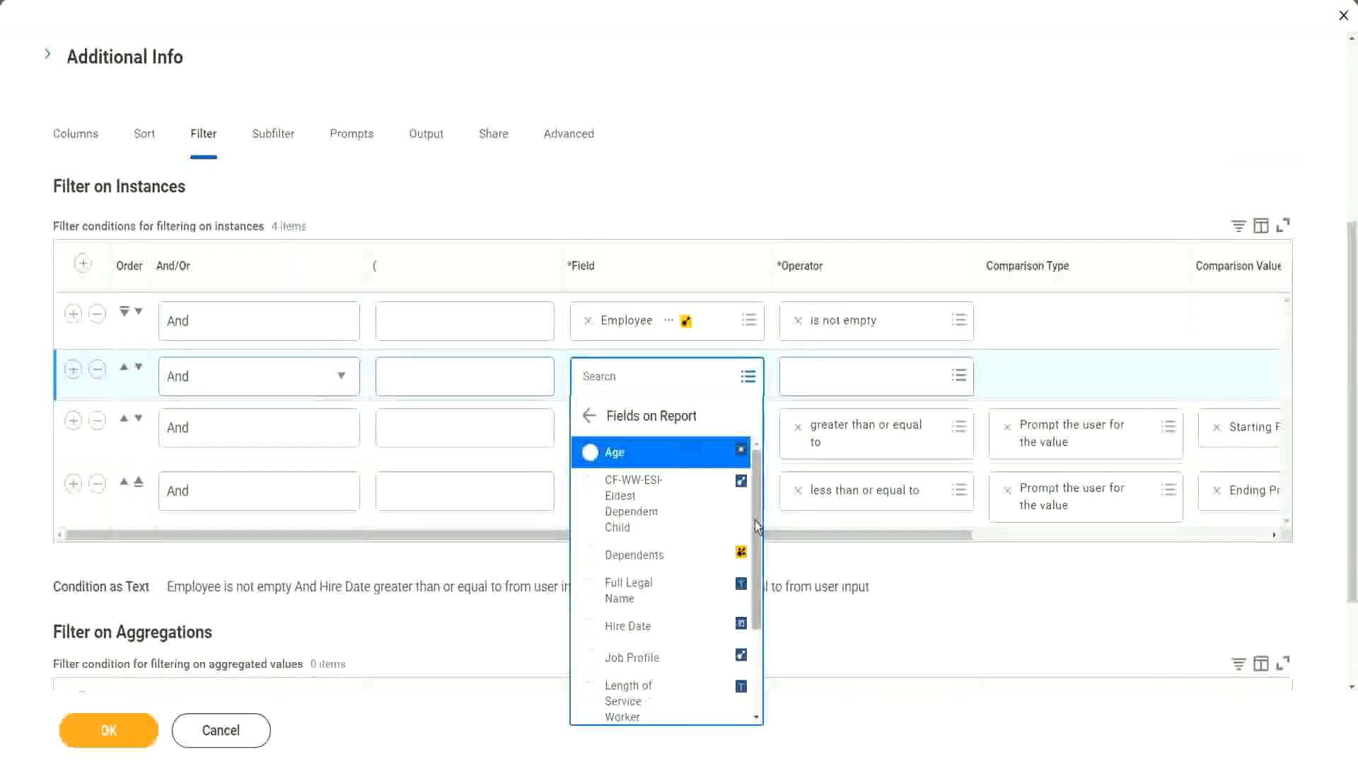
mouse_move(754, 520)
mouse_down()
mouse_move(756, 629)
mouse_move(757, 517)
mouse_up()
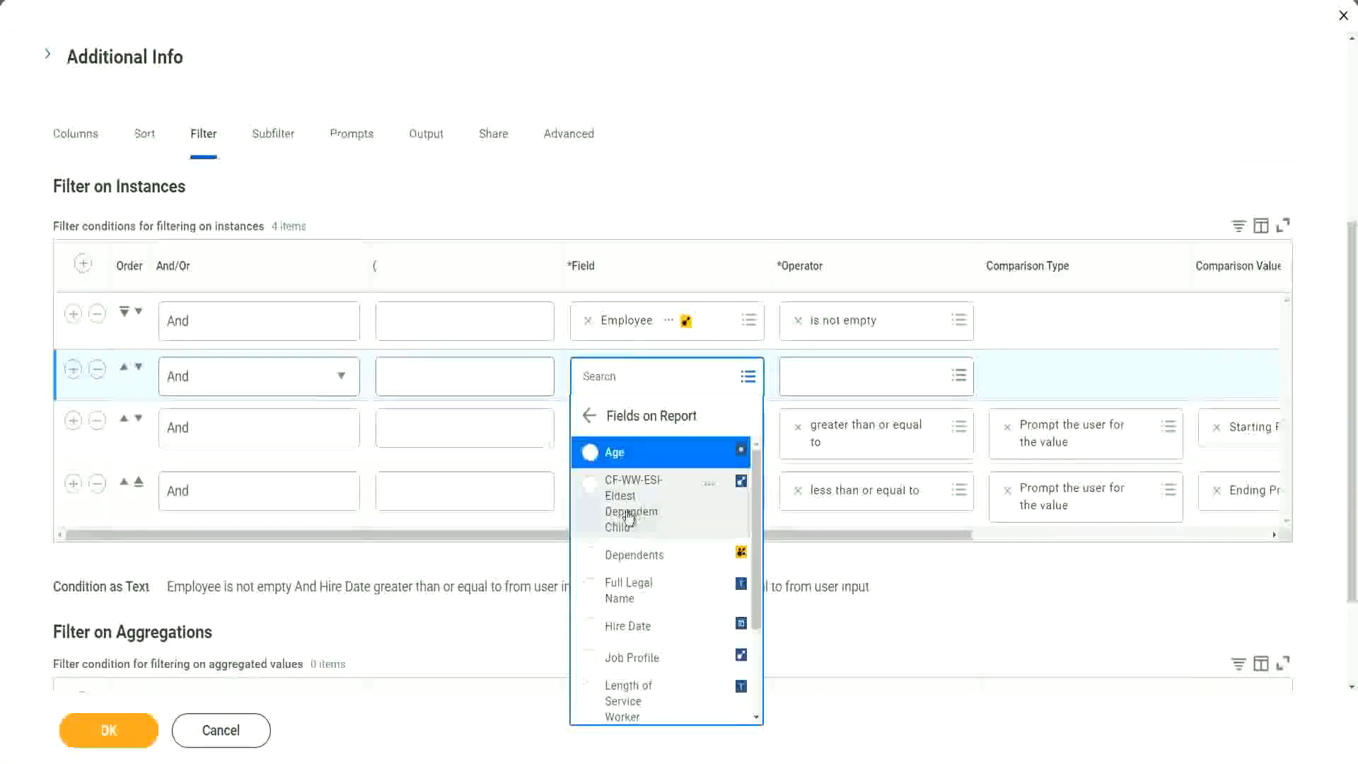
click(629, 518)
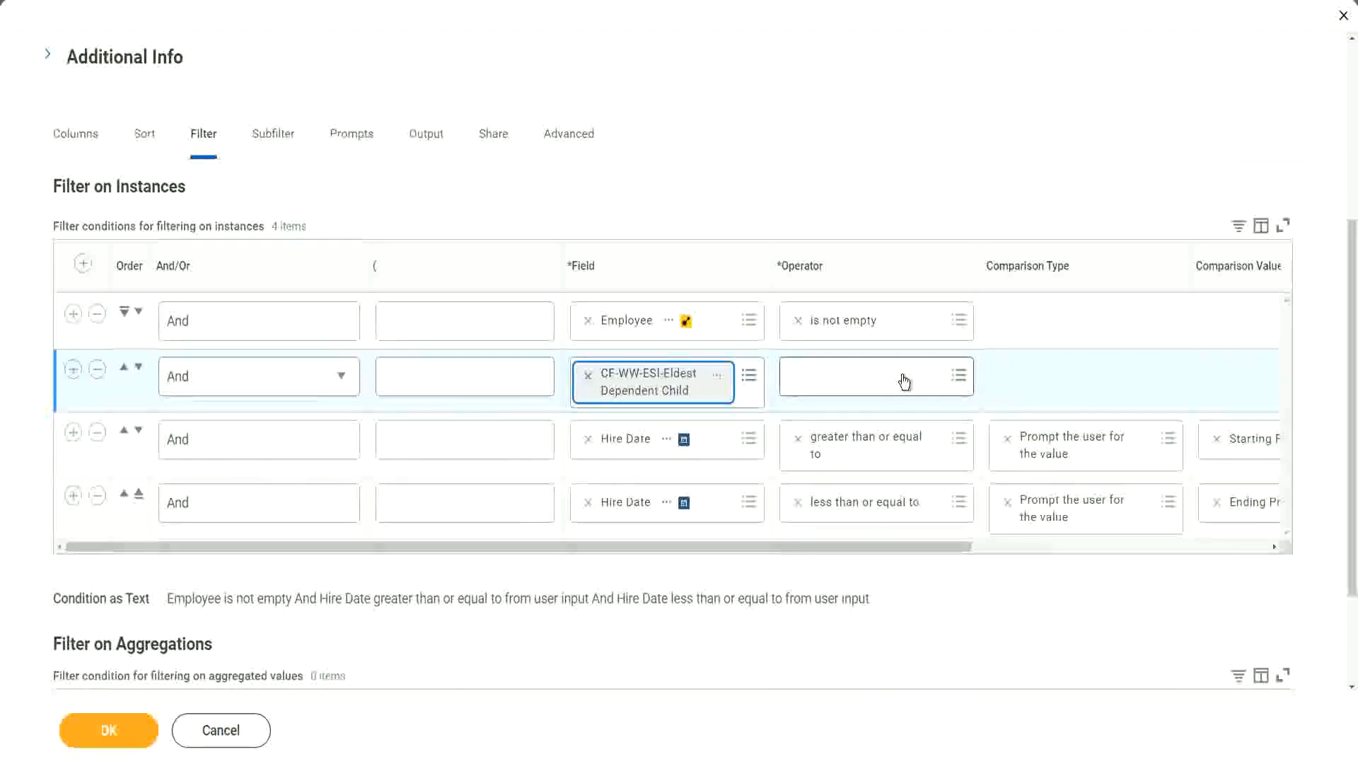
Set the new Eldest Dependent Child filter condition's operator to "is not empty" and save the report definition.
click(904, 382)
click(871, 415)
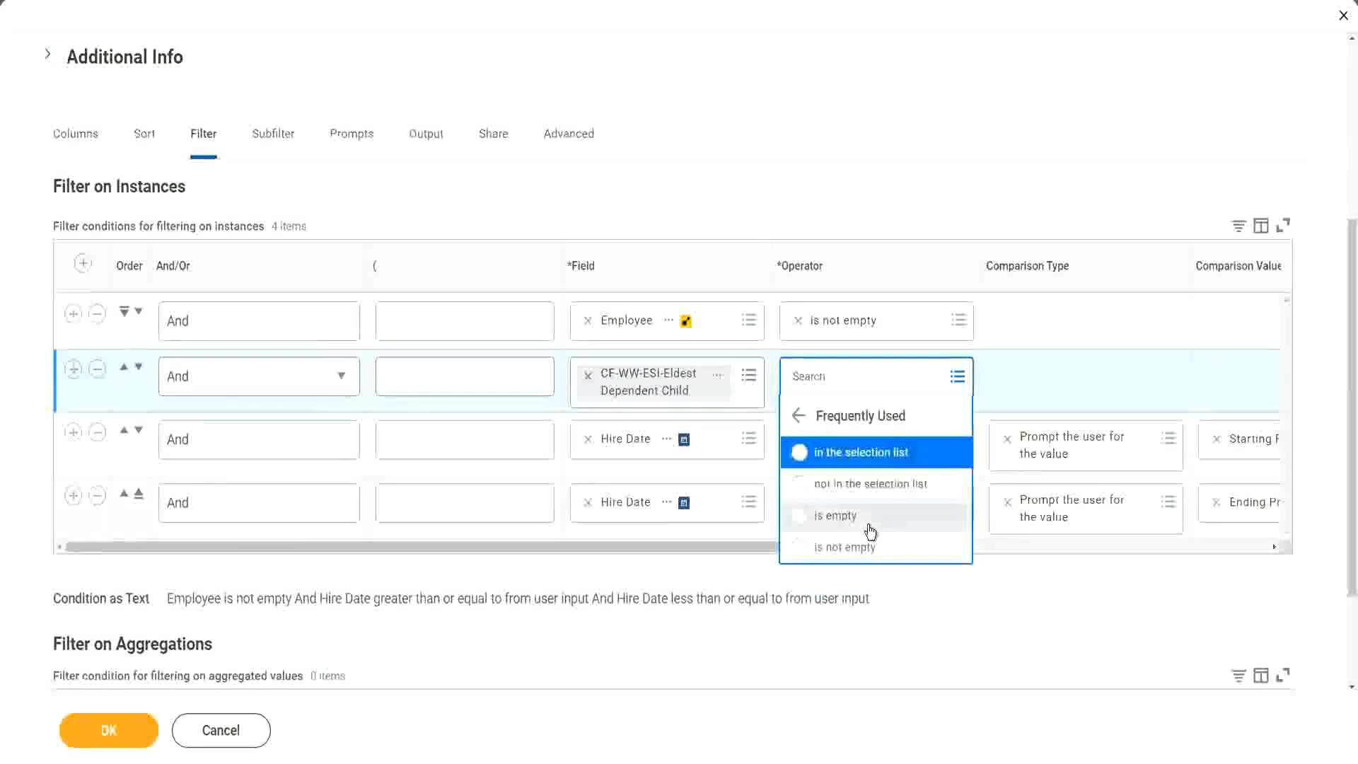
click(867, 548)
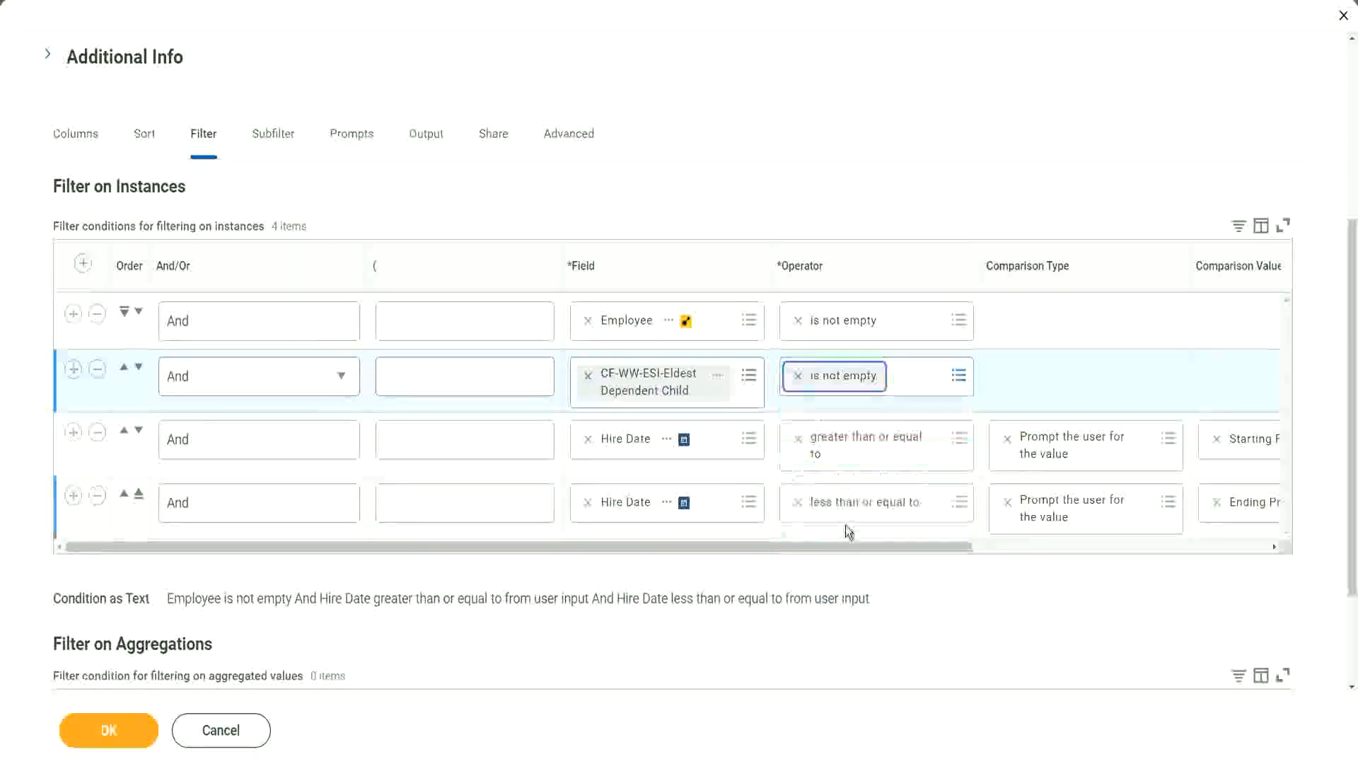
click(702, 218)
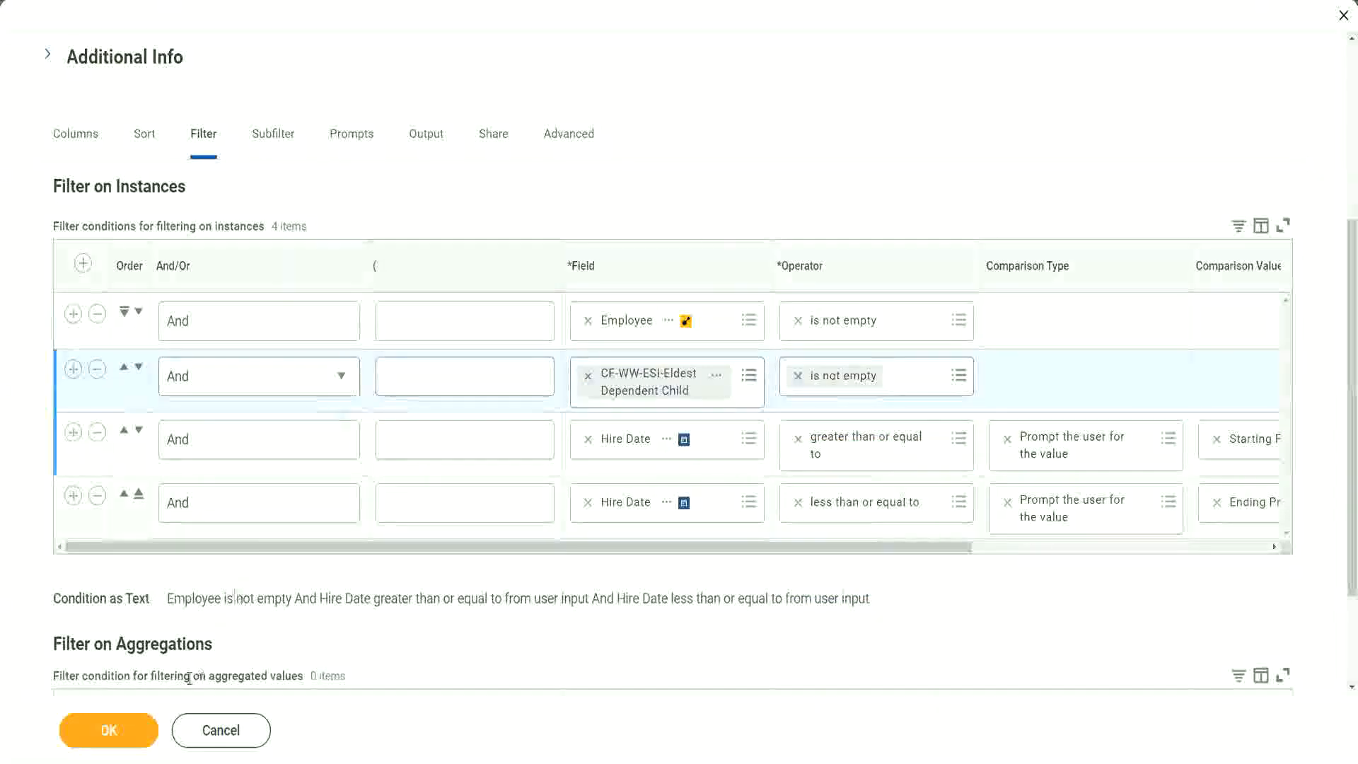
click(110, 732)
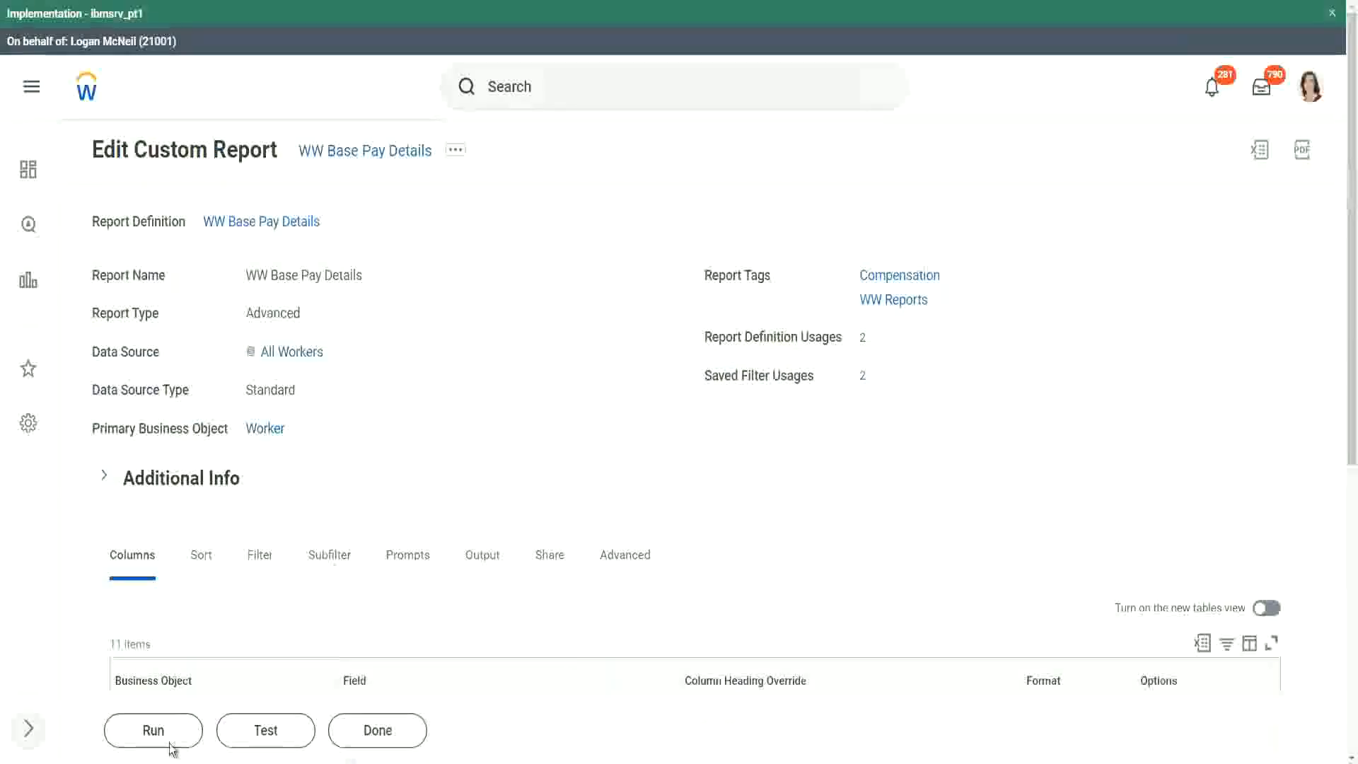
Run the WW Base Pay Details report for hire dates from 01/01/2000 to 12/31/2000.
click(157, 735)
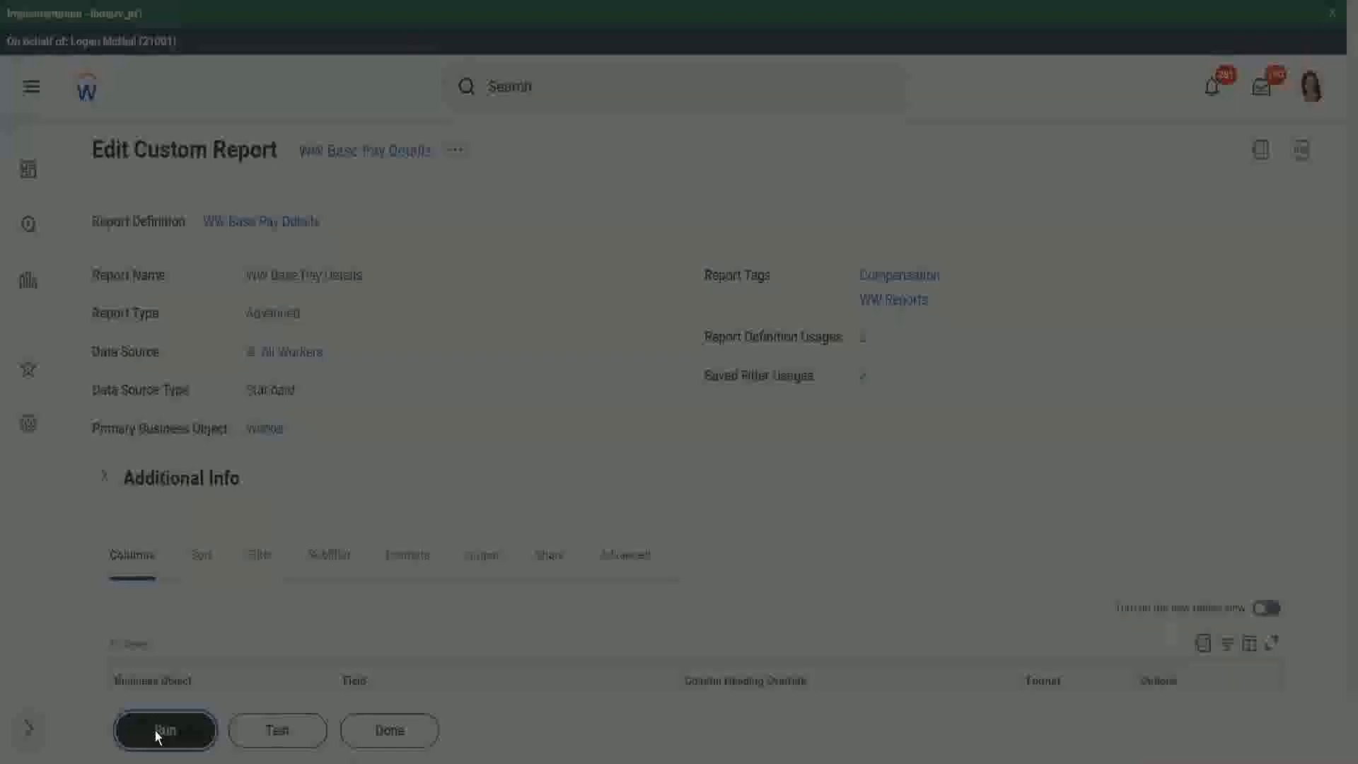
click(549, 258)
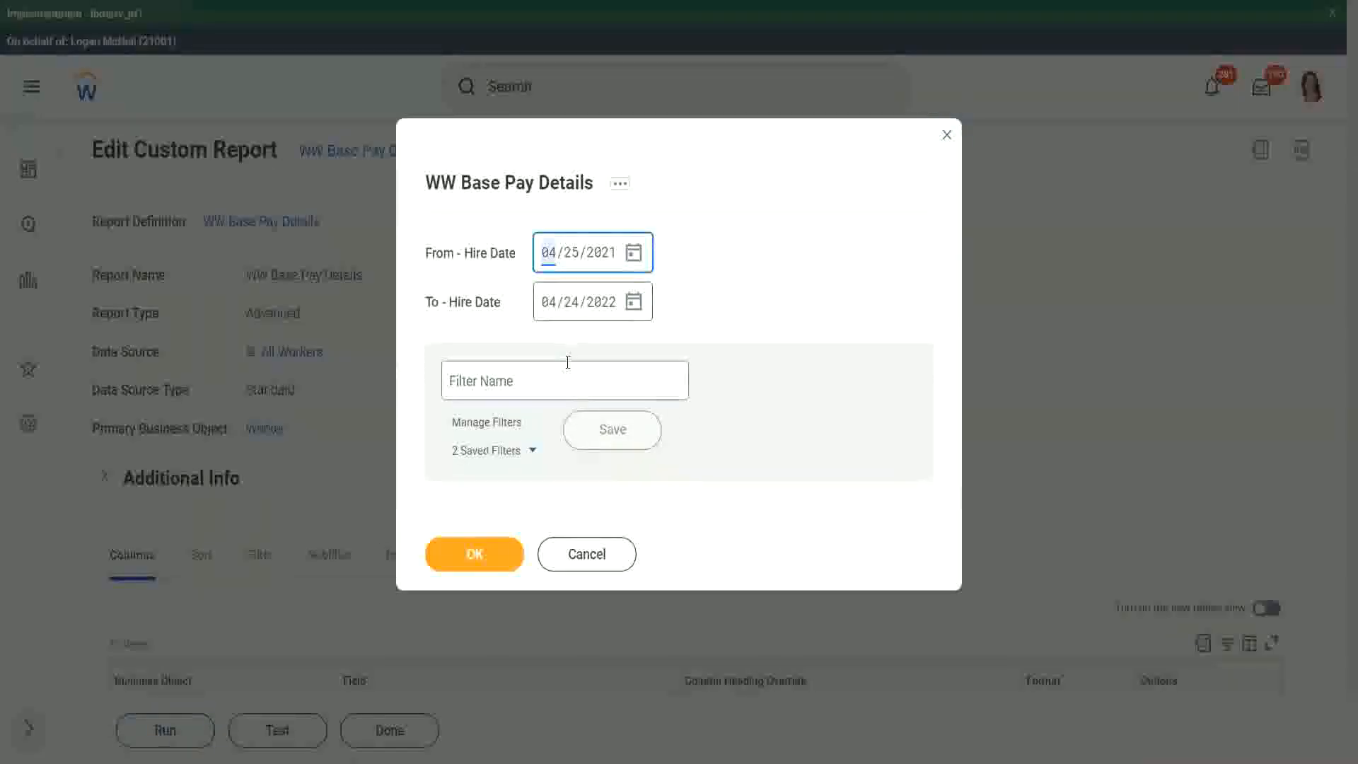
text(01/01/)
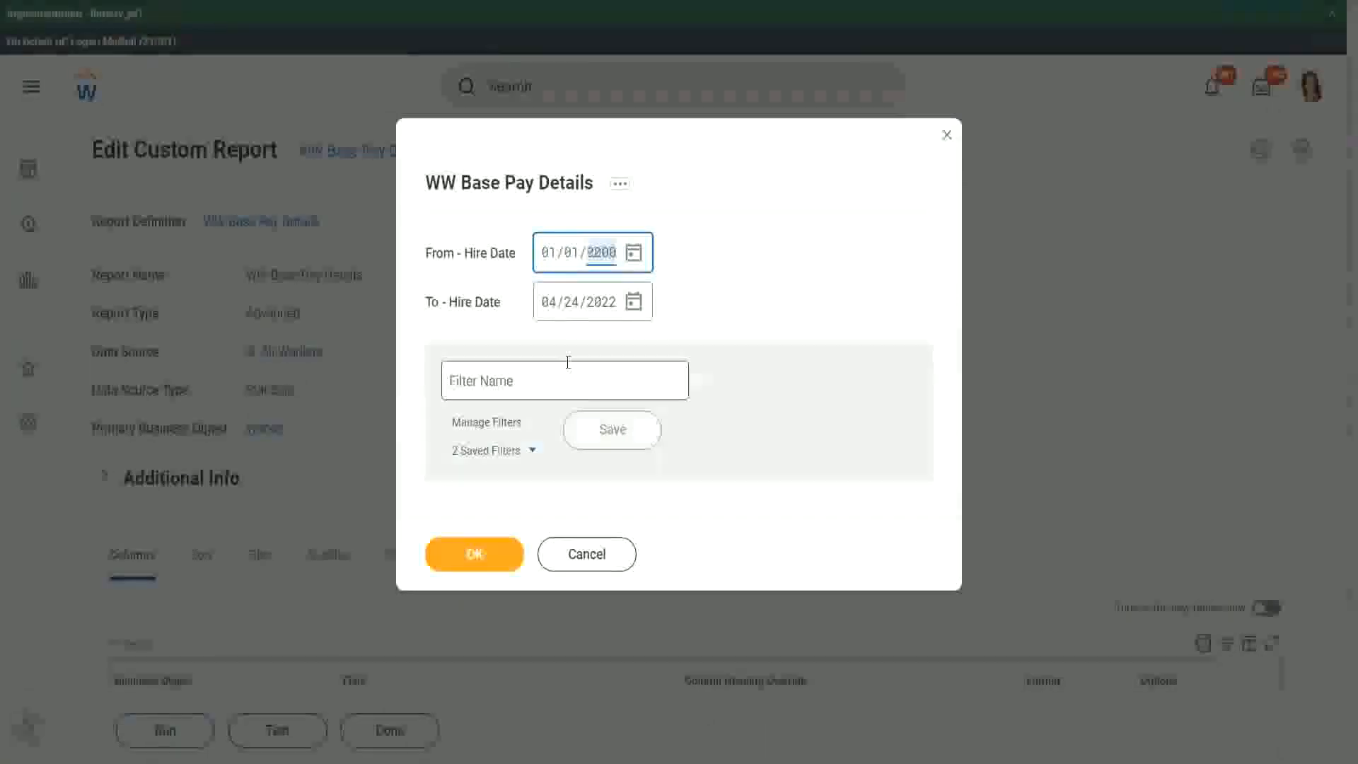
text(2000)
key(Tab)
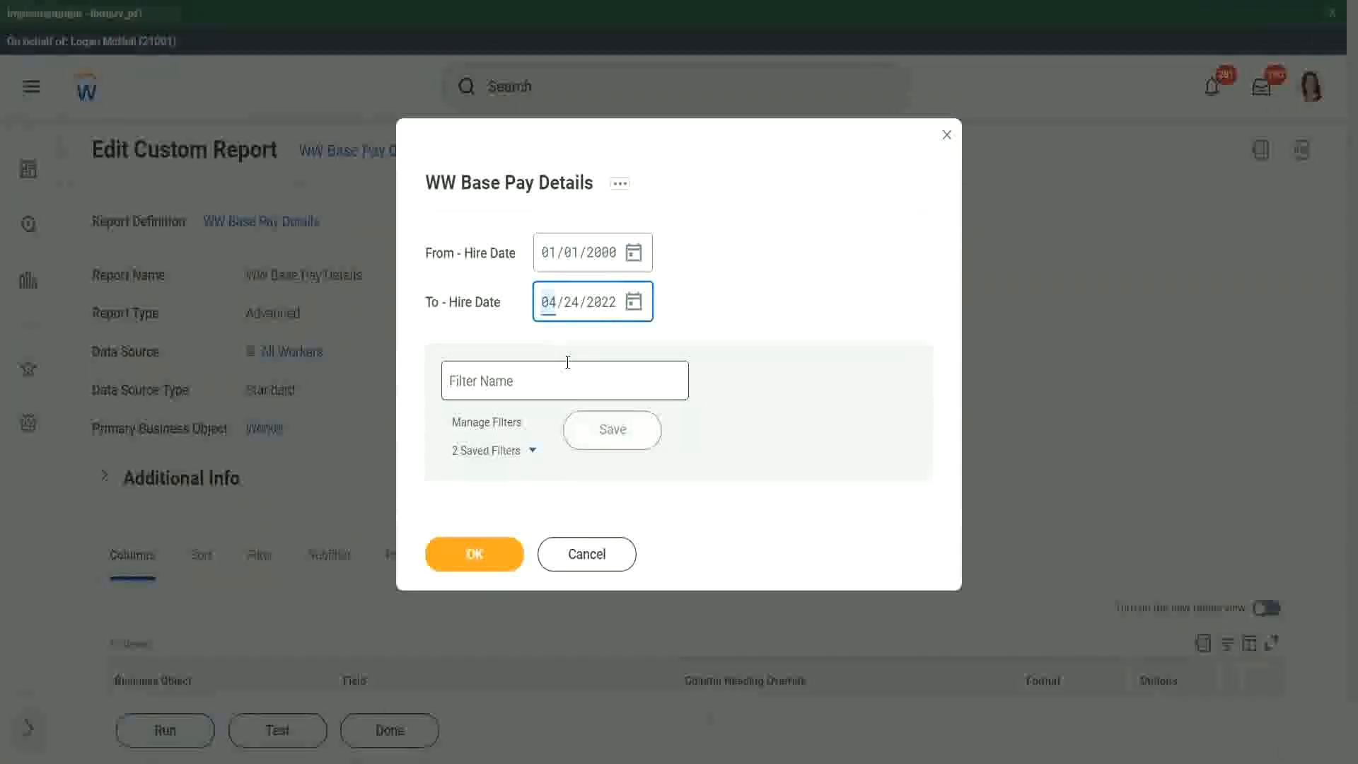
text(1231)
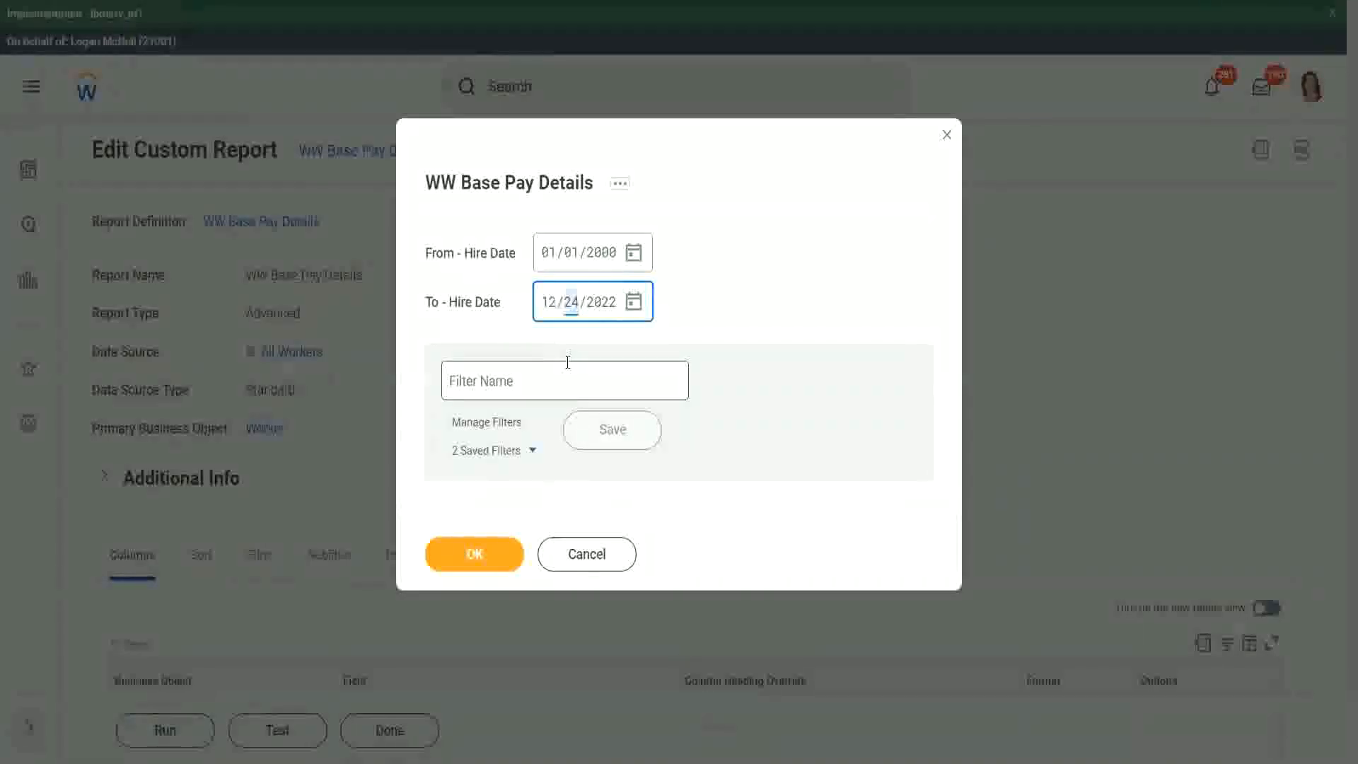
click(474, 553)
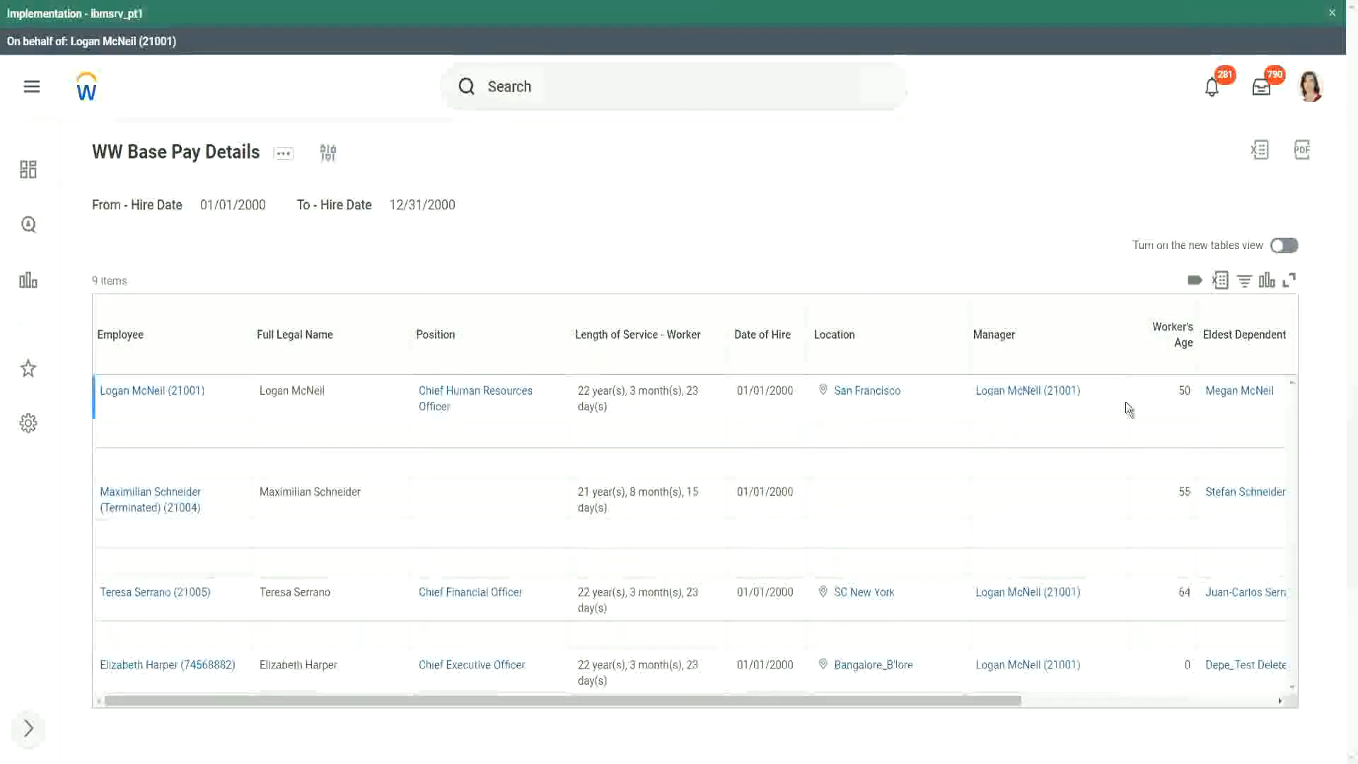
Check the filtered workers' Eldest Dependent Child values against the Dependents name and age columns.
drag(923, 700, 1177, 706)
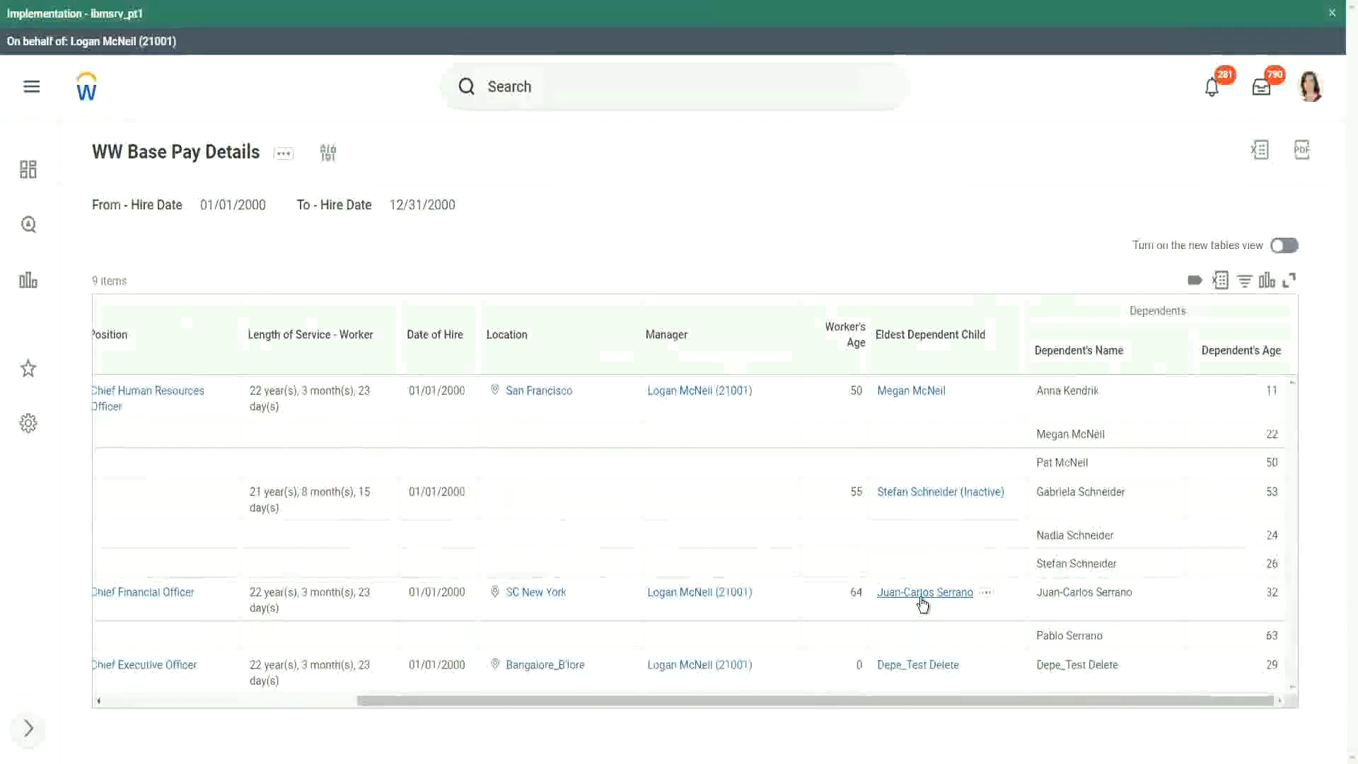
mouse_move(752, 600)
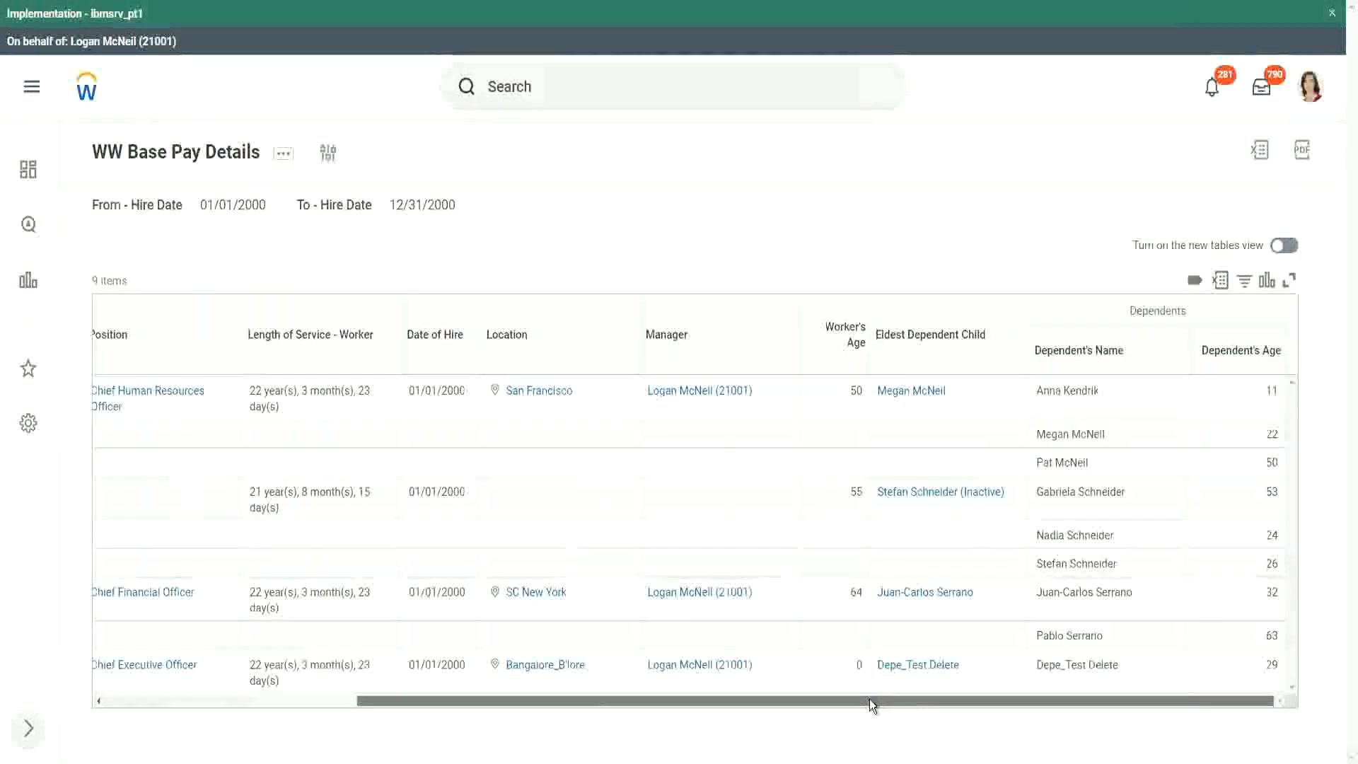
drag(871, 702, 559, 700)
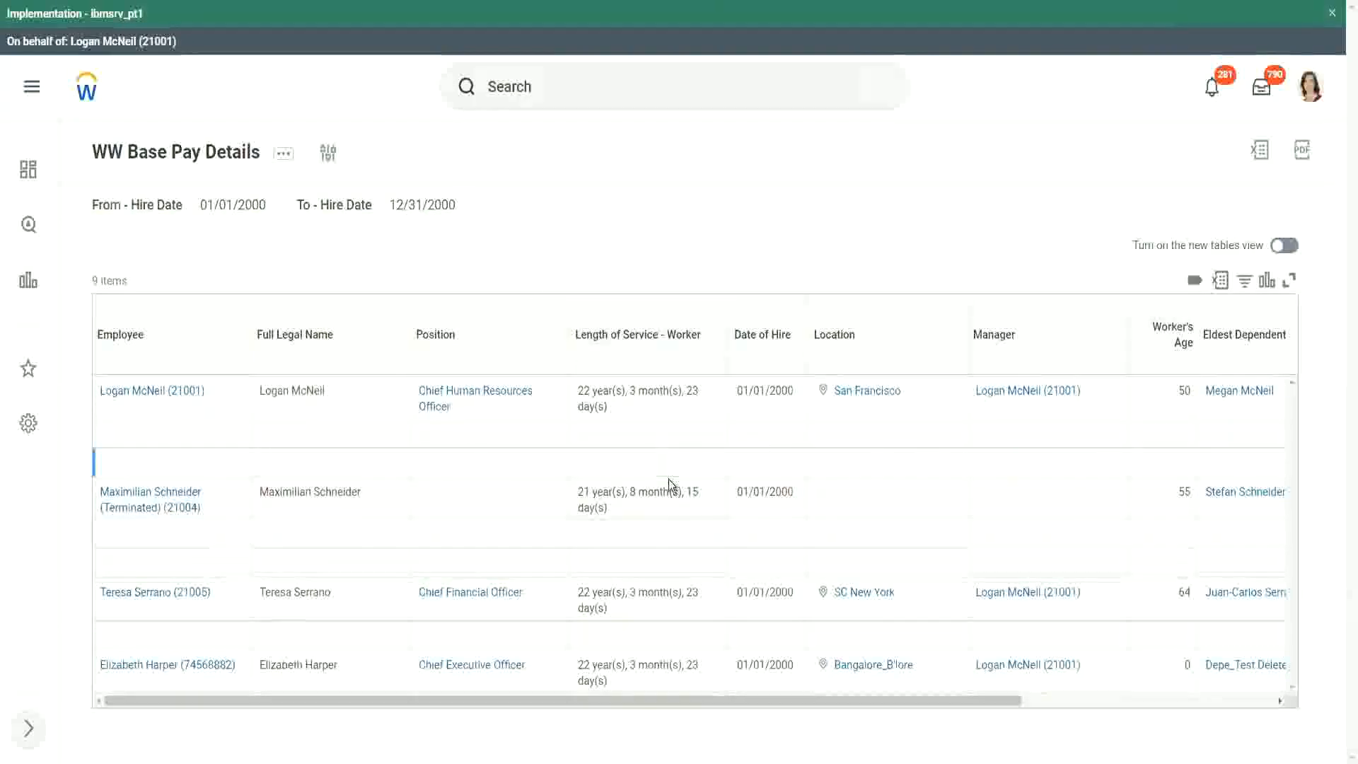
drag(620, 701, 854, 706)
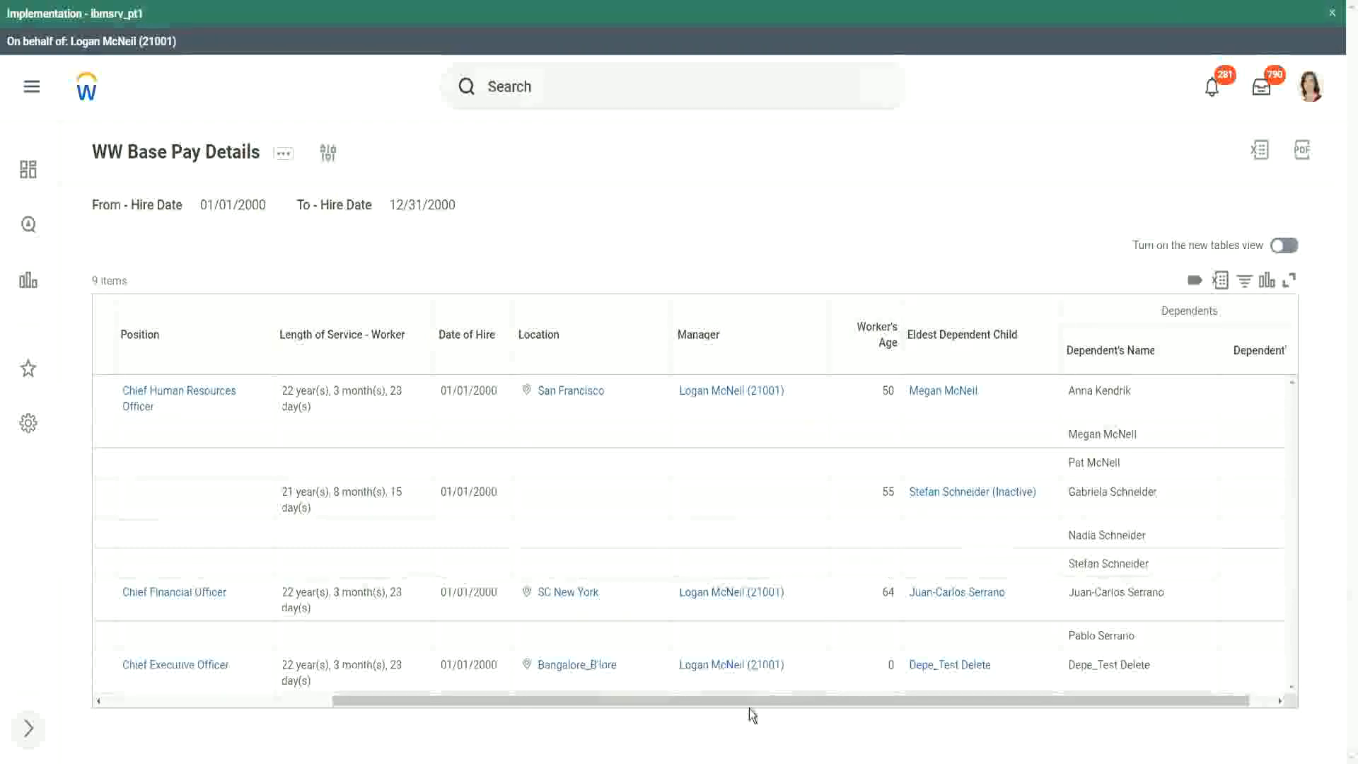
drag(749, 708, 358, 711)
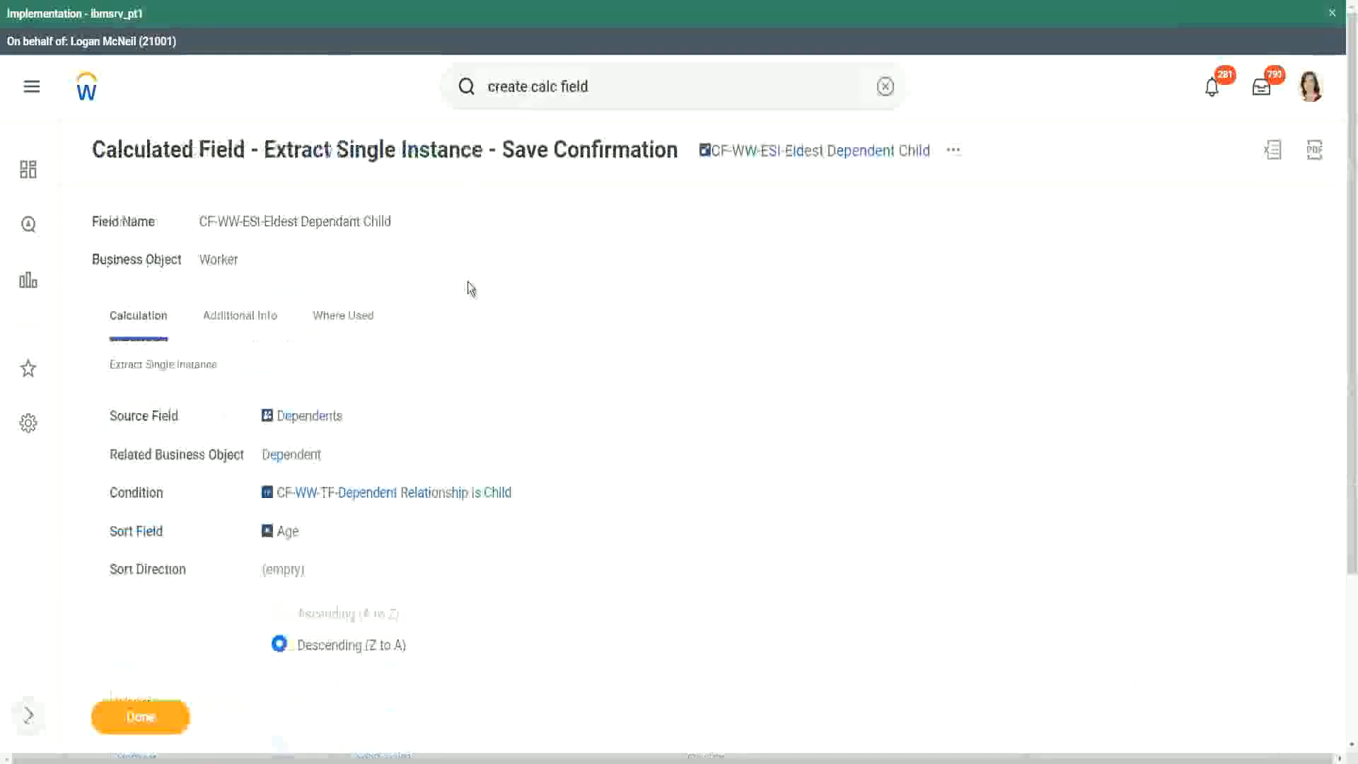
Copy the name of the CF-WW-ESI-Eldest Dependent Child field and open the Create Calculated Field task.
right_click(793, 157)
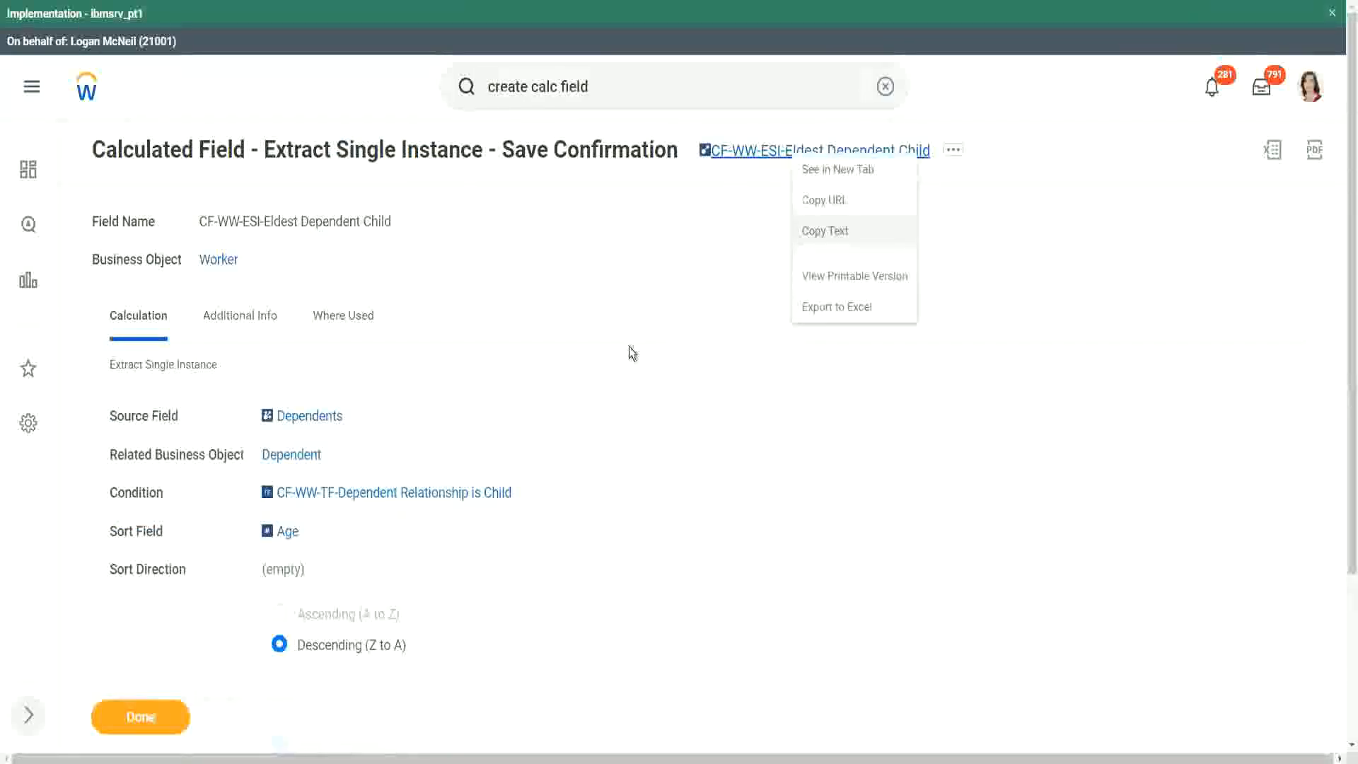
click(851, 233)
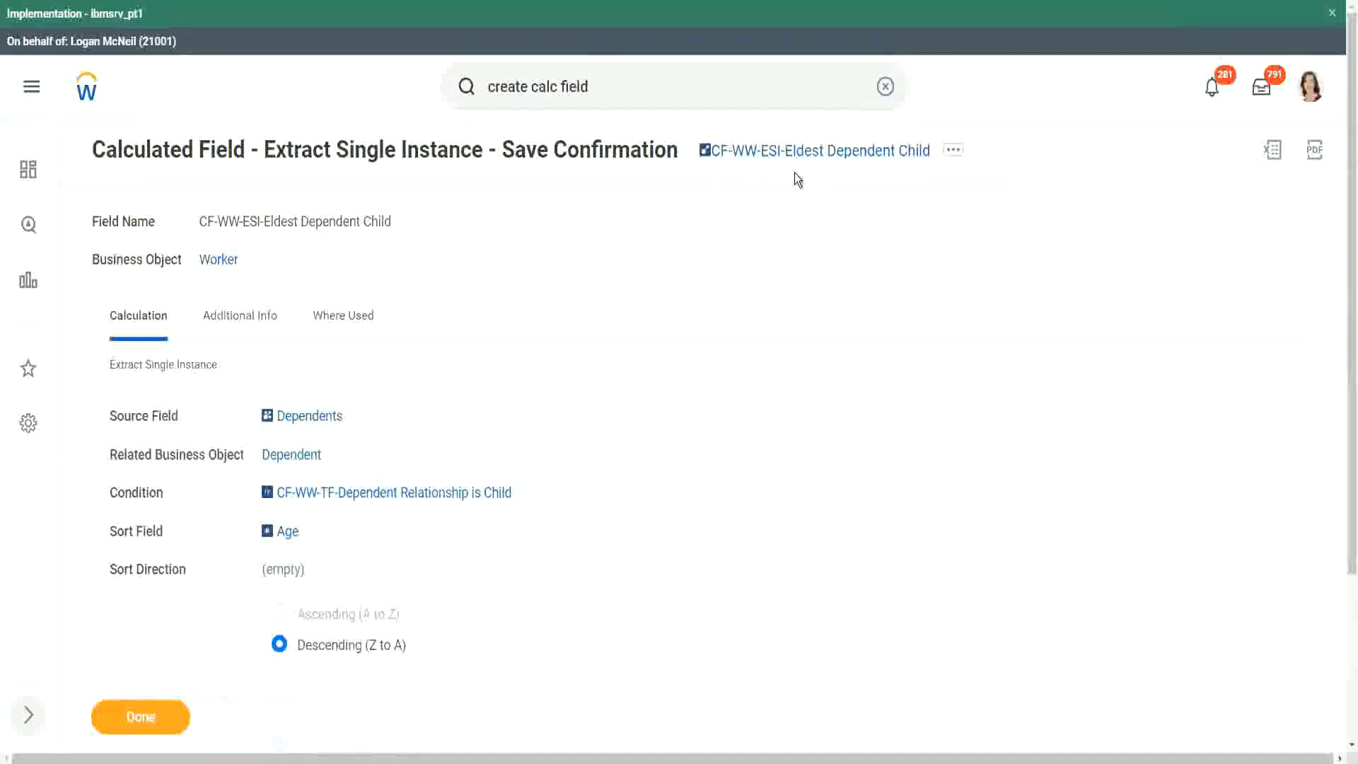
click(613, 91)
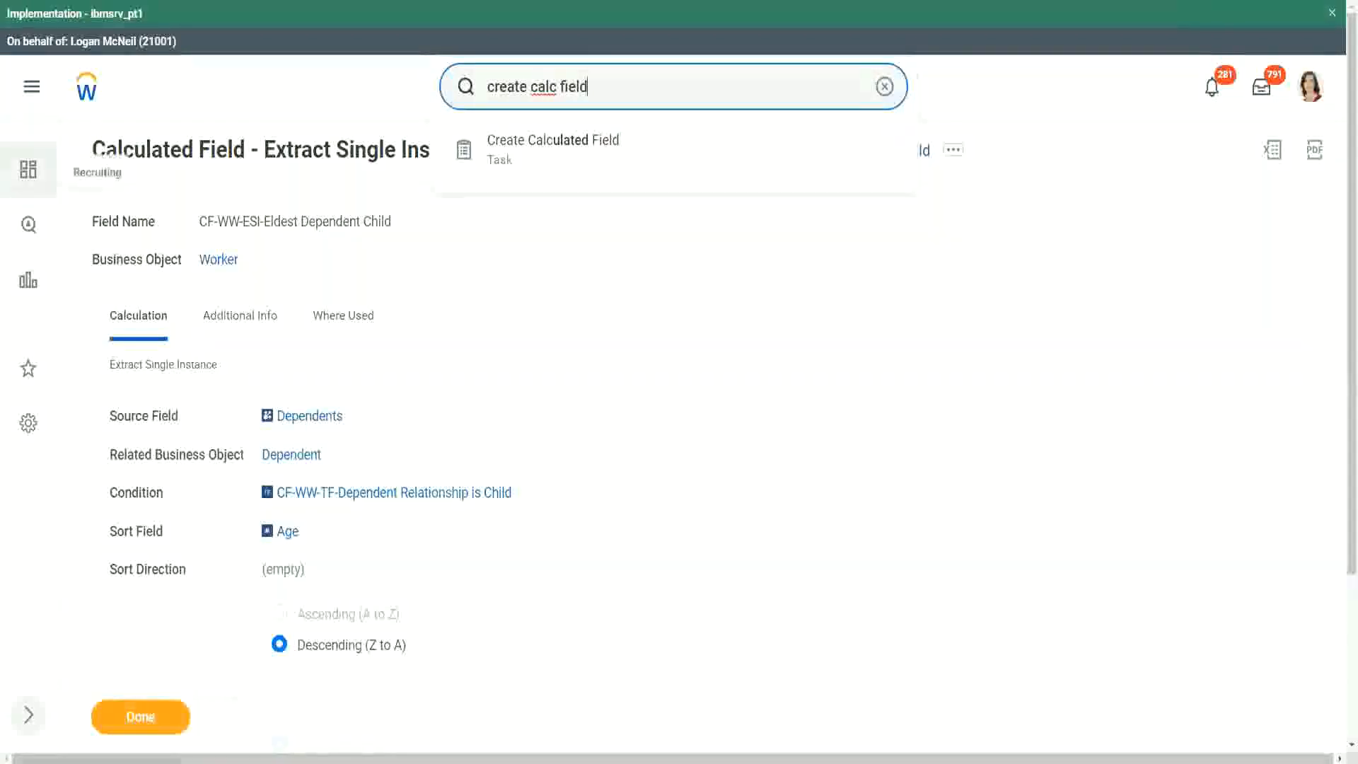
click(560, 145)
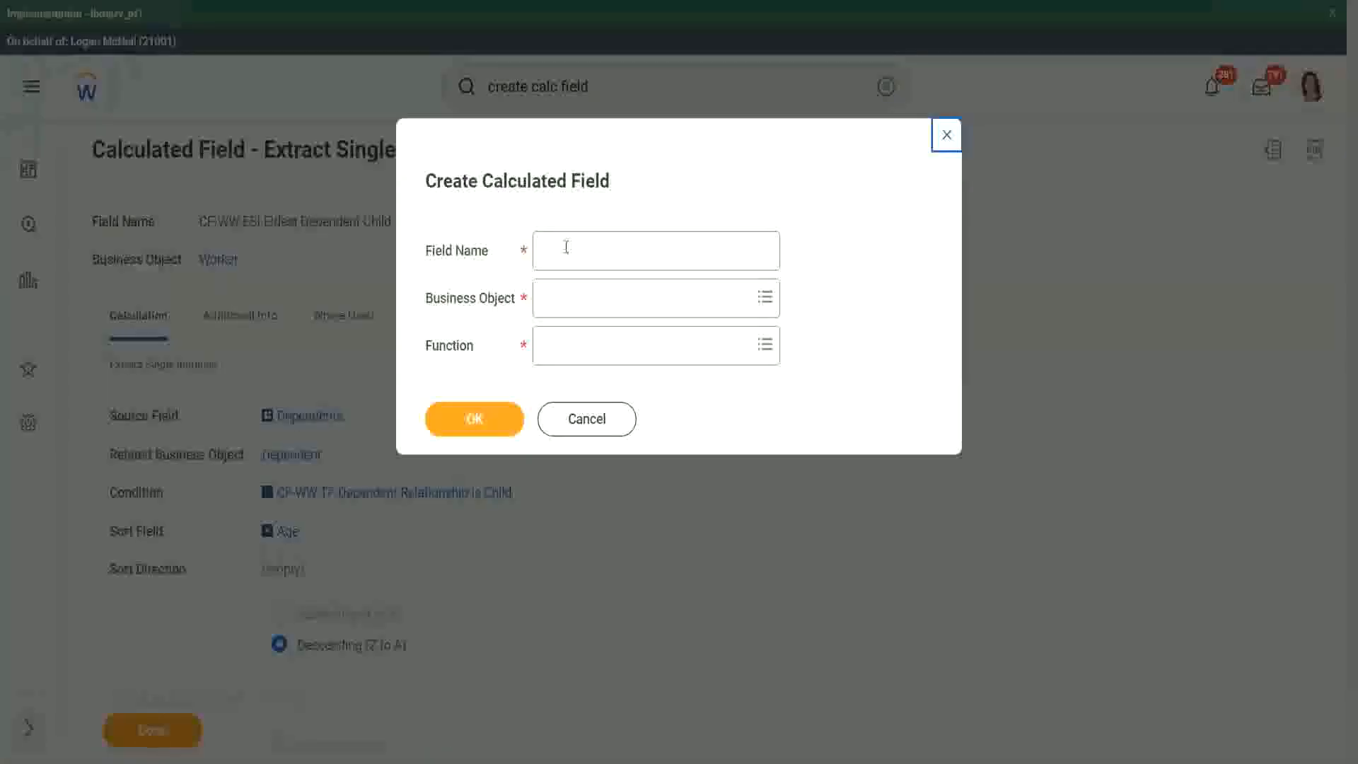
Name the new calculated field "CF-WW-LRV-Age of the eldest Dependent Child", adapting the copied field name.
click(566, 247)
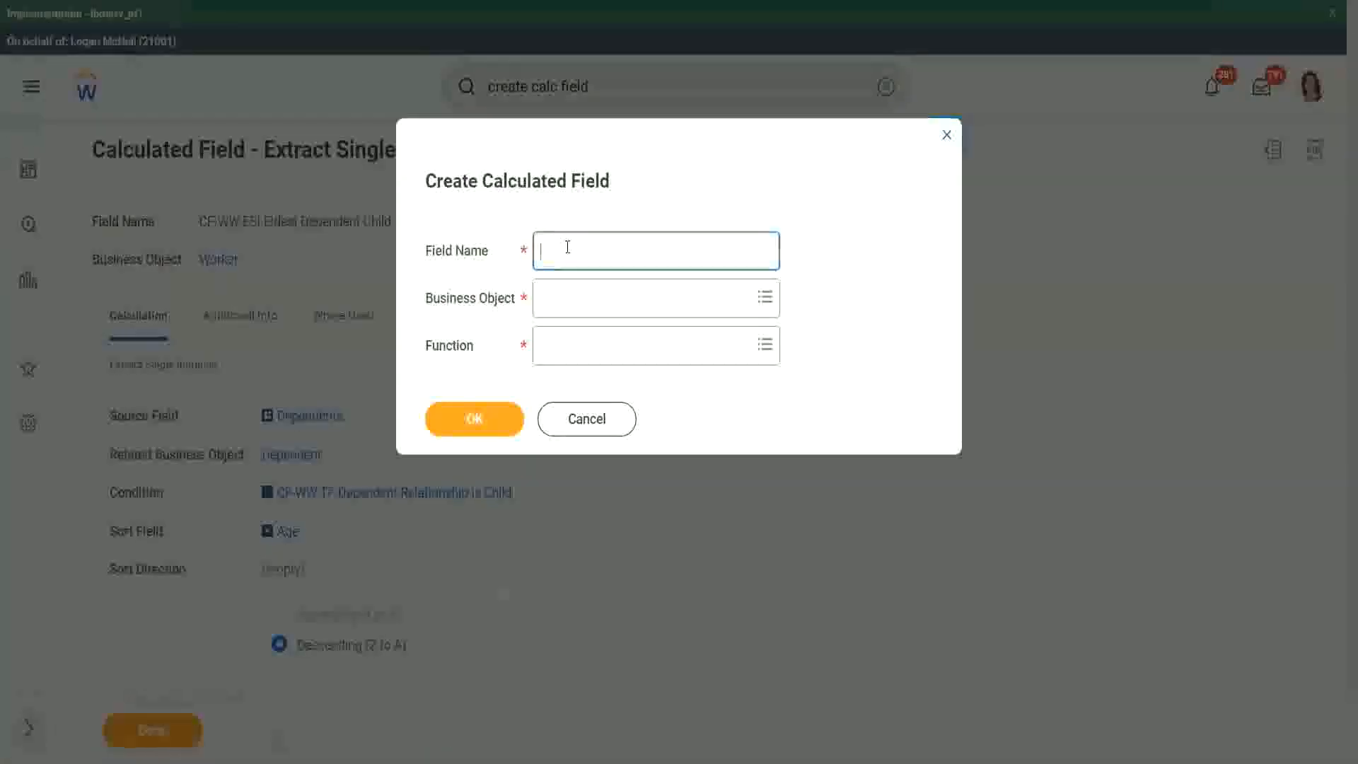
key(ctrl+v)
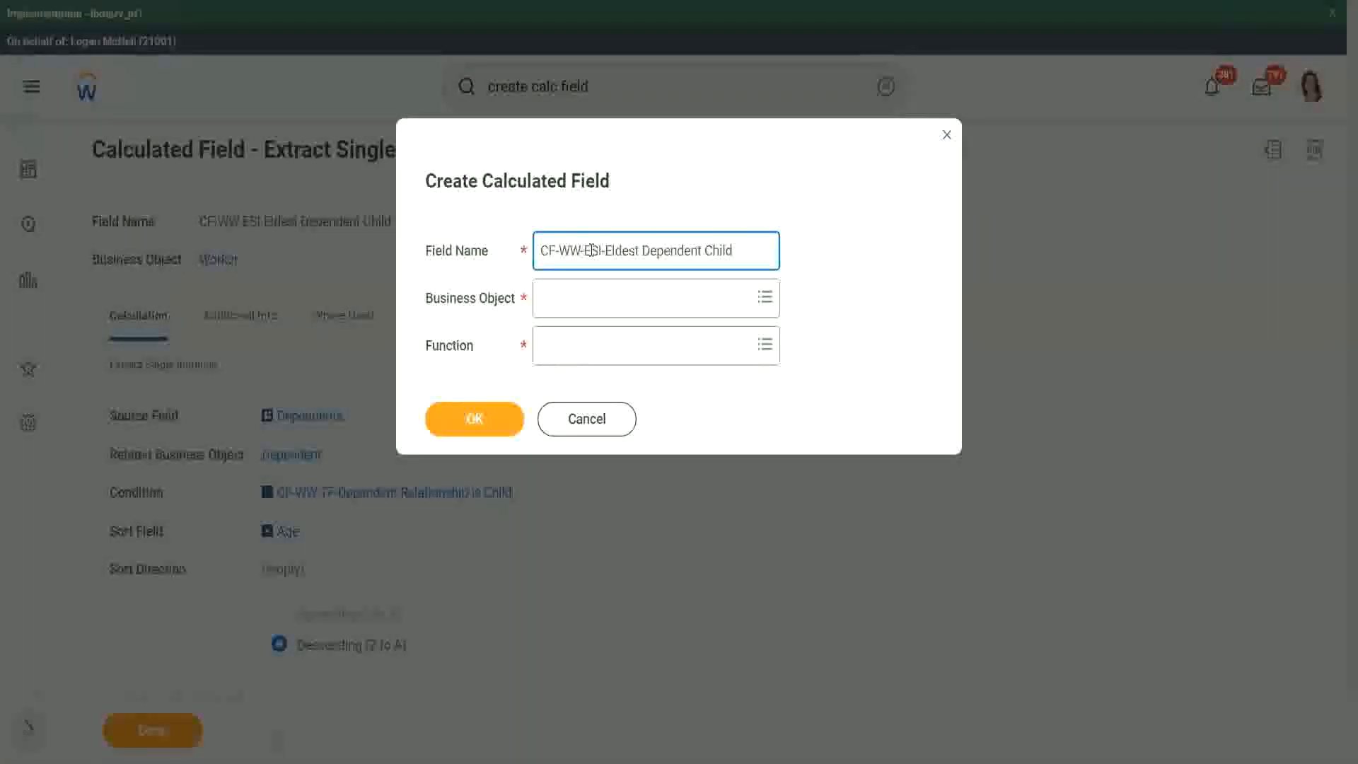
double_click(591, 251)
text(LRV-)
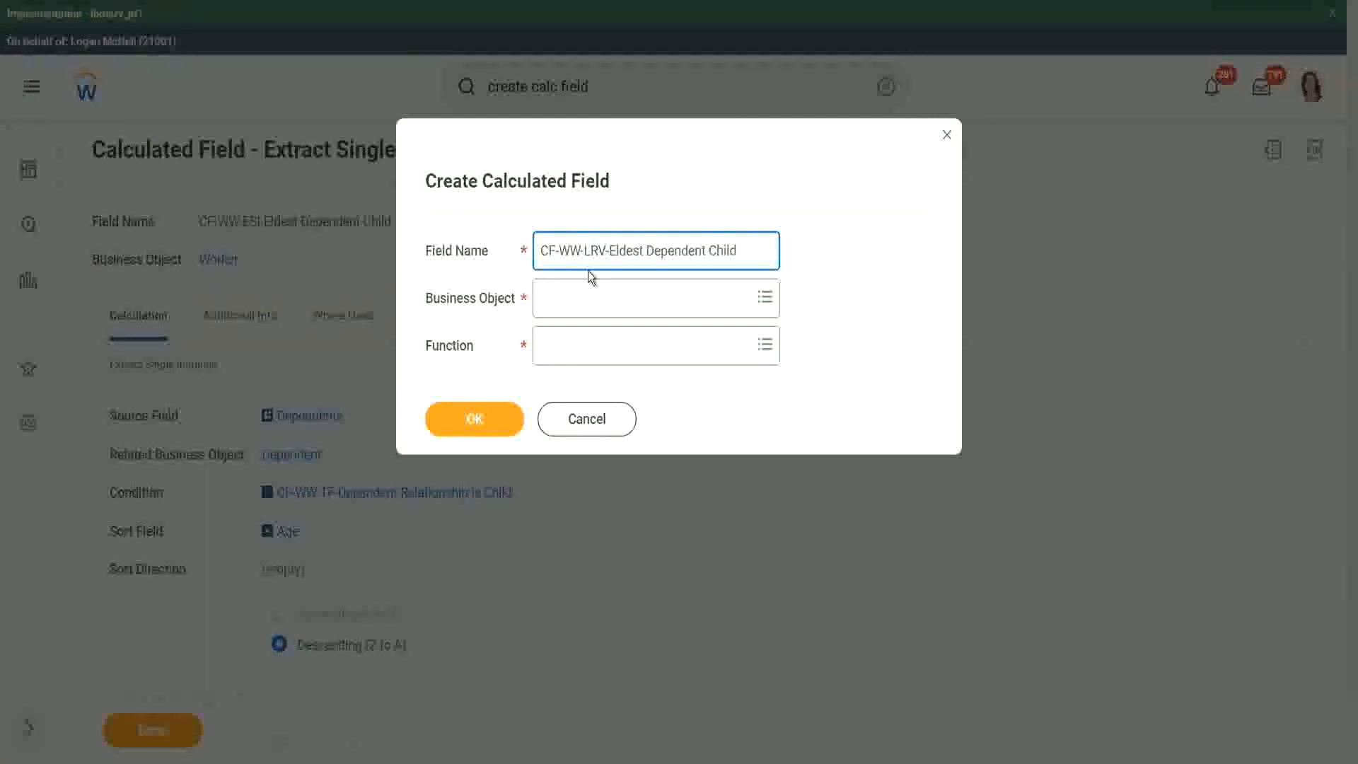
text(Age of )
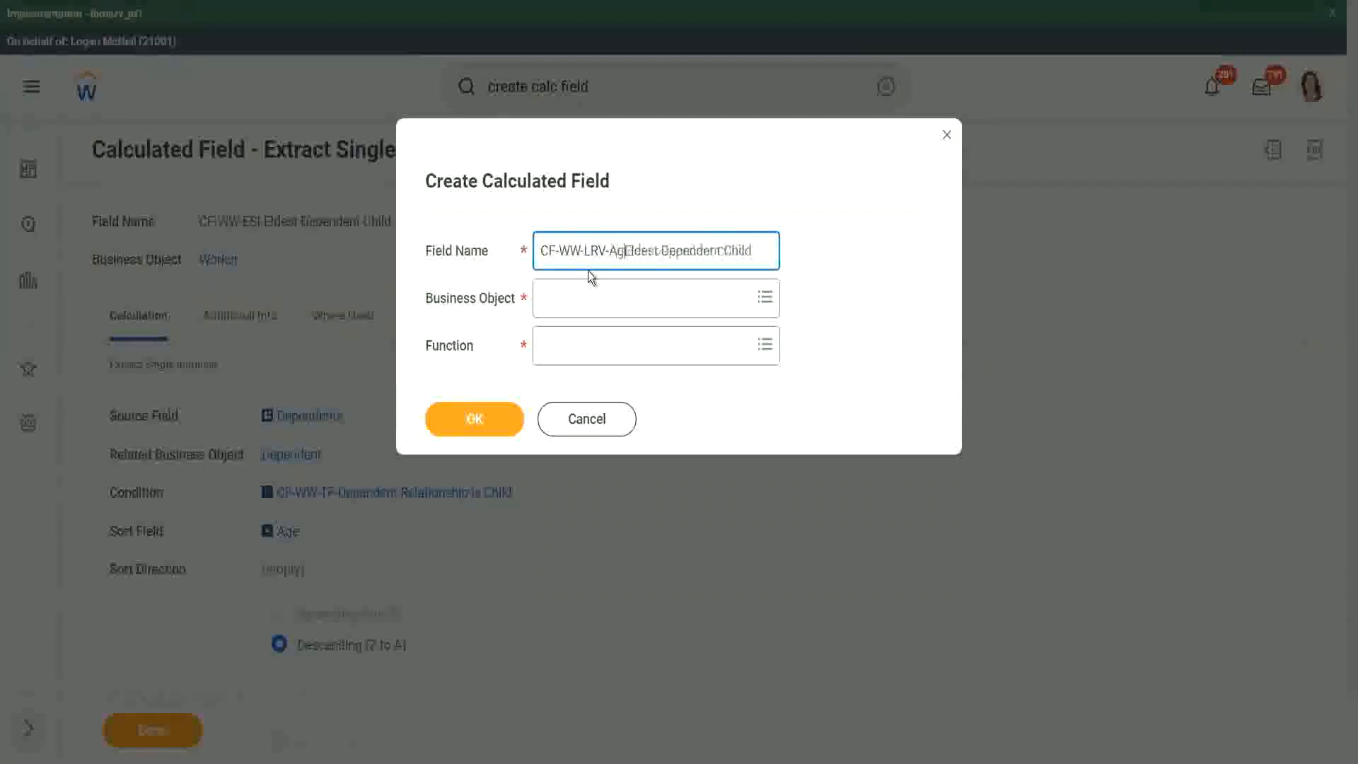
text(the)
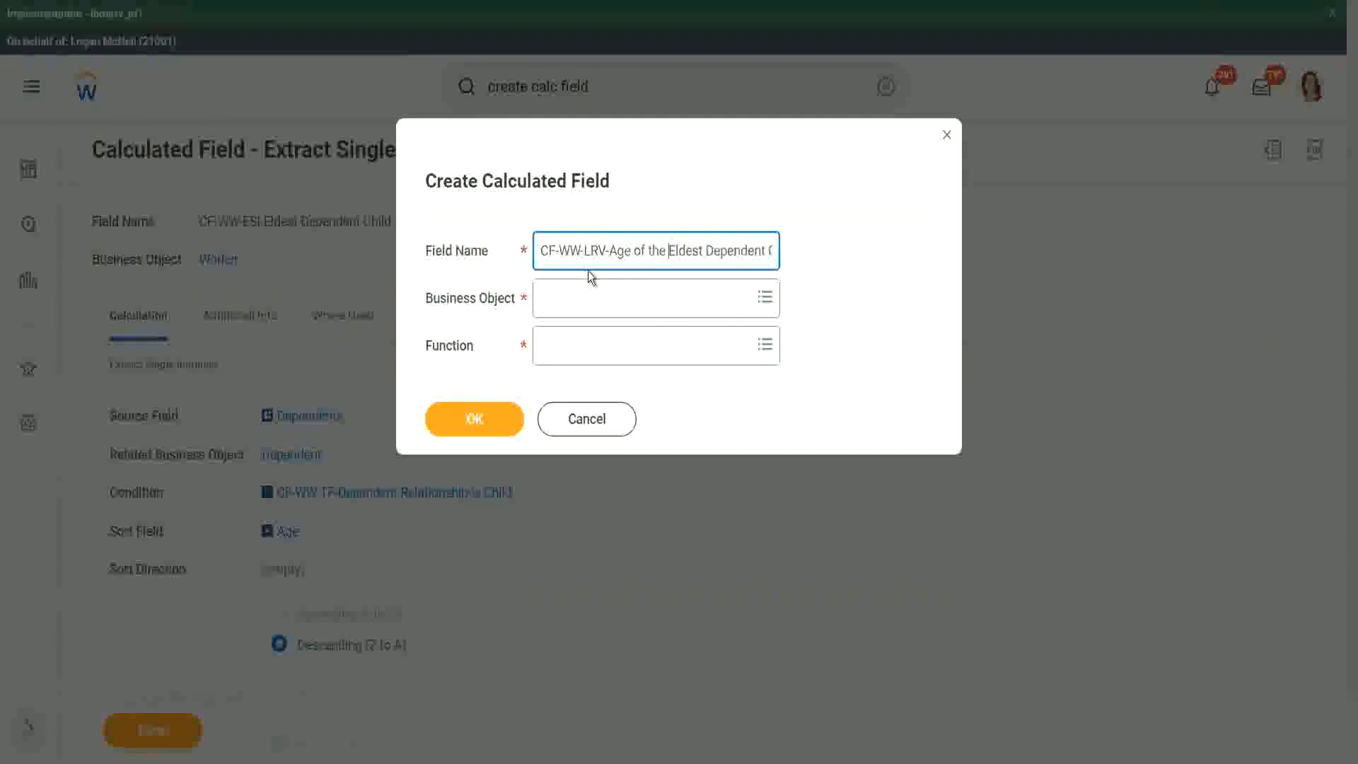
key(shift+Right)
text(e)
key(End)
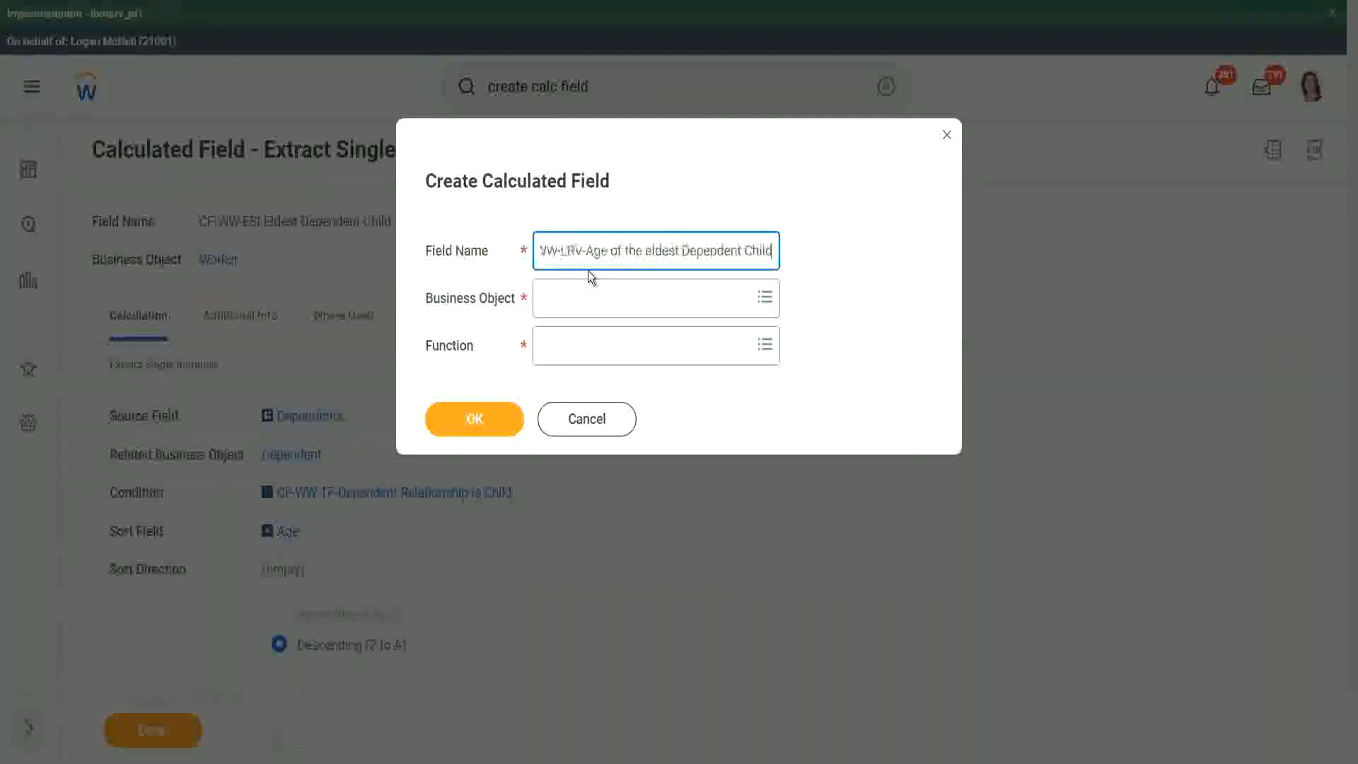
key(Tab)
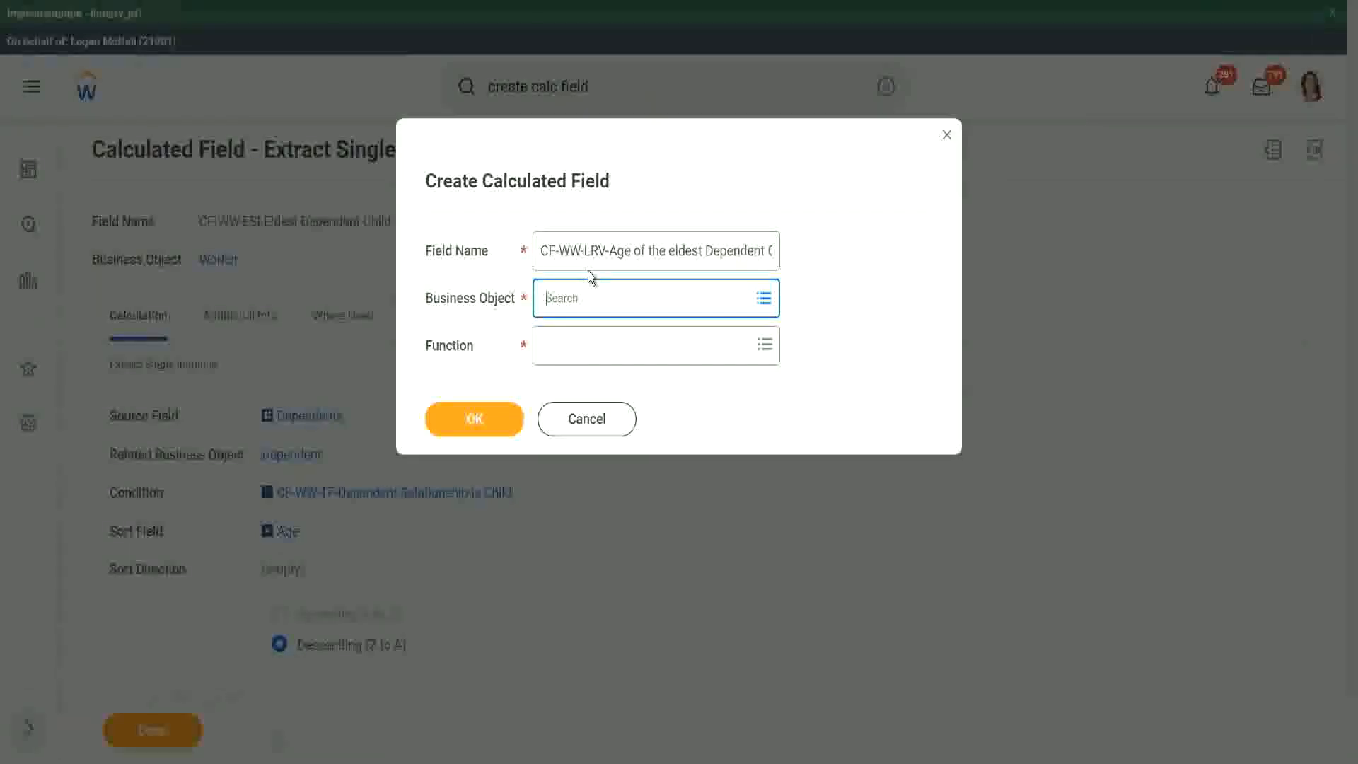
Set the new calculated field's business object to Worker and its function to Lookup Related Value, and submit the creation form.
text(ker)
key(Return)
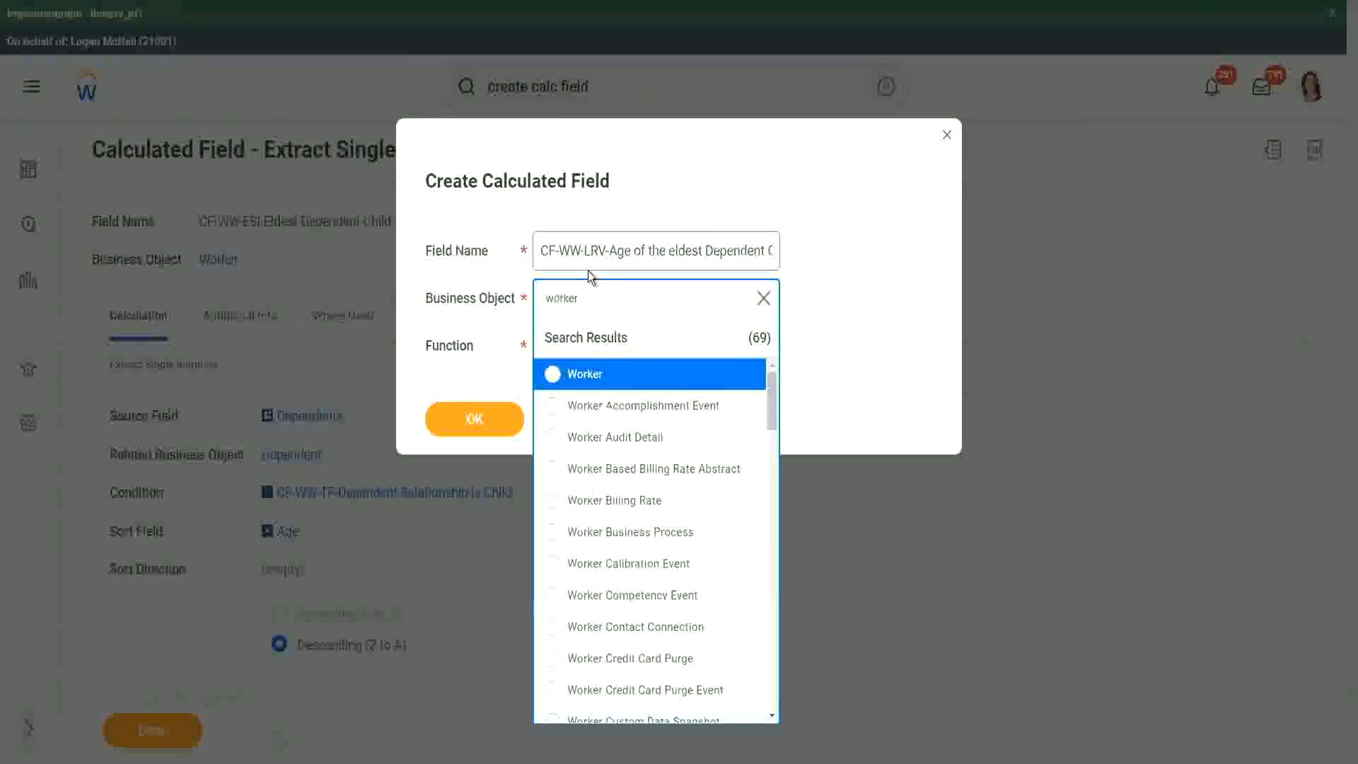
click(555, 376)
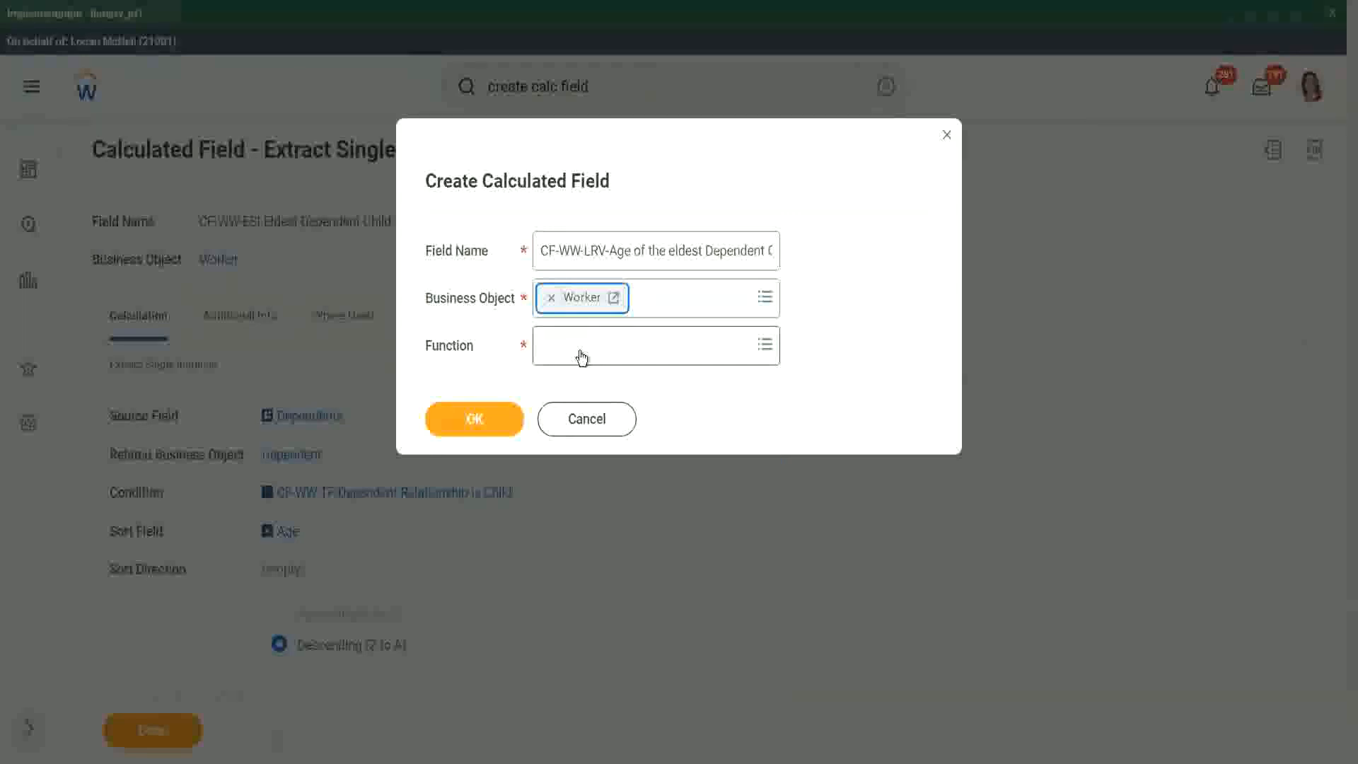
click(582, 356)
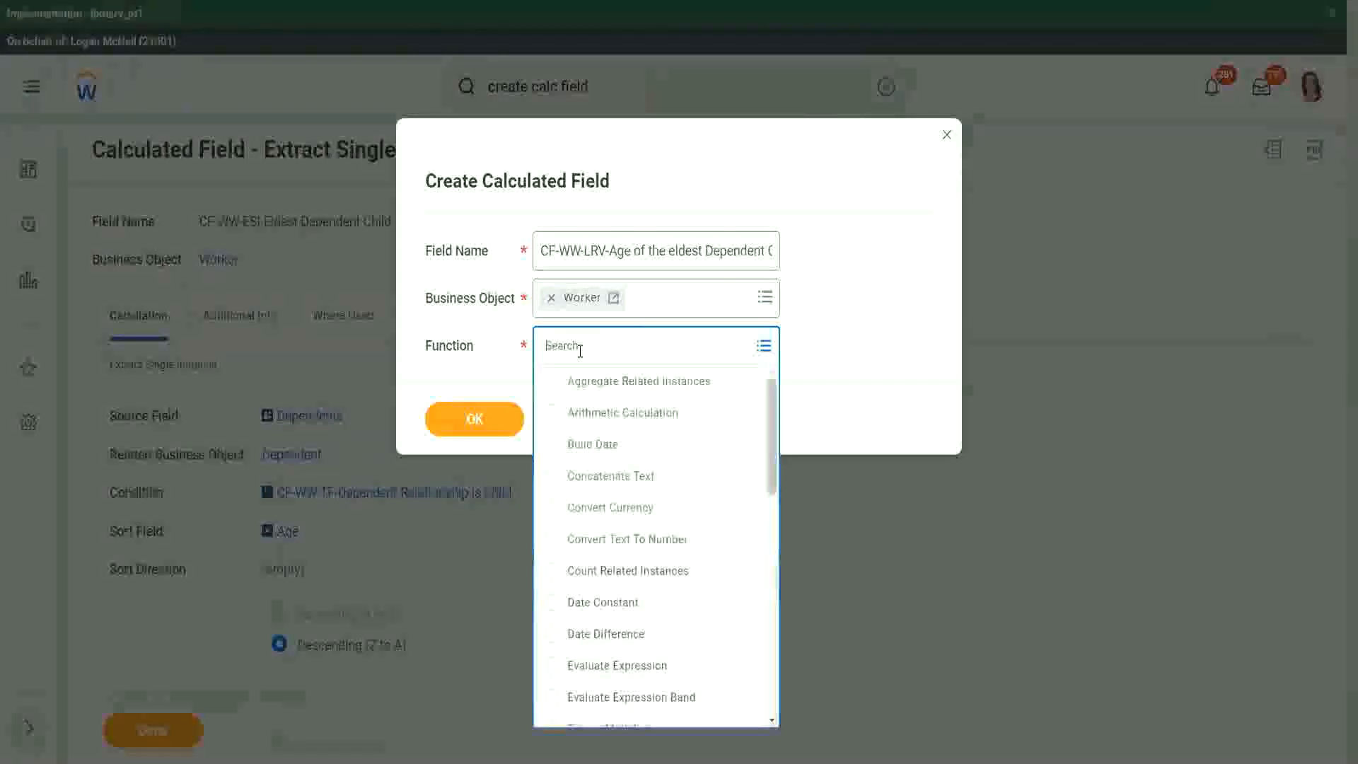
text(l)
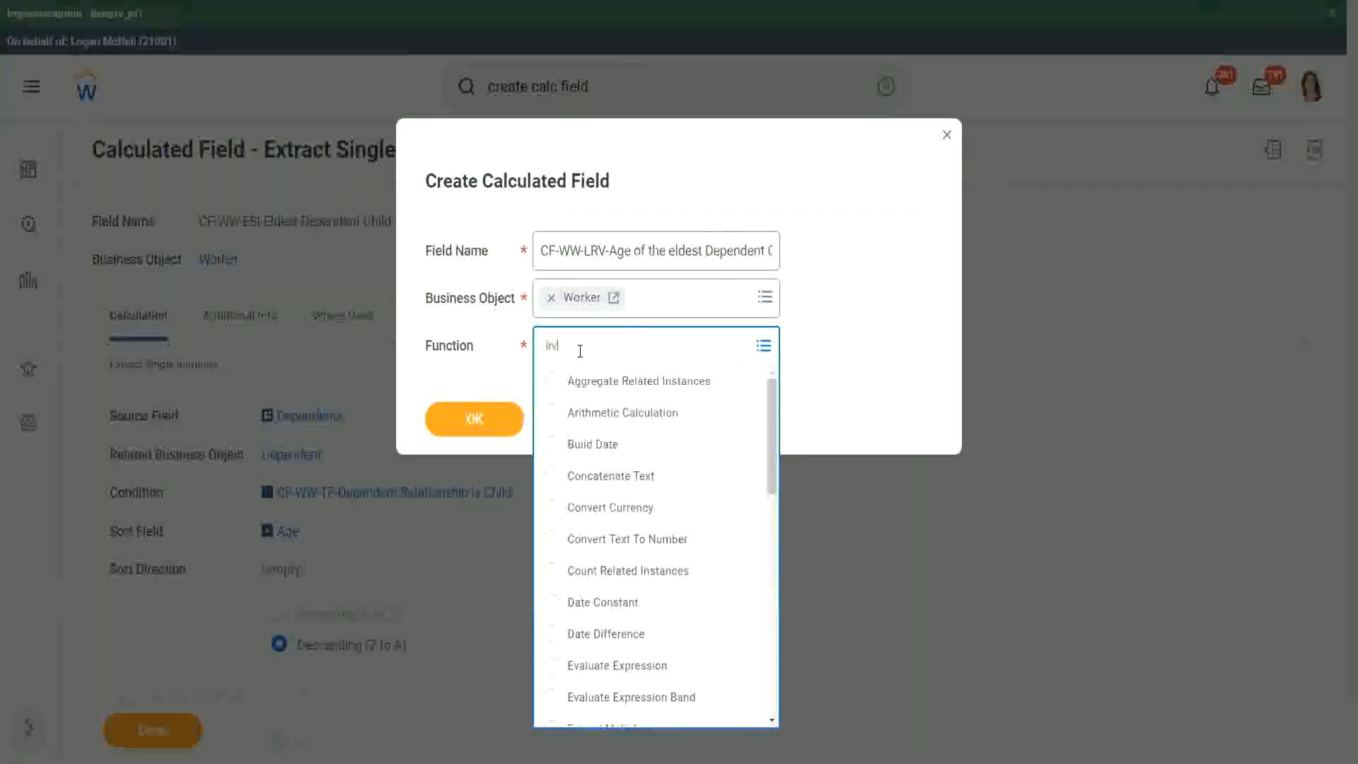
text(rv)
key(Return)
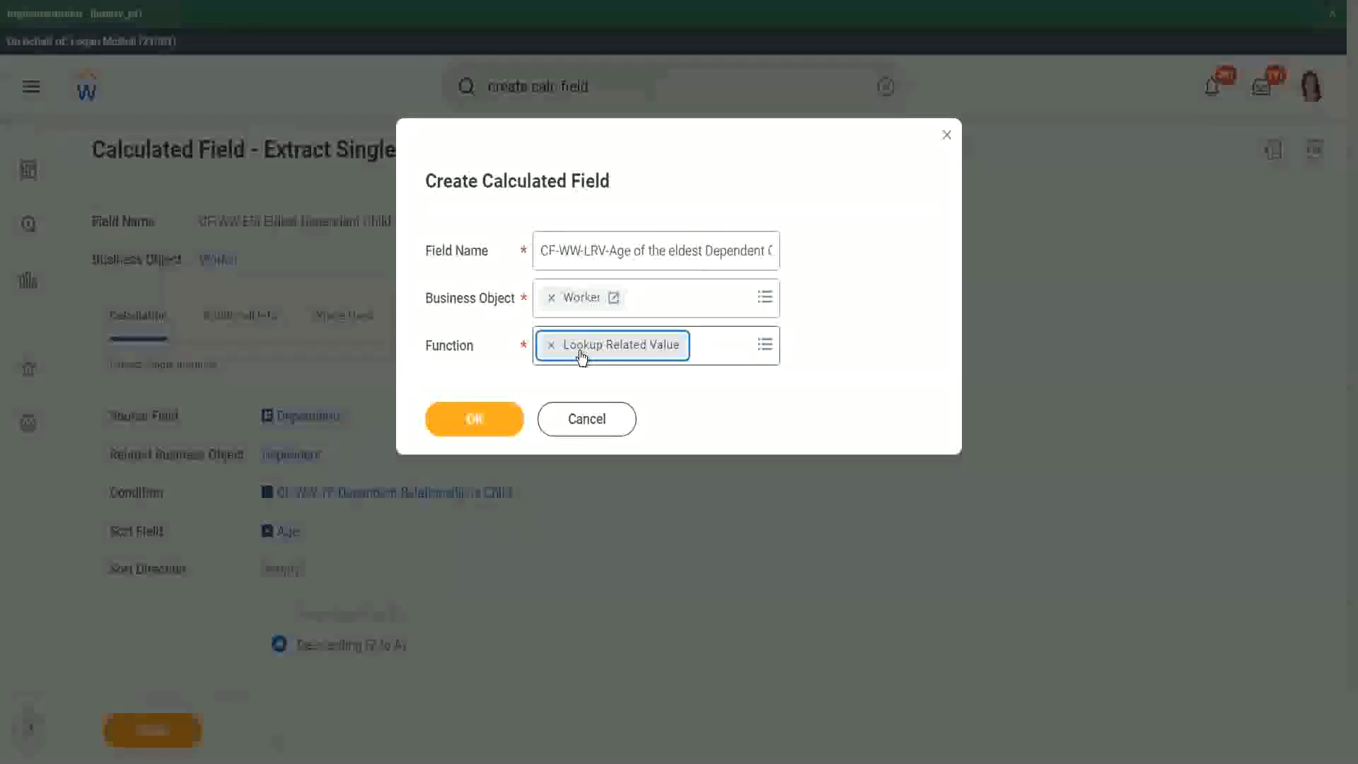
click(474, 422)
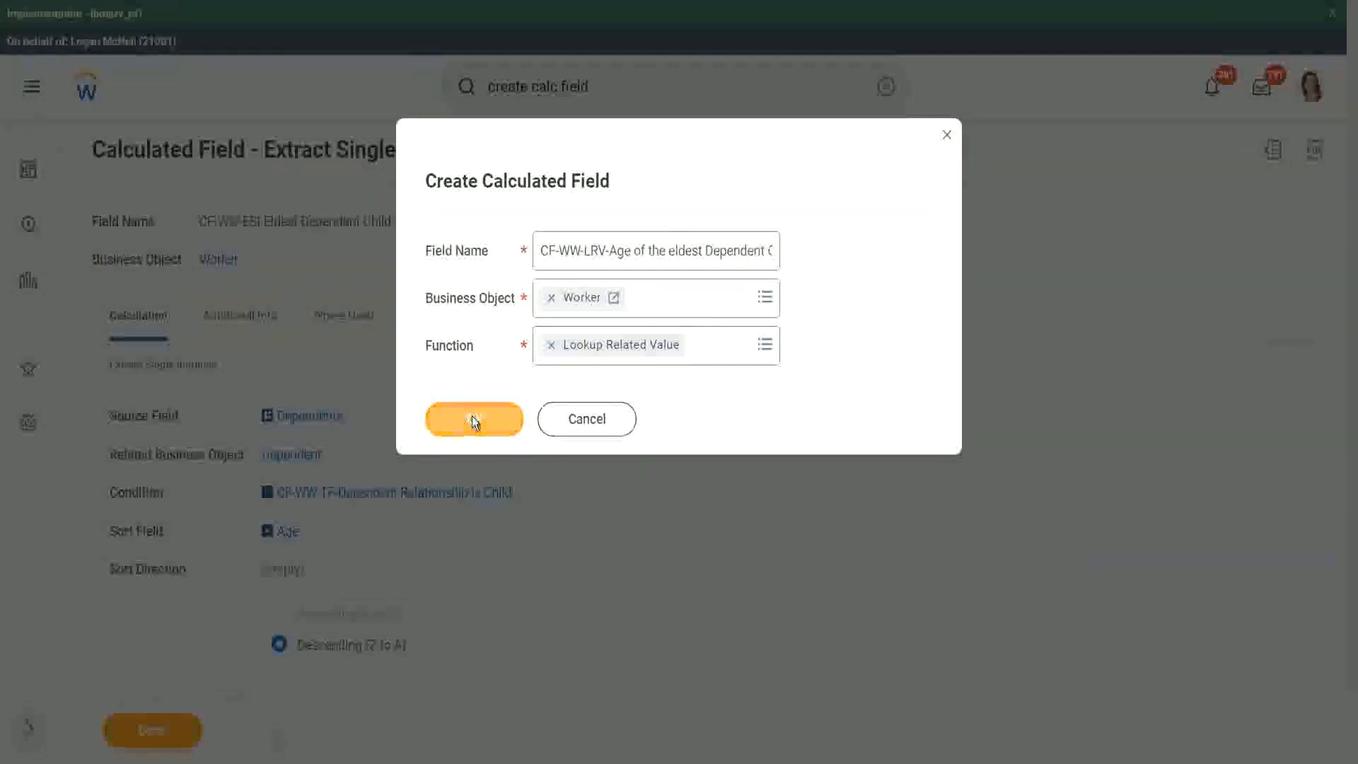